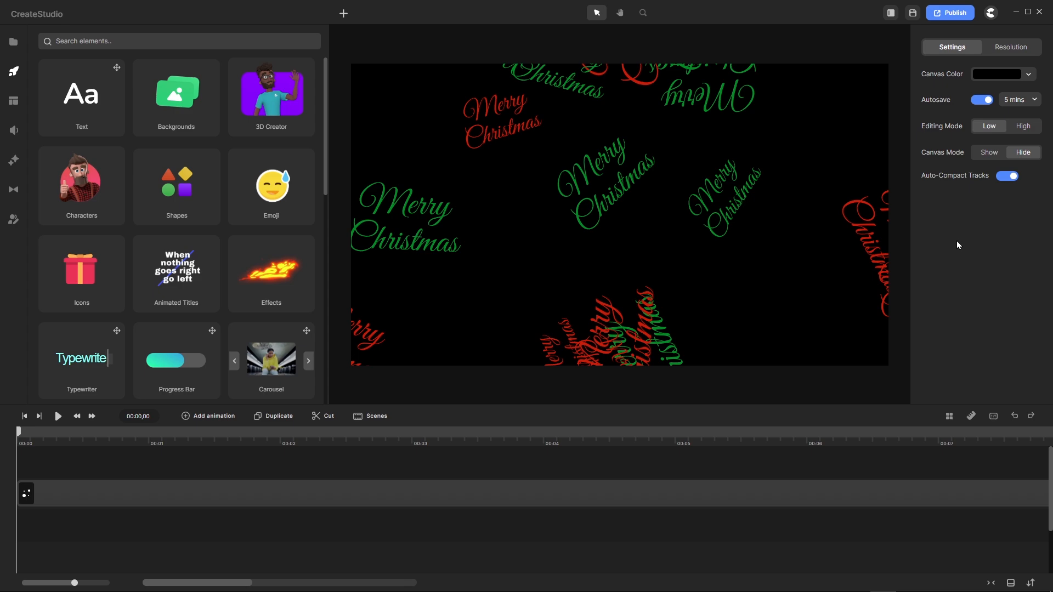
# Select the Merry Christmas particle track in the timeline and preview its animation
pyautogui.click(516, 486)
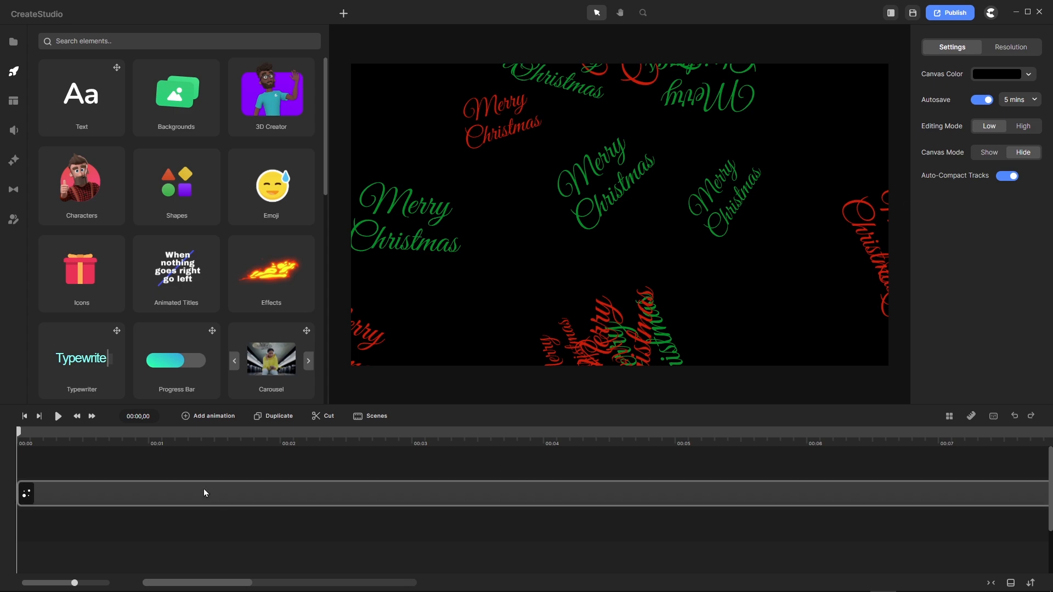
pyautogui.click(58, 417)
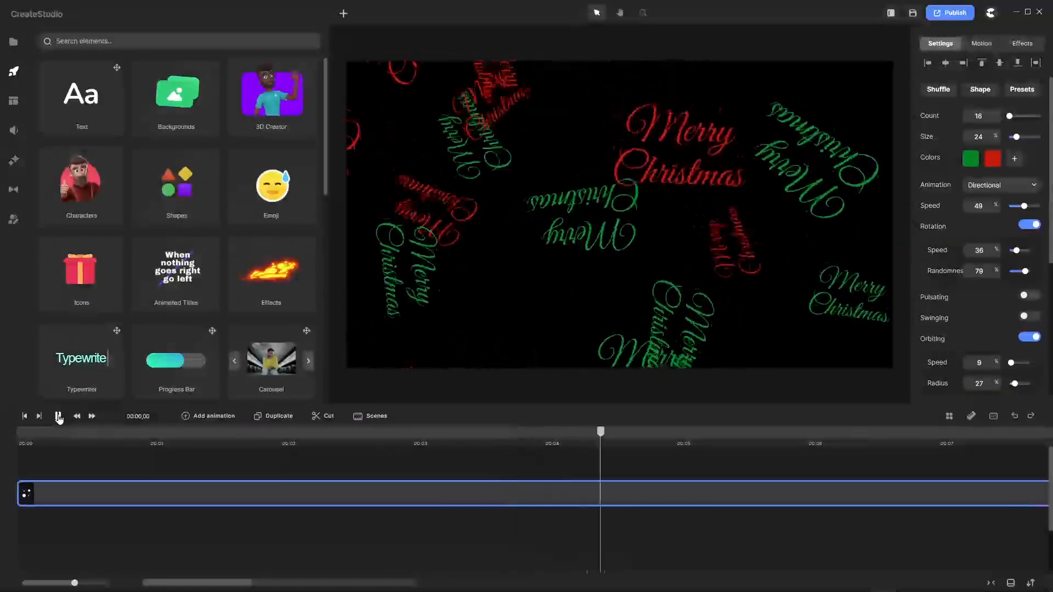
pyautogui.click(58, 417)
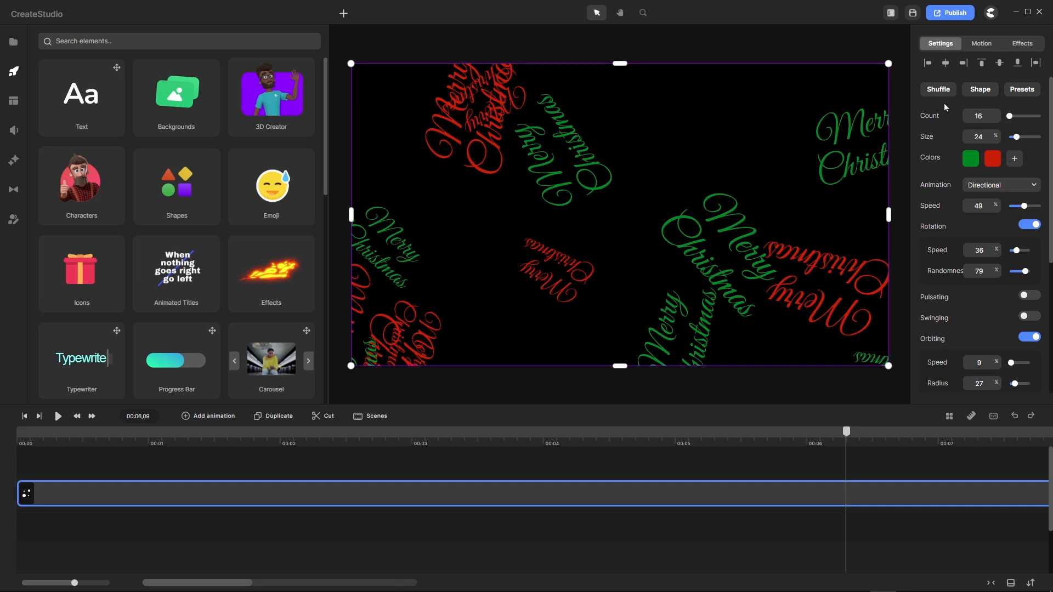
# Open the particle element's shape library and look through the available shapes to the end of the list
pyautogui.click(978, 90)
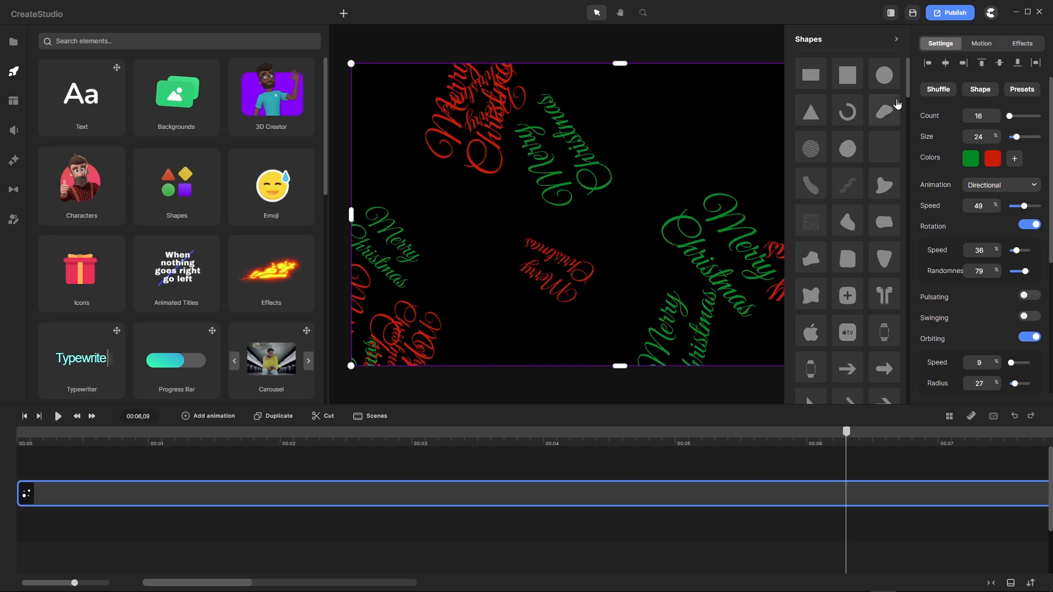
pyautogui.moveTo(908, 81); pyautogui.dragTo(907, 405)
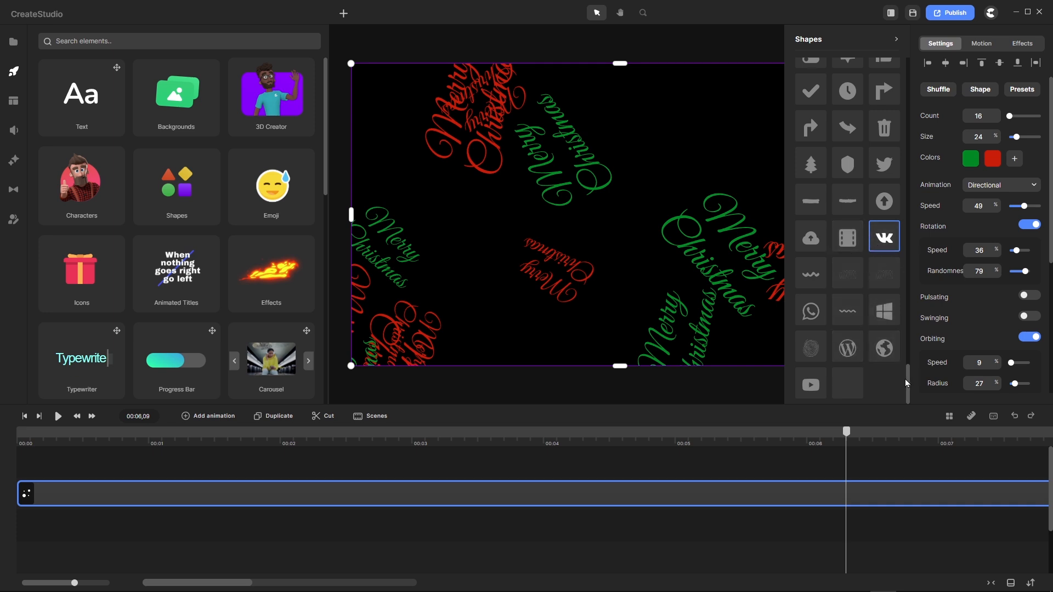
pyautogui.moveTo(908, 384)
pyautogui.mouseDown()
pyautogui.moveTo(906, 74)
pyautogui.moveTo(910, 391)
pyautogui.mouseUp()
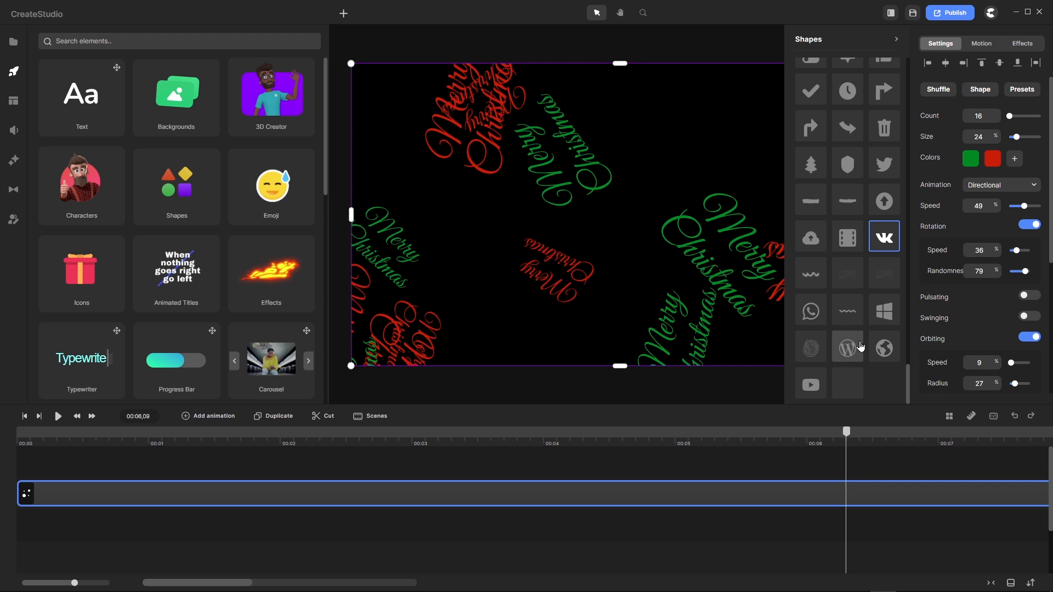
# Switch to Directory Particle Shapes.txt in Notepad and copy the full shapes directory path
pyautogui.moveTo(516, 587)
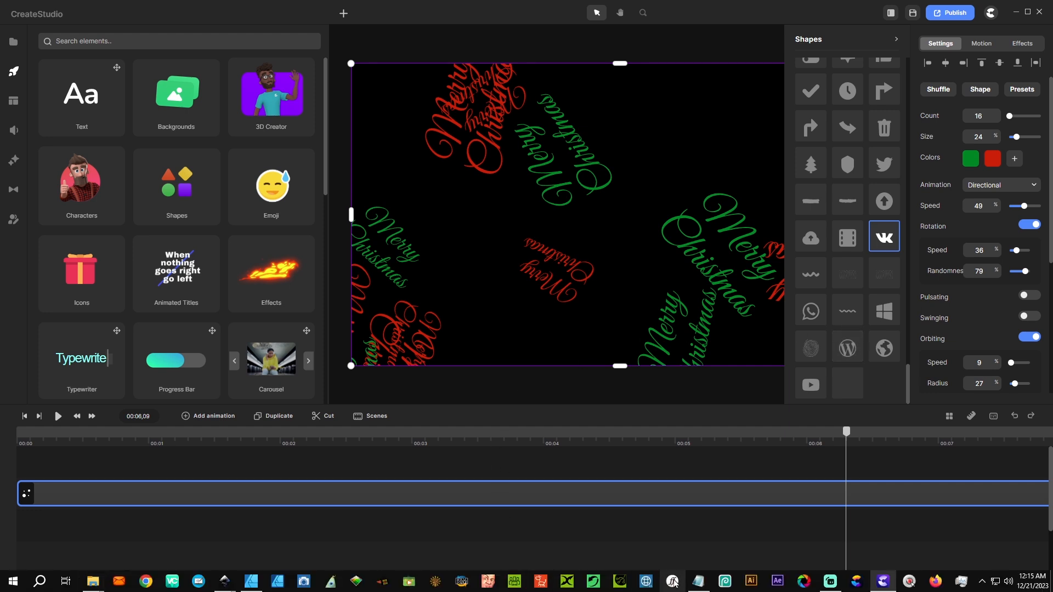
pyautogui.click(698, 582)
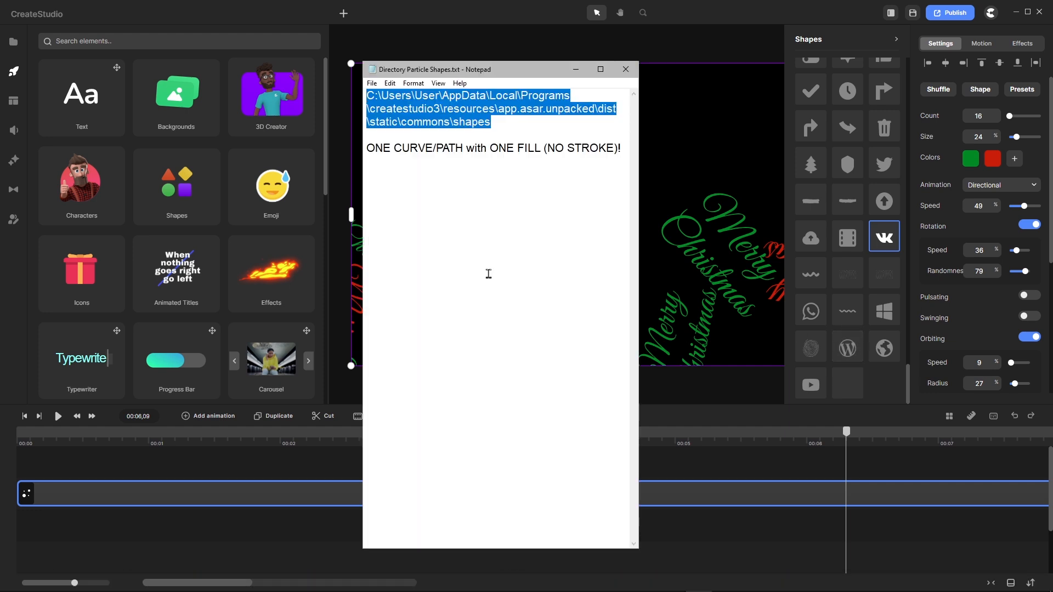
pyautogui.click(501, 128)
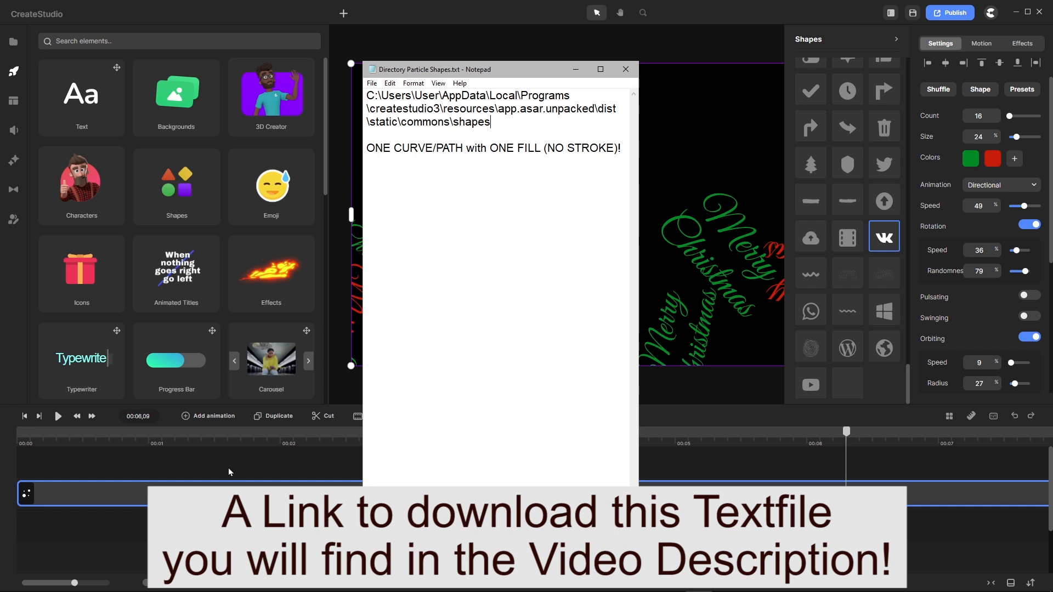
pyautogui.moveTo(492, 124); pyautogui.dragTo(368, 98)
pyautogui.hotkey('ctrl', 'c')
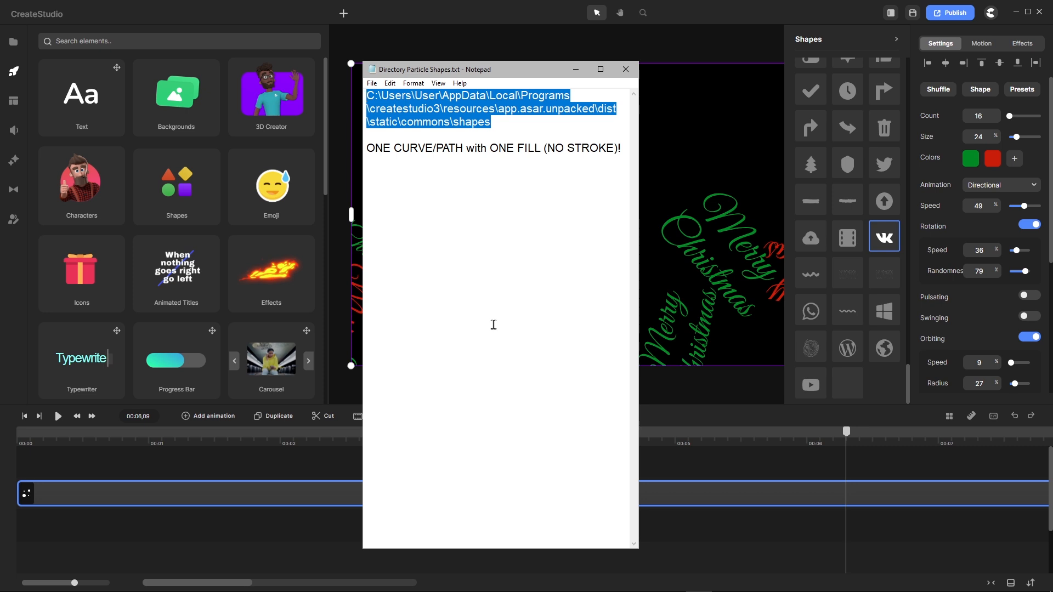
# In File Explorer, go from Desktop to C:\Users\User\AppData\Local\Programs\createstudio3\resources\app.asar.unpacked\dist\static\commons\shapes using the copied path
pyautogui.moveTo(90, 585)
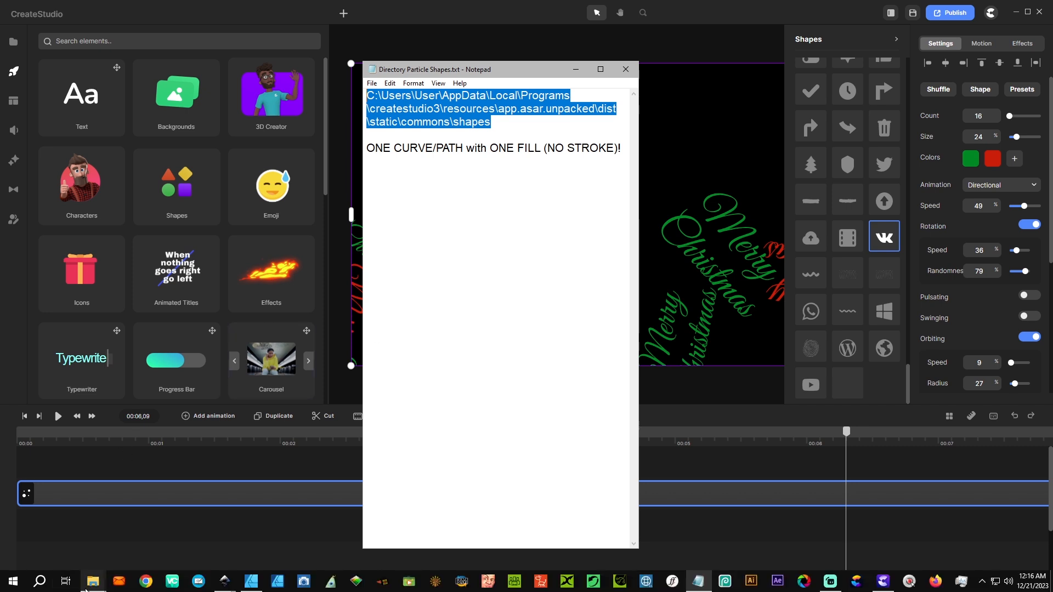
pyautogui.click(115, 534)
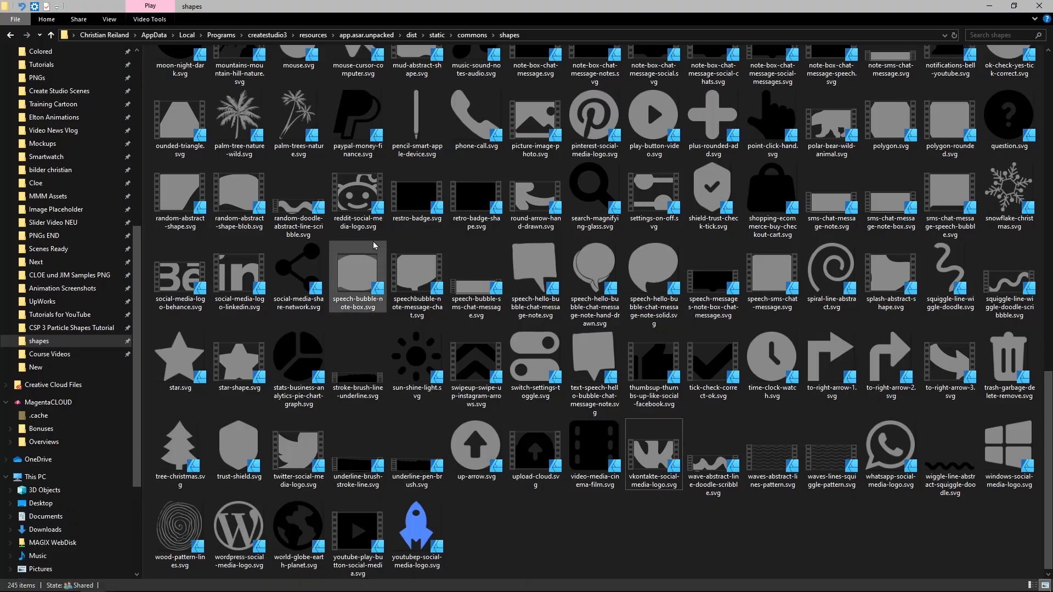
pyautogui.click(72, 36)
pyautogui.click(80, 48)
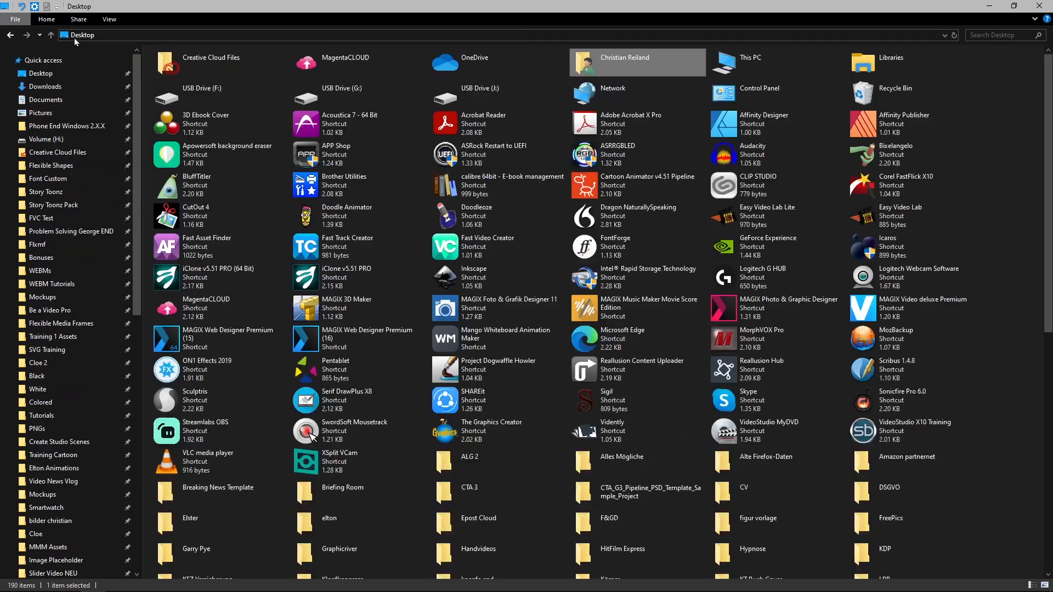
pyautogui.click(74, 34)
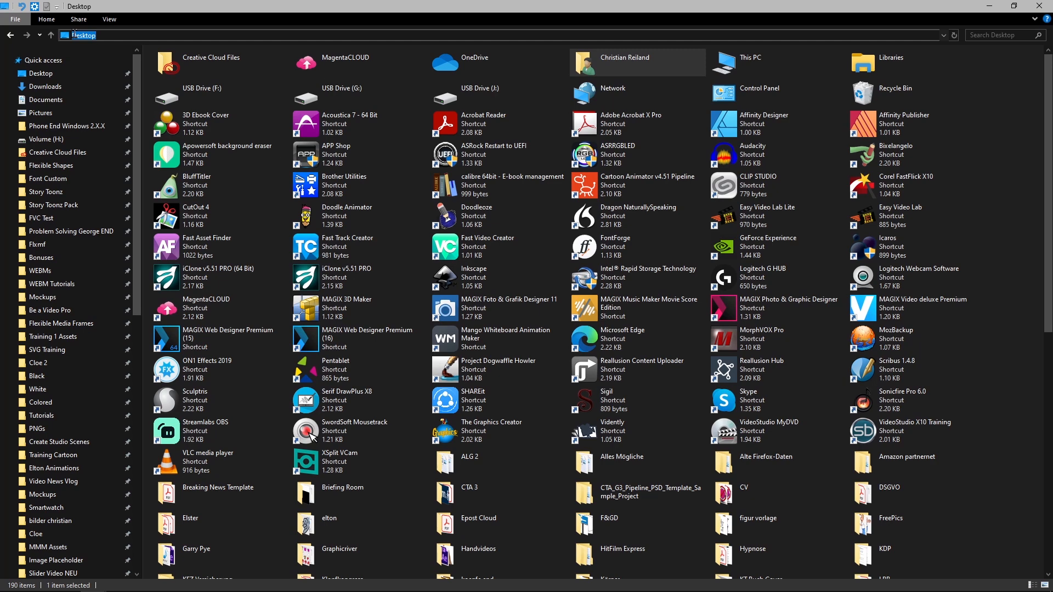
pyautogui.hotkey('ctrl', 'v')
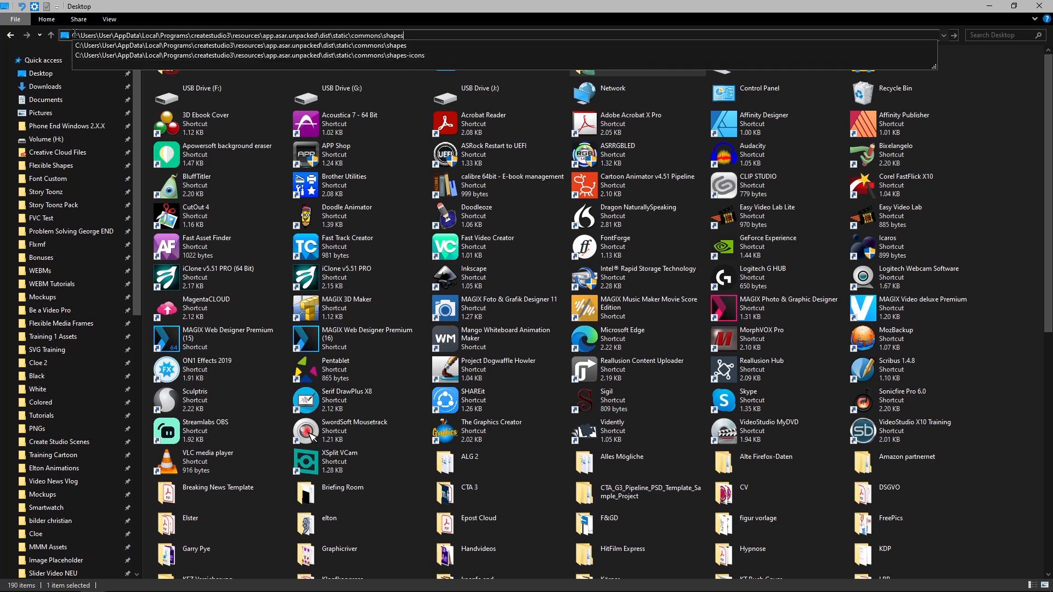
pyautogui.press('Return')
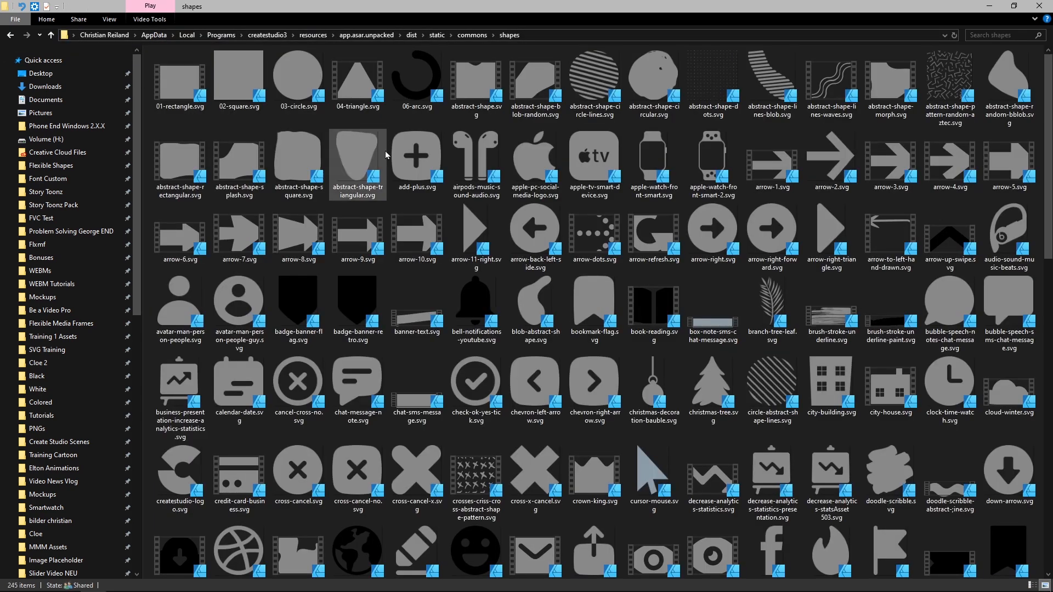
pyautogui.scroll(-10, 417, 164)
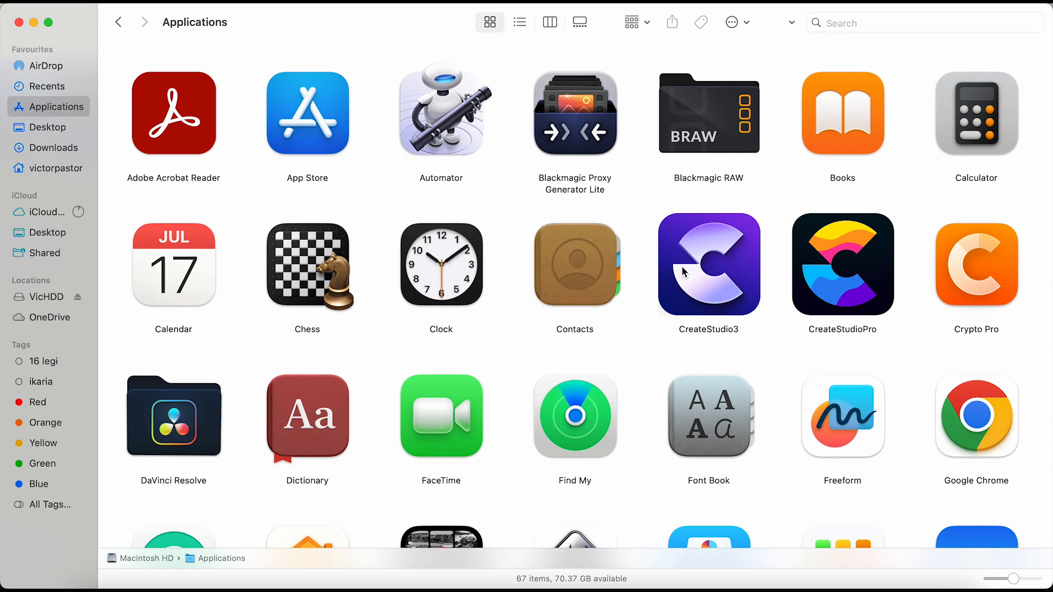
# In Finder on the Mac, show the package contents of CreateStudio3 and open Contents/Resources
pyautogui.click(718, 273)
pyautogui.rightClick(718, 273)
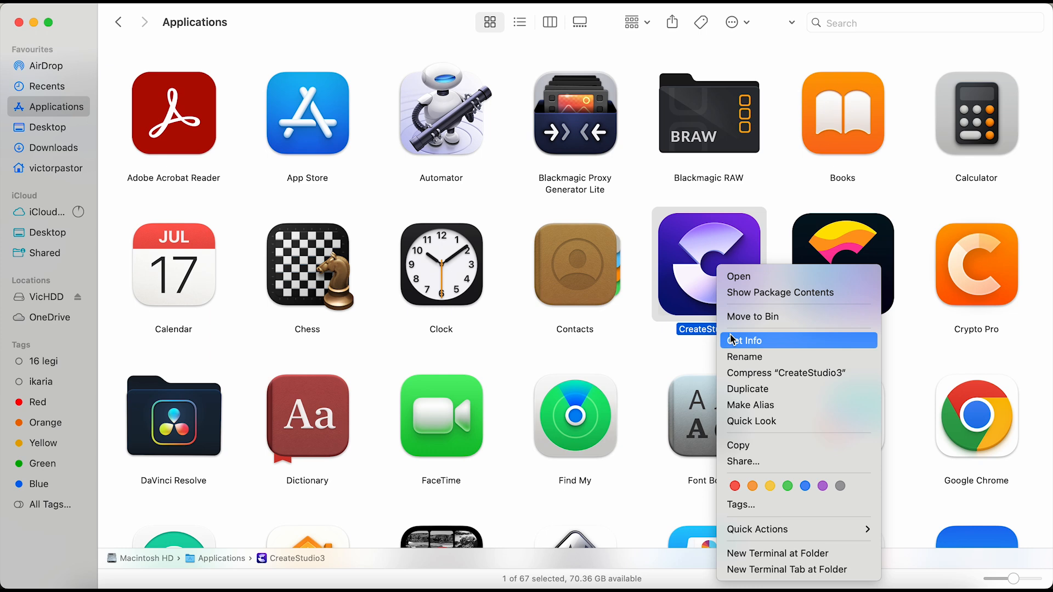
pyautogui.click(799, 294)
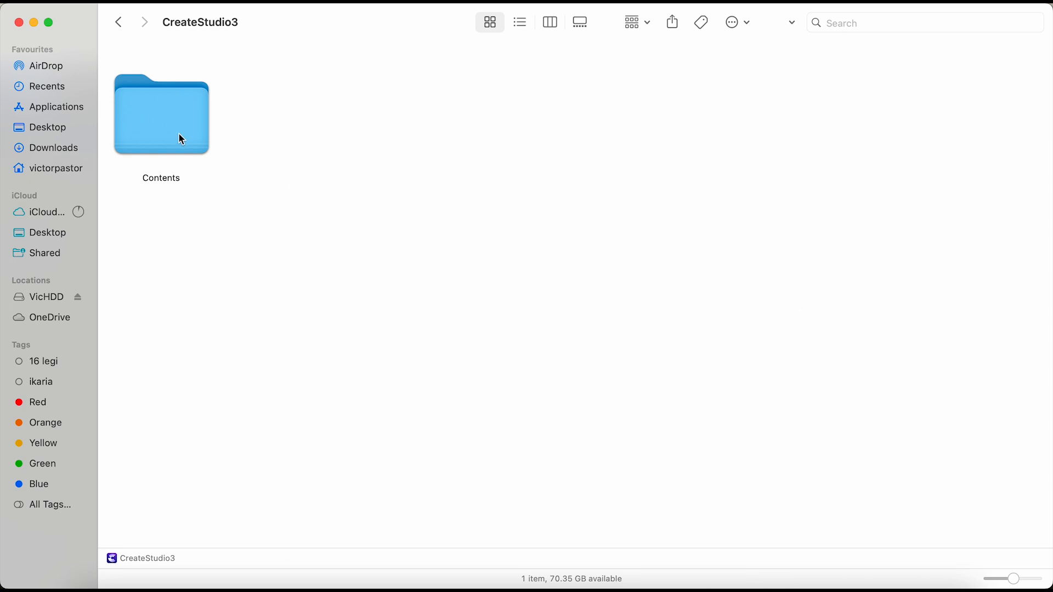
pyautogui.doubleClick(177, 132)
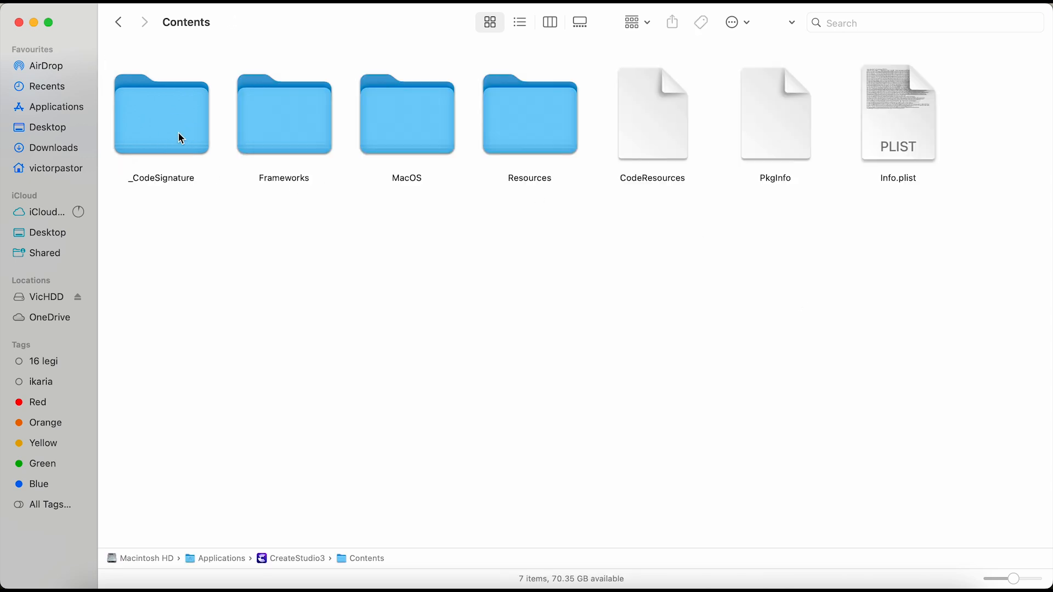
pyautogui.doubleClick(545, 118)
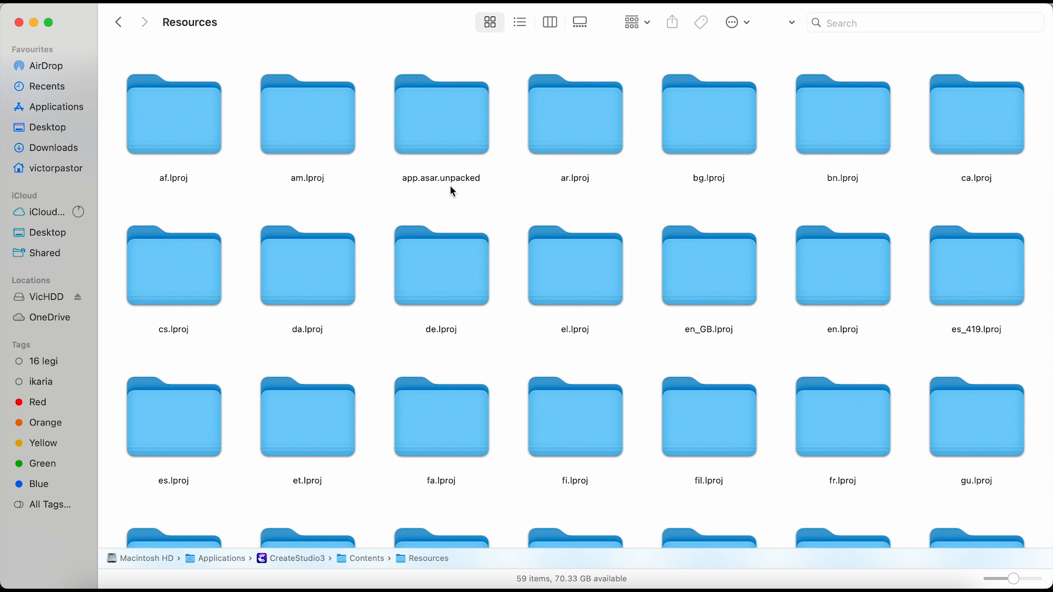
# Open the shapes folder under app.asar.unpacked/dist/static/commons
pyautogui.doubleClick(453, 144)
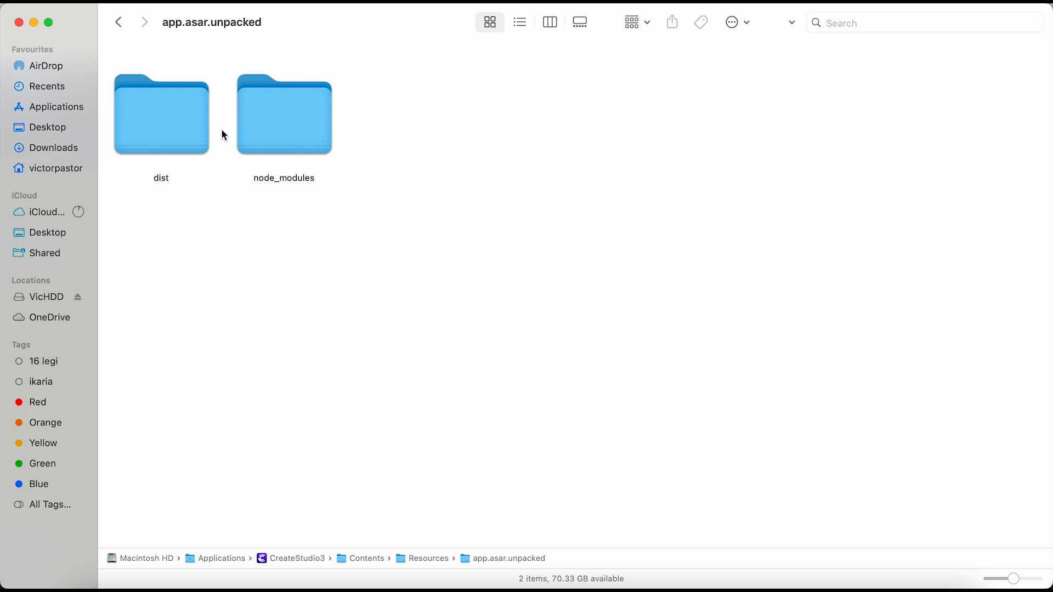
pyautogui.doubleClick(174, 128)
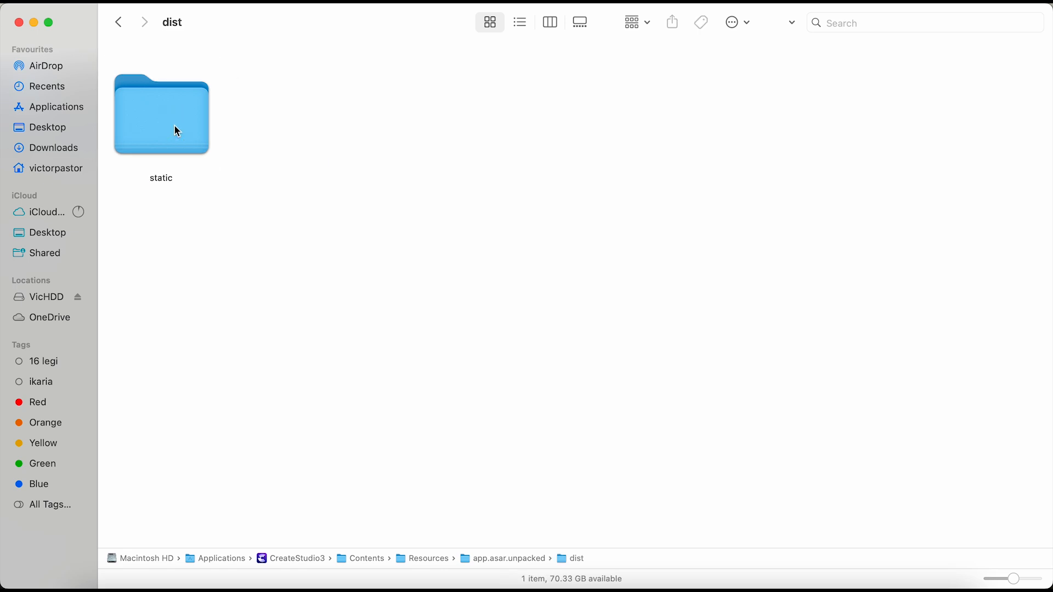
pyautogui.doubleClick(168, 122)
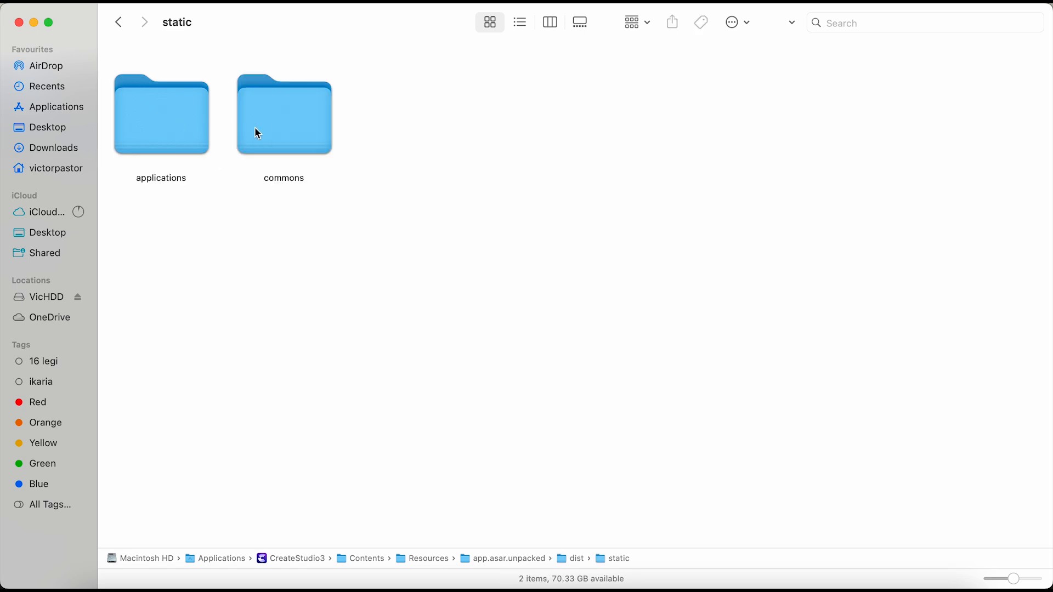
pyautogui.doubleClick(284, 124)
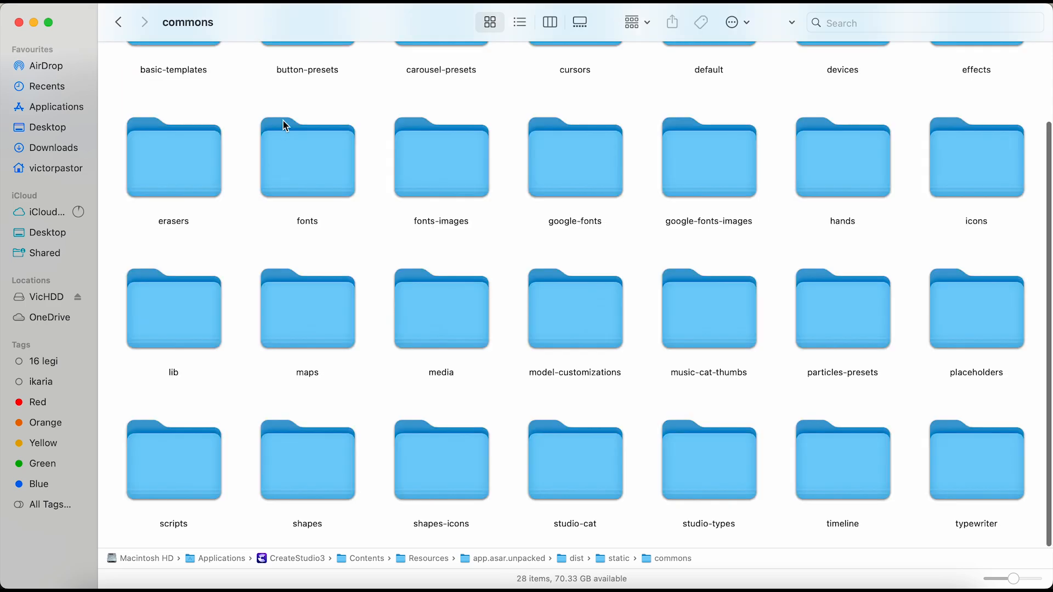
pyautogui.scroll(3, 373, 176)
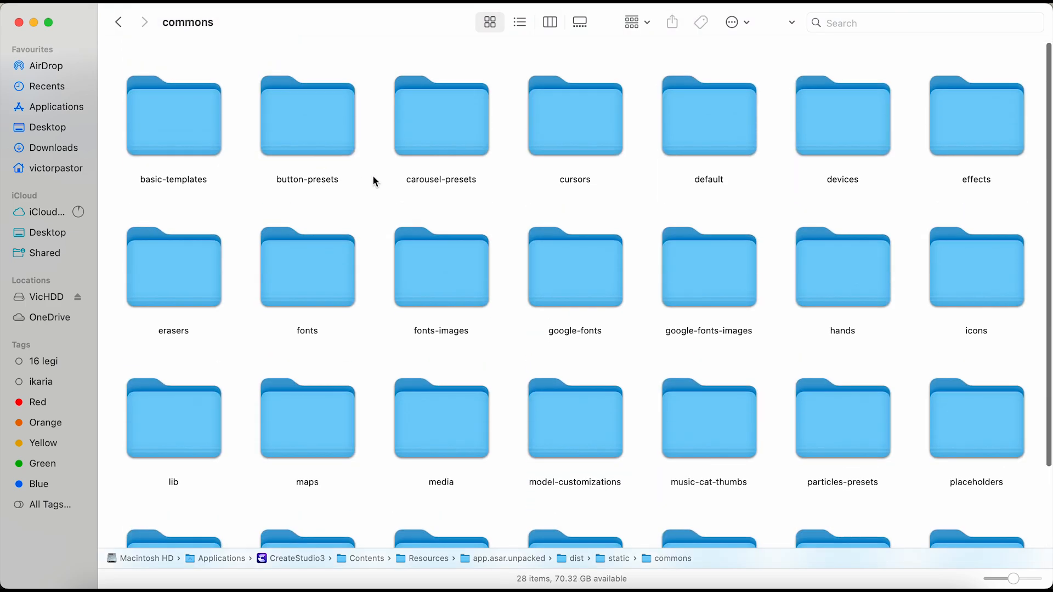
pyautogui.scroll(-3, 373, 181)
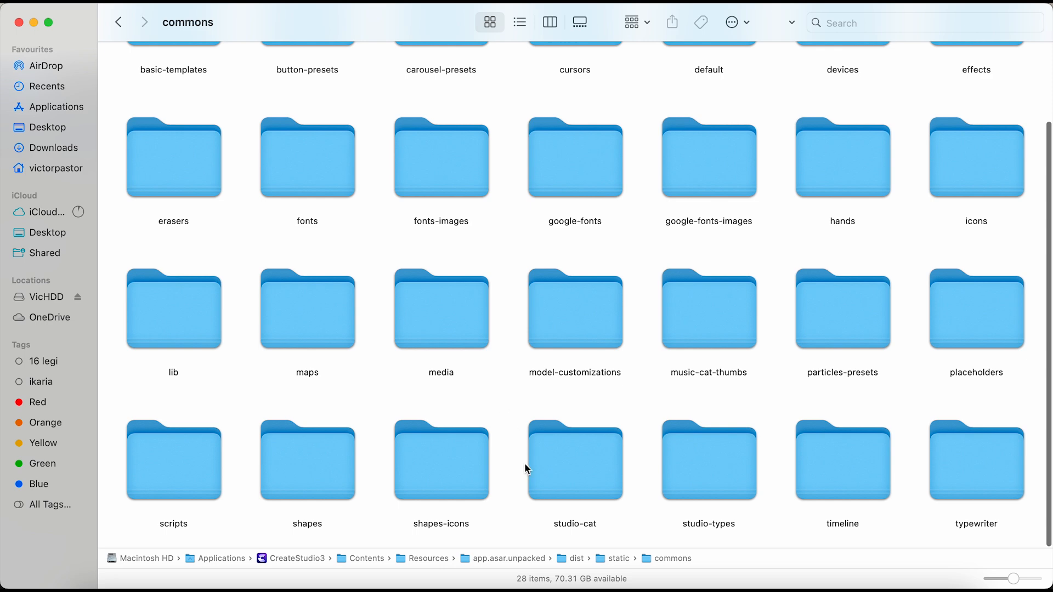
pyautogui.doubleClick(308, 473)
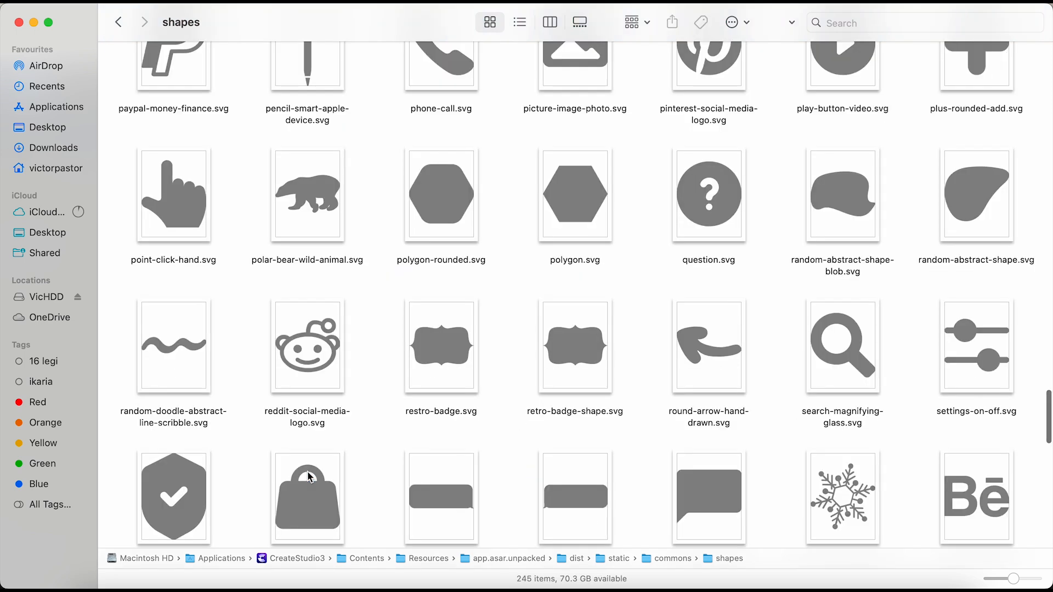
# Examine the SVG files near the end of the shapes folder, including the Windows, VKontakte and WordPress logos
pyautogui.scroll(-15, 310, 477)
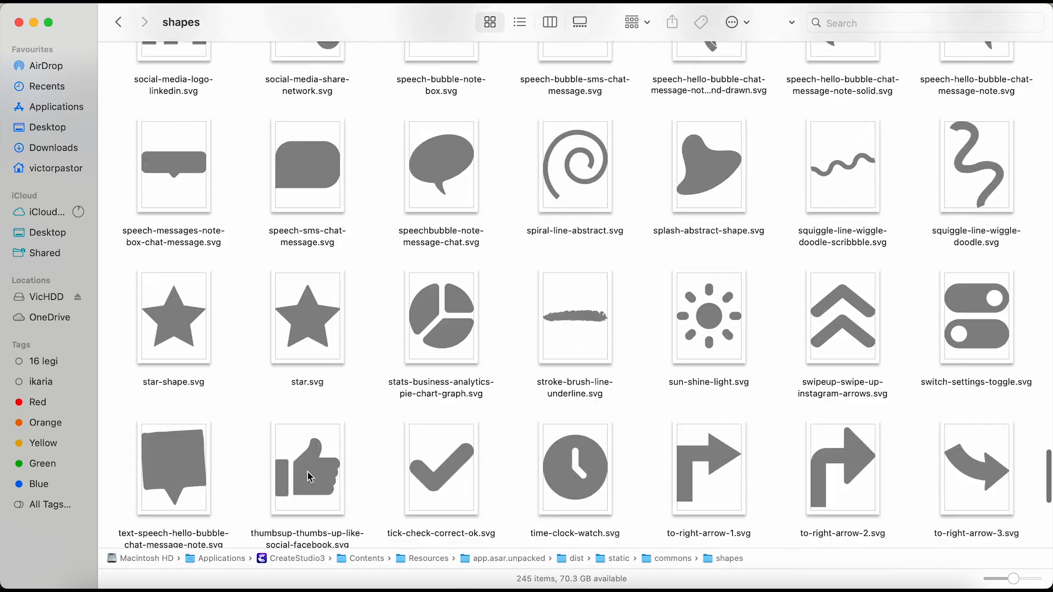
pyautogui.scroll(-10, 309, 476)
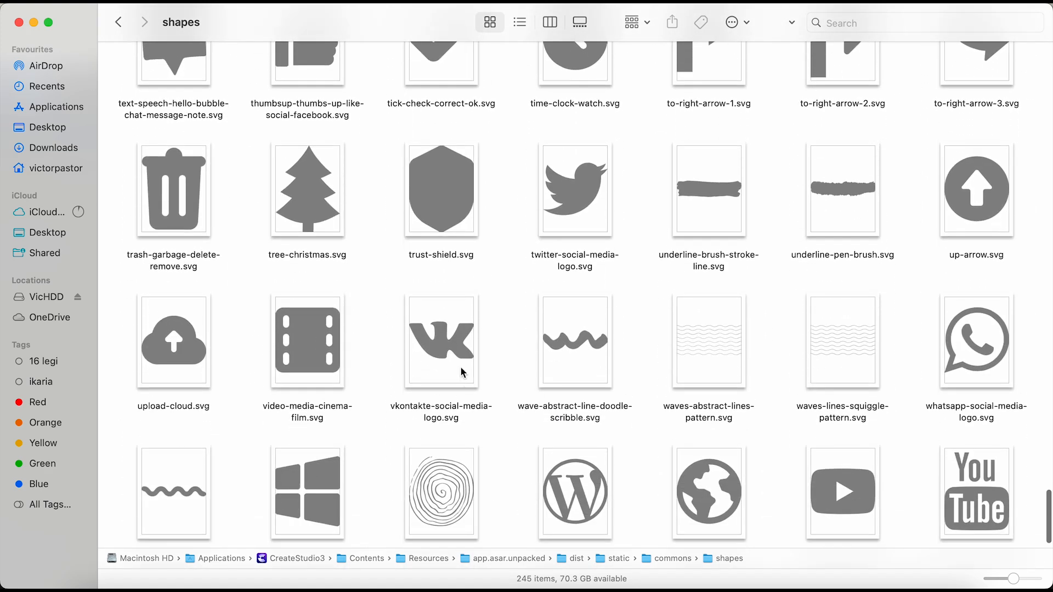
pyautogui.scroll(-2, 455, 364)
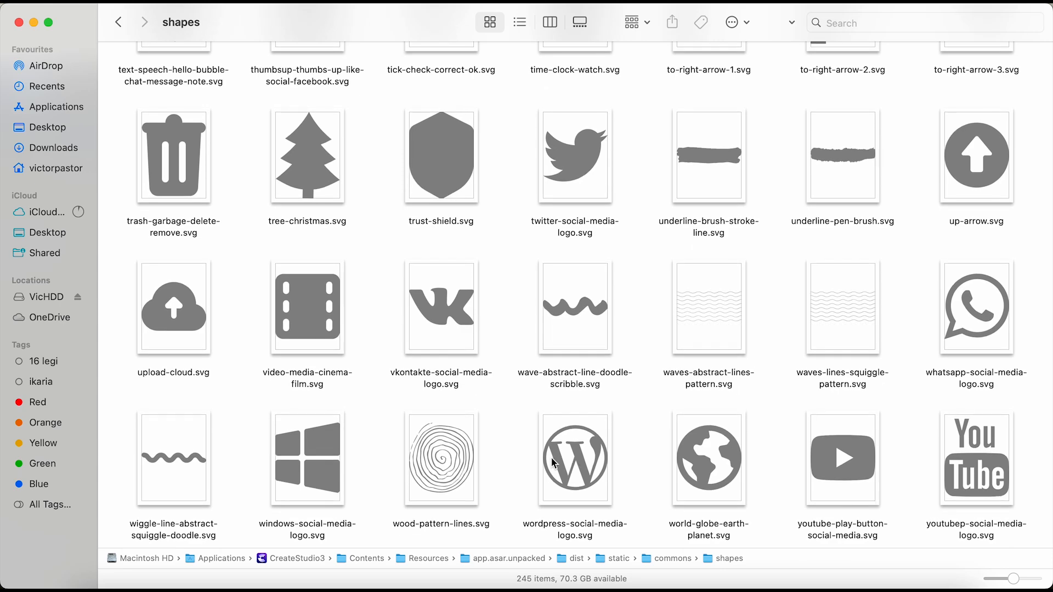
pyautogui.click(321, 462)
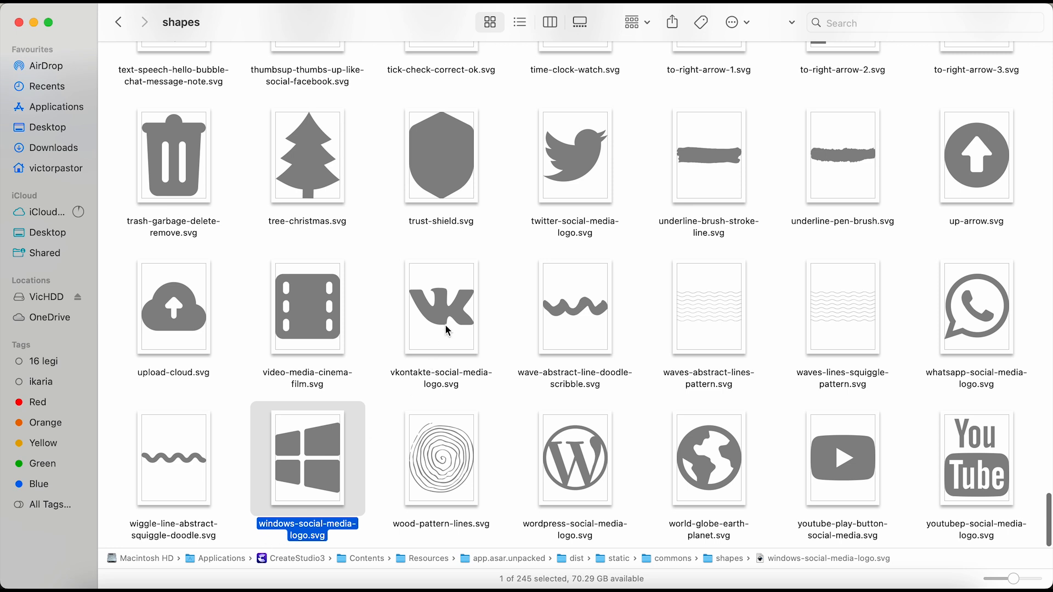
pyautogui.click(445, 343)
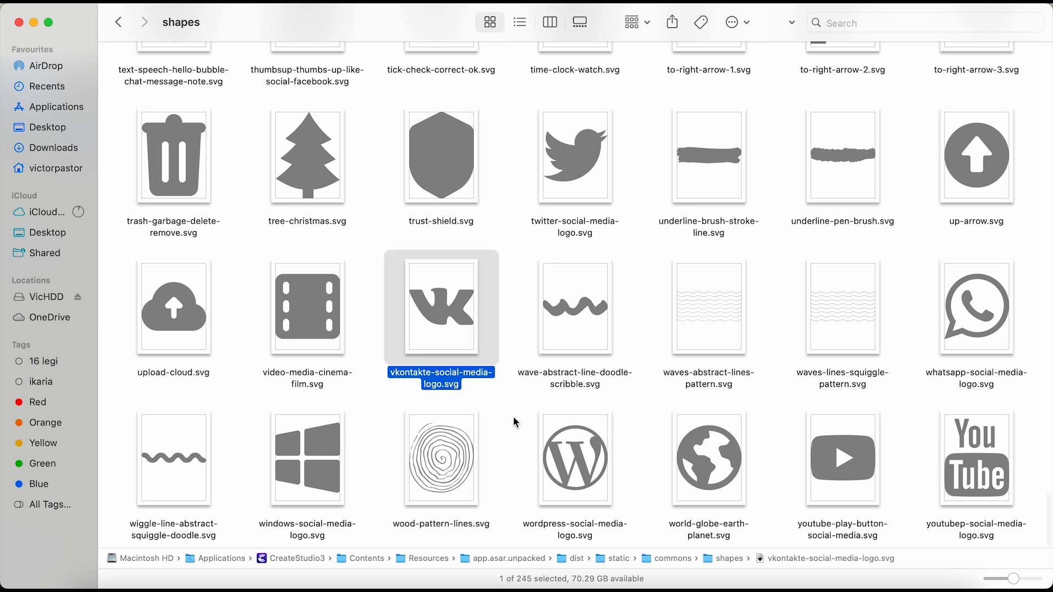
pyautogui.click(575, 461)
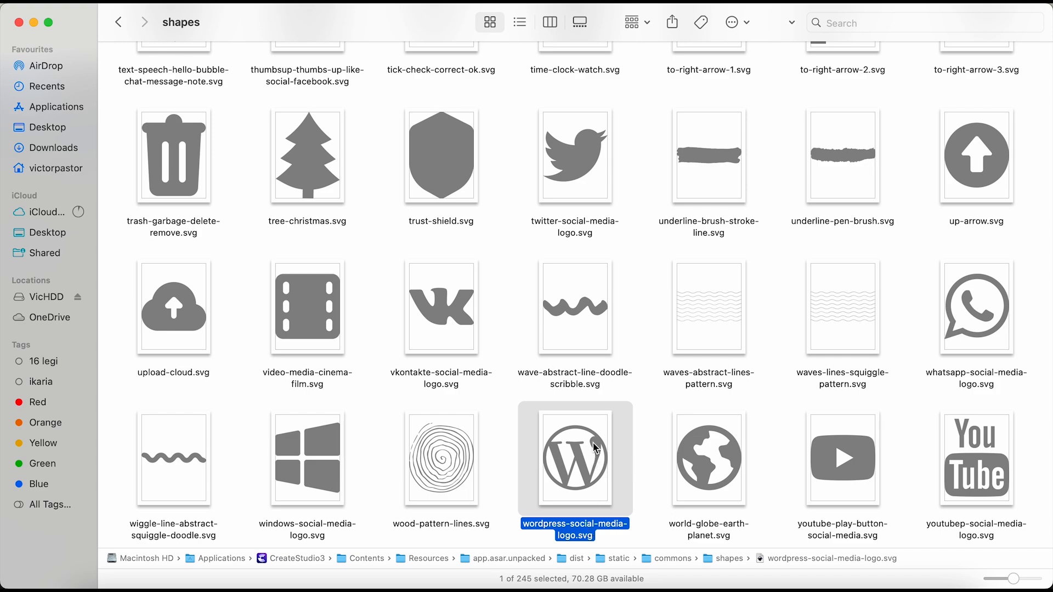
pyautogui.scroll(2, 597, 448)
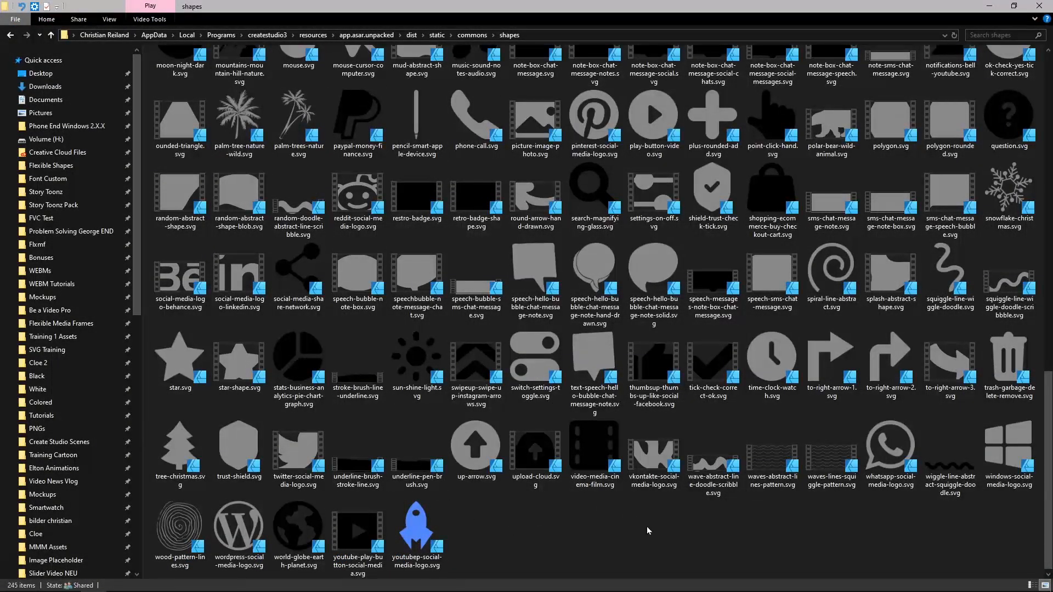
# Move the VKontakte, Windows and WordPress logo SVGs from the shapes folder to CSP 3 Particle Shapes Tutorial and return to the shapes folder
pyautogui.click(652, 461)
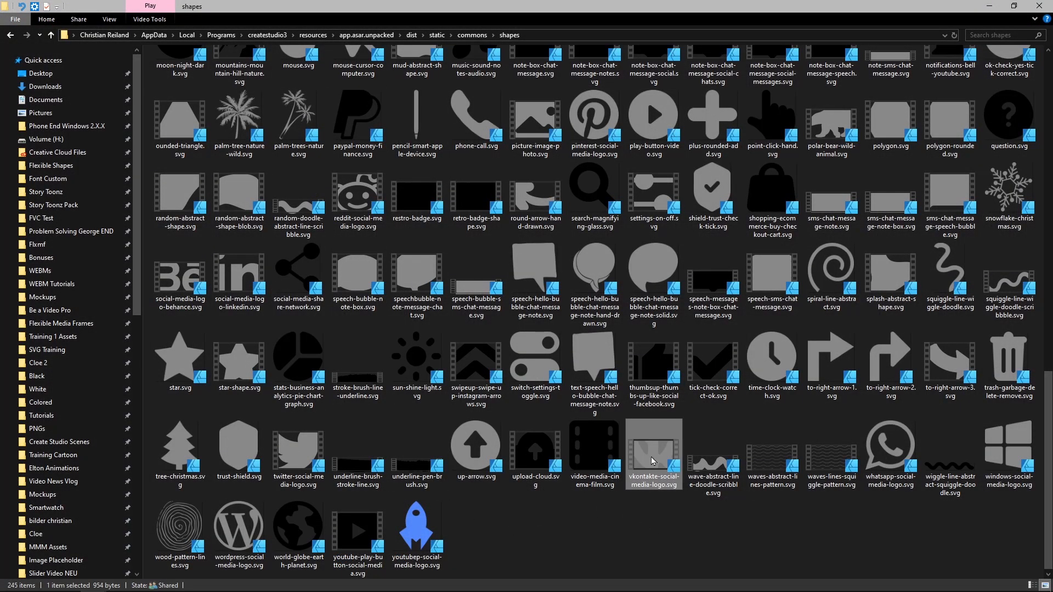
pyautogui.keyDown('ctrl'); pyautogui.click(1011, 450); pyautogui.keyUp('ctrl')
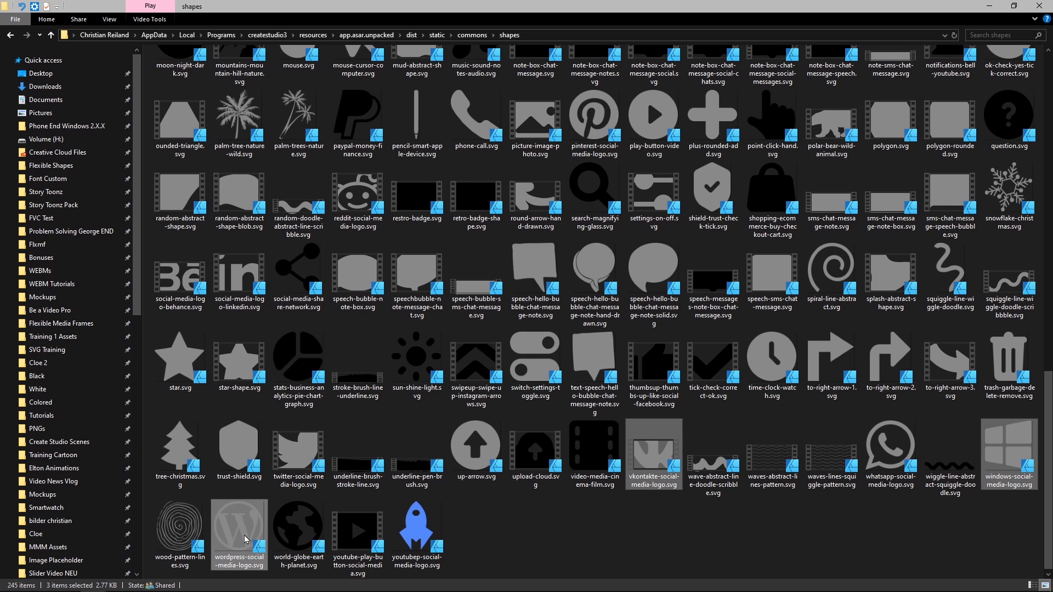
pyautogui.rightClick(245, 539)
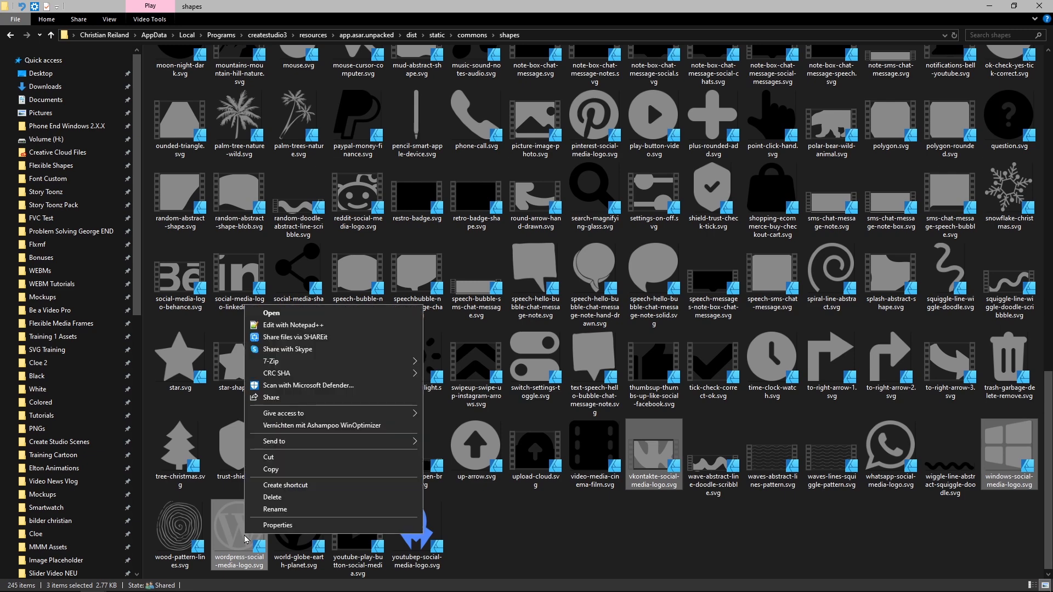
pyautogui.click(285, 467)
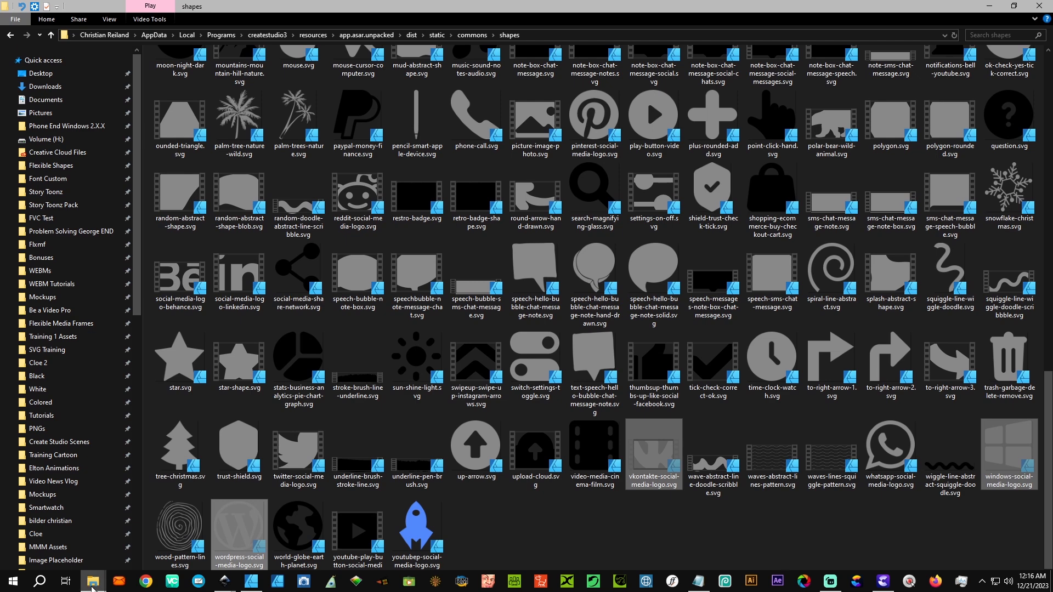
pyautogui.moveTo(92, 589)
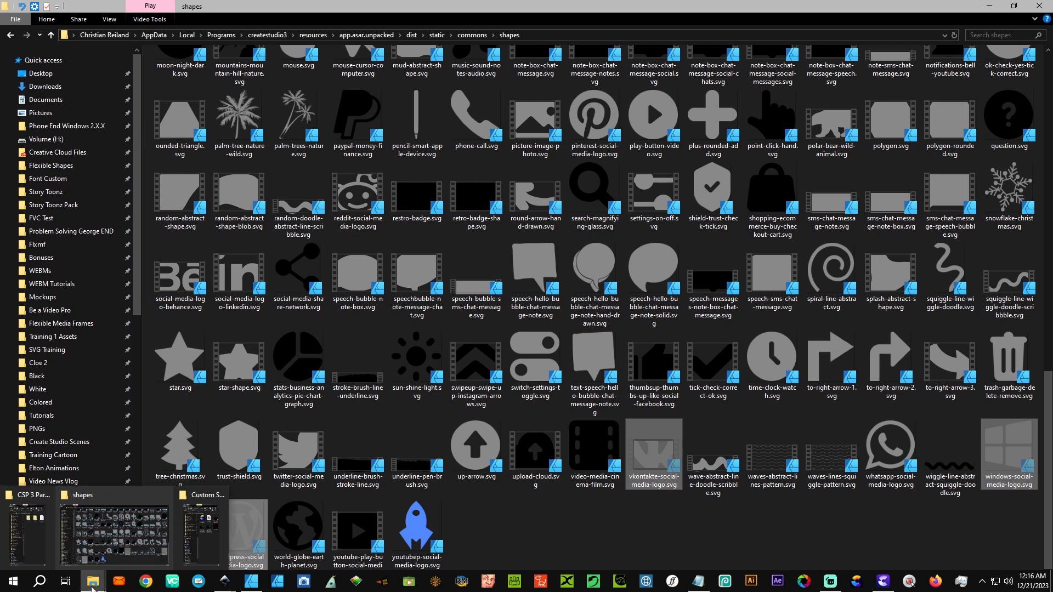
pyautogui.click(34, 540)
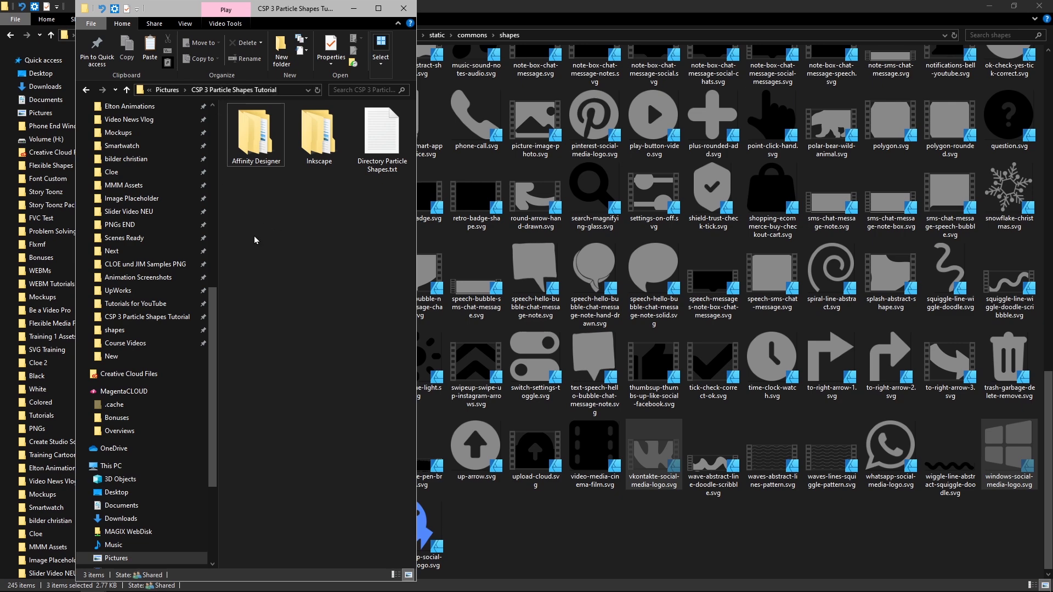
pyautogui.rightClick(256, 241)
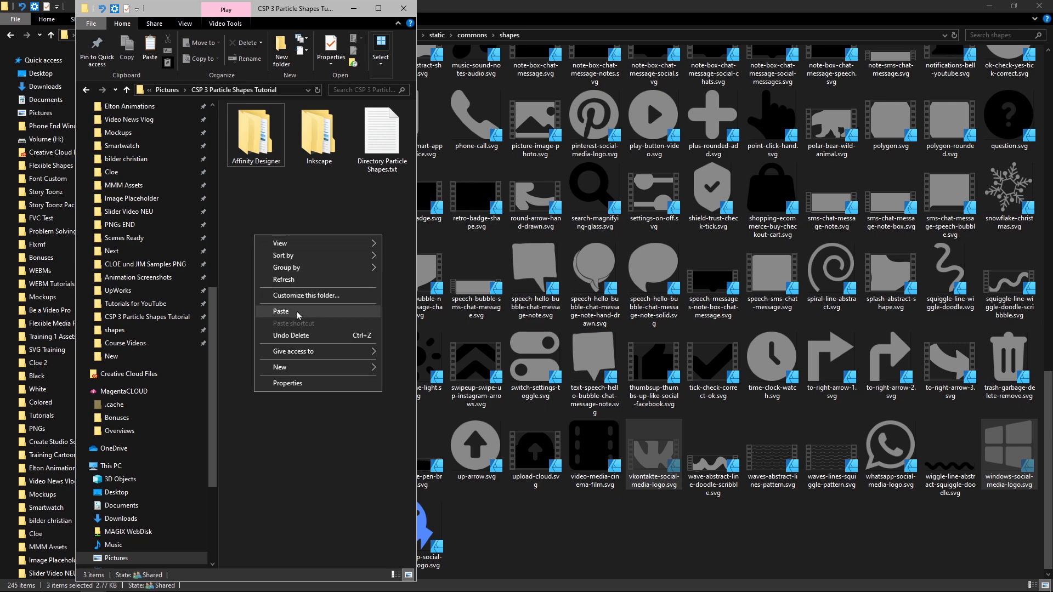
pyautogui.click(281, 312)
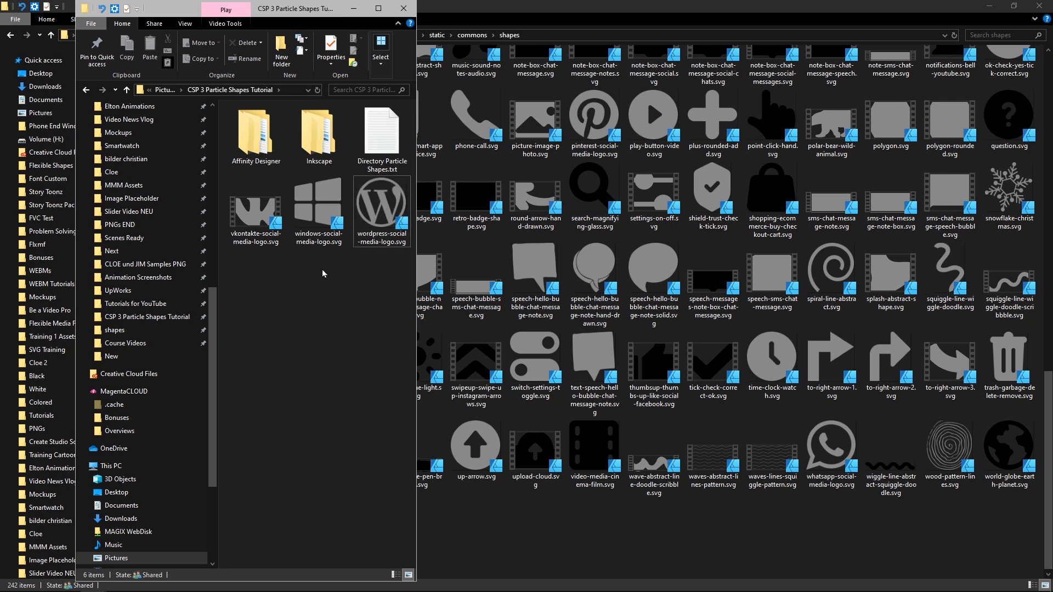
pyautogui.click(526, 524)
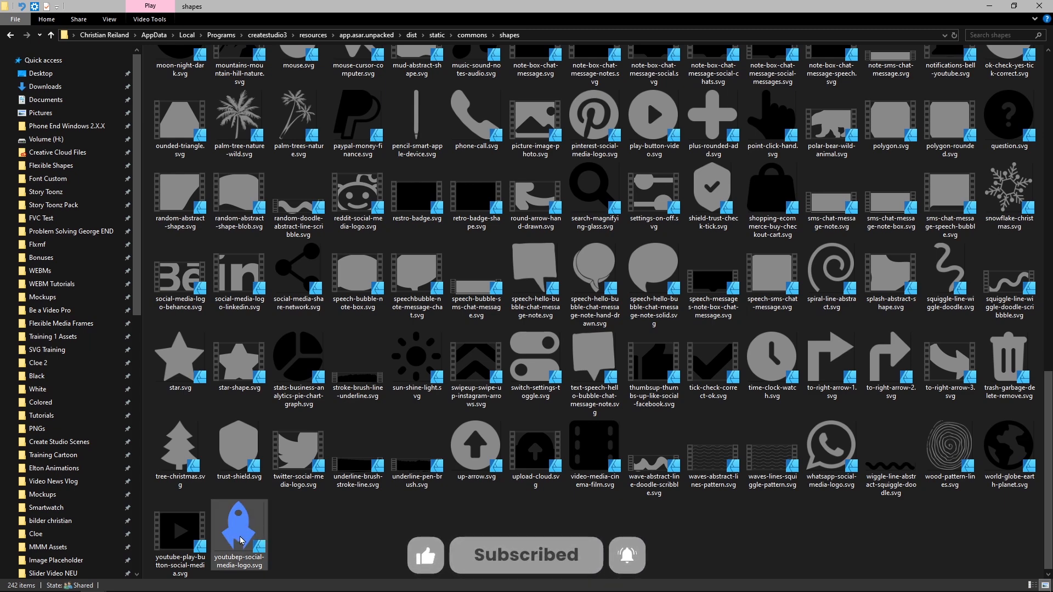
# Switch to Affinity Designer and look through the starburst, Merry Christmas and MMM Logo 1 End Blue.svg documents
pyautogui.moveTo(218, 588)
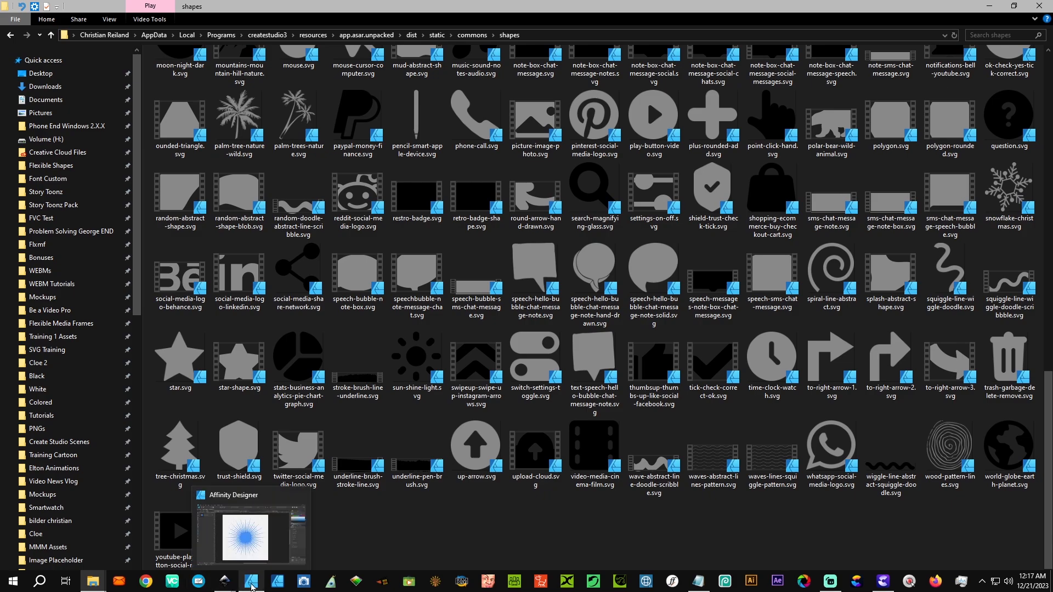
pyautogui.click(251, 585)
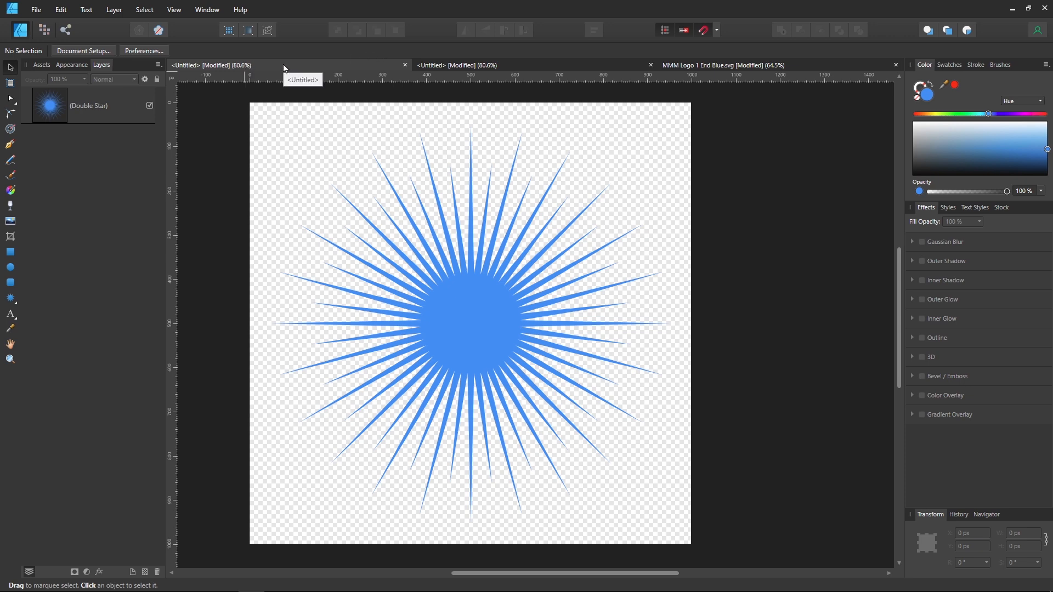
pyautogui.click(492, 67)
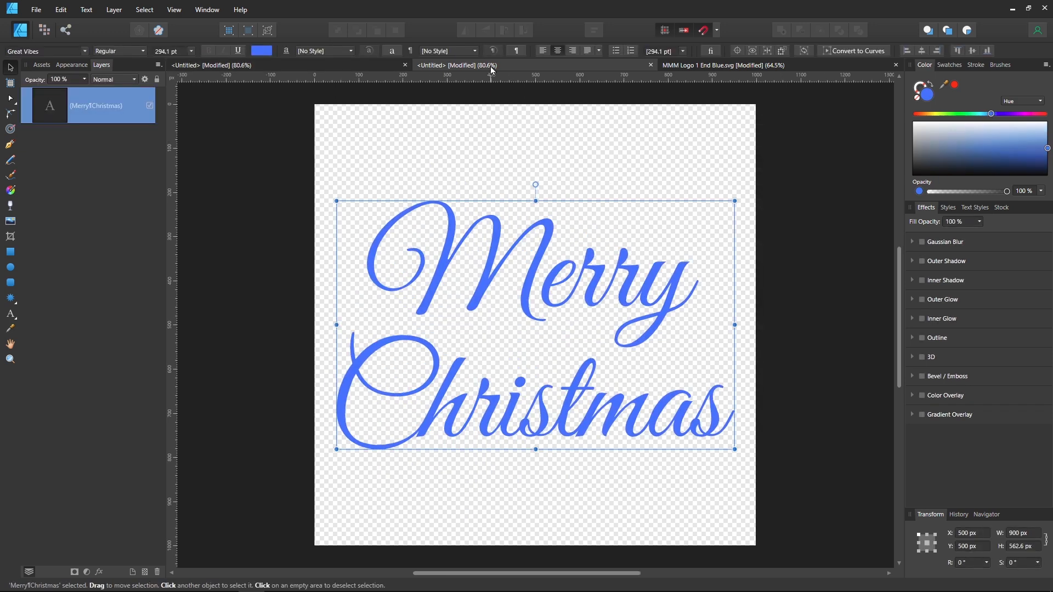
pyautogui.click(708, 66)
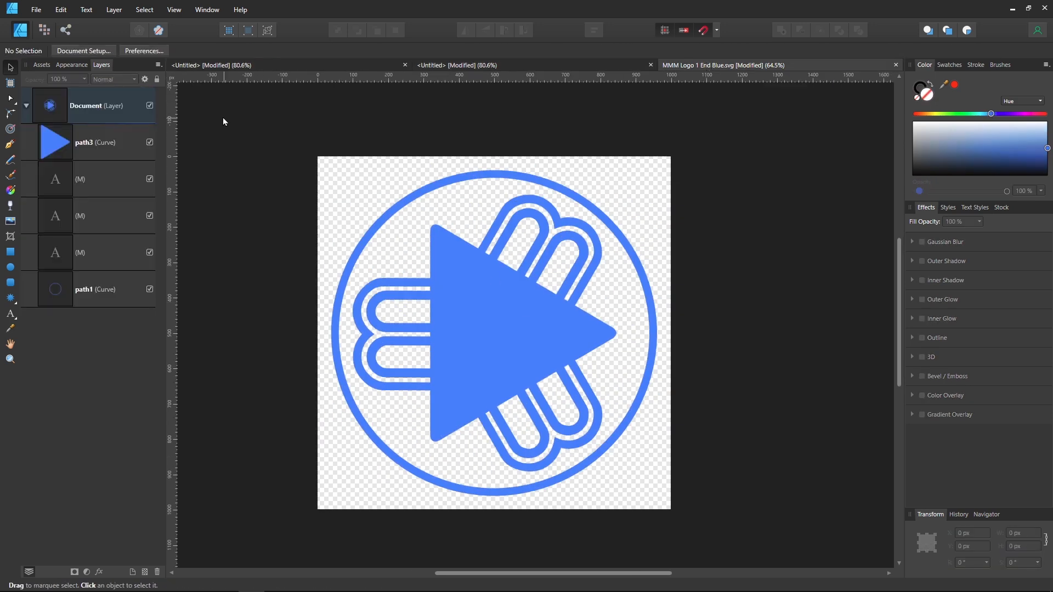
pyautogui.click(220, 67)
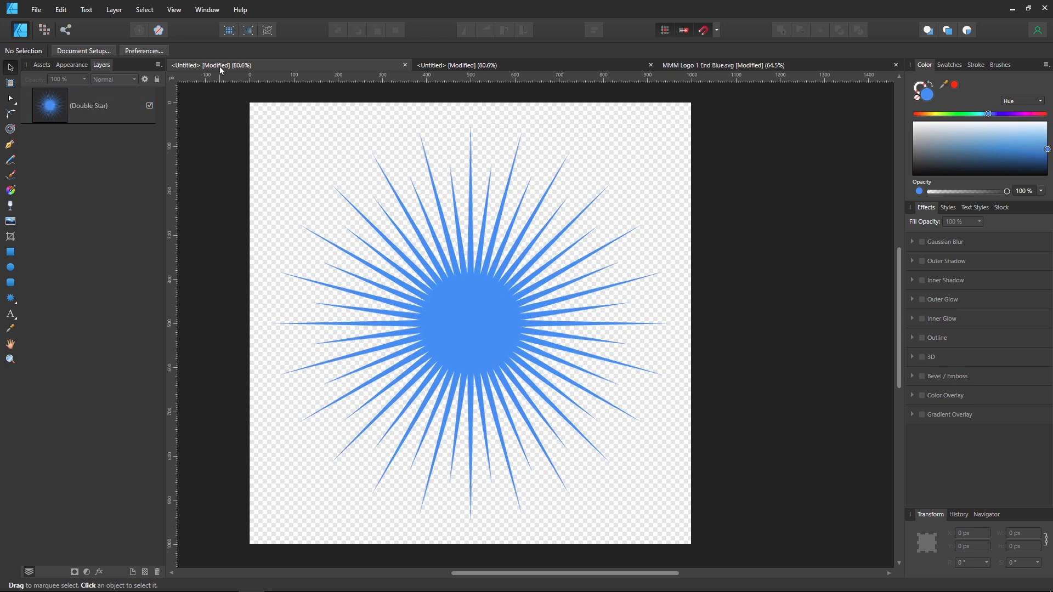
# Look over the available shape tools and the properties of the double star in the starburst document
pyautogui.click(16, 307)
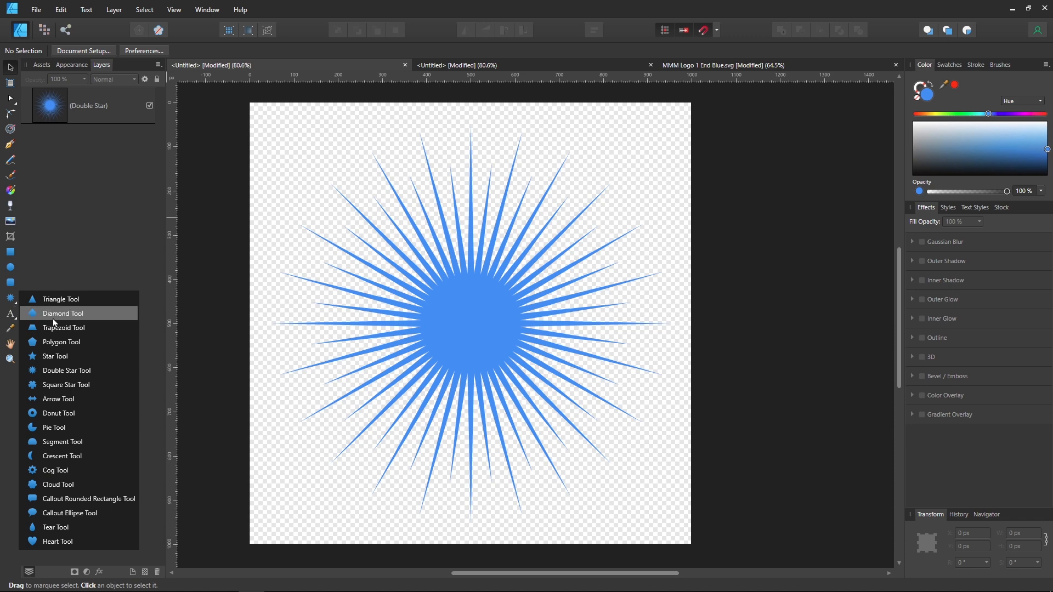
pyautogui.click(77, 235)
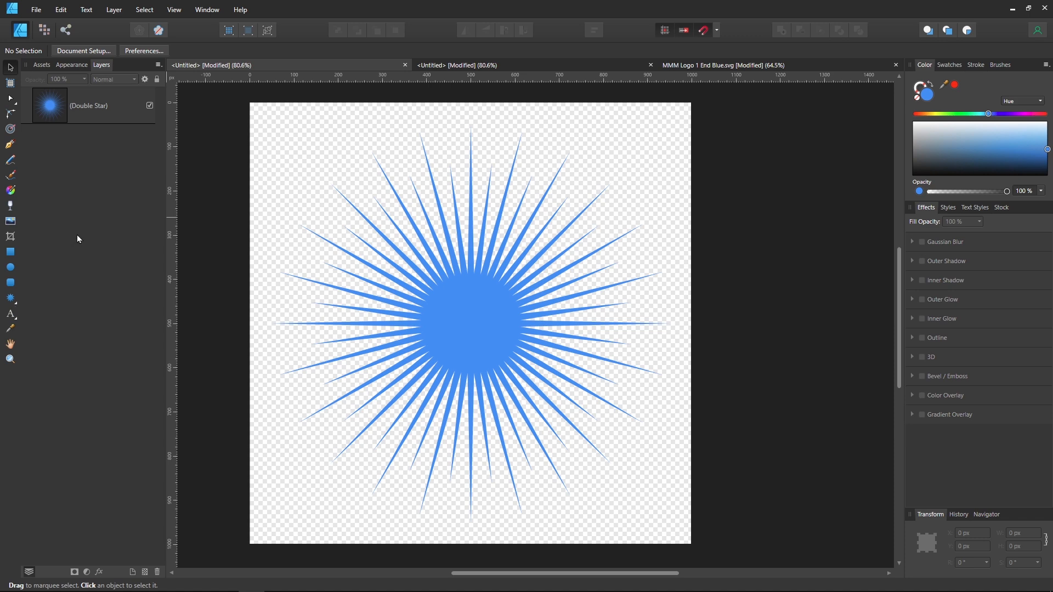
pyautogui.click(462, 312)
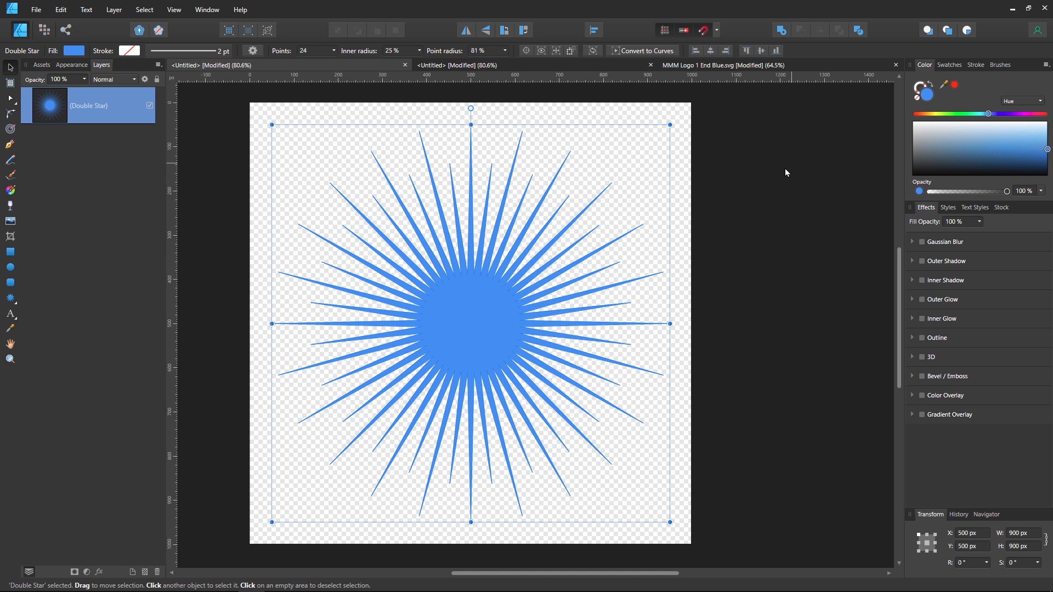
pyautogui.moveTo(255, 588)
pyautogui.click(745, 179)
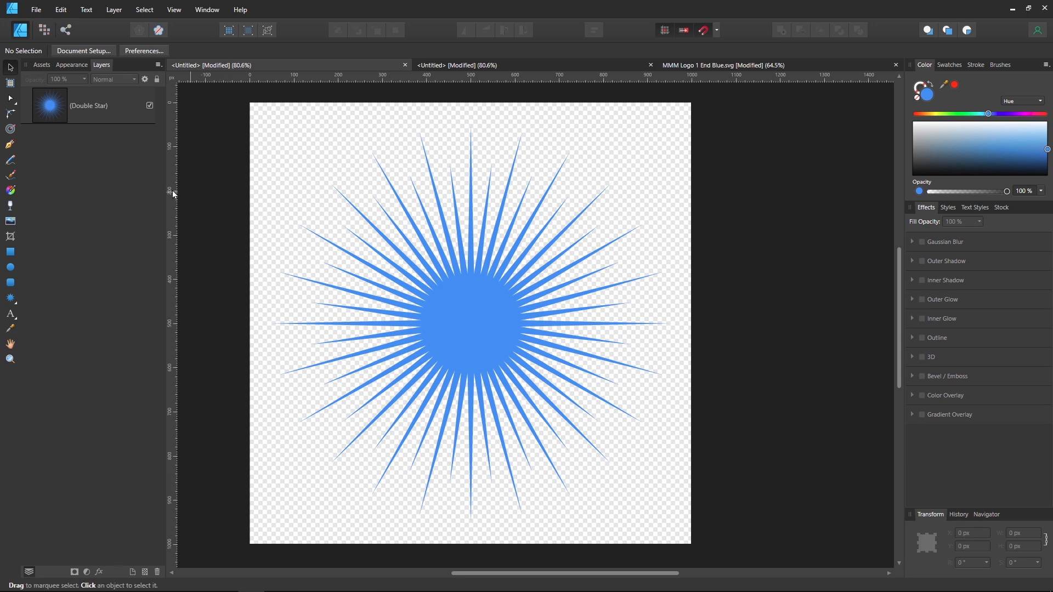
# Convert the double star to curves and check its nodes with the Node tool
pyautogui.click(88, 109)
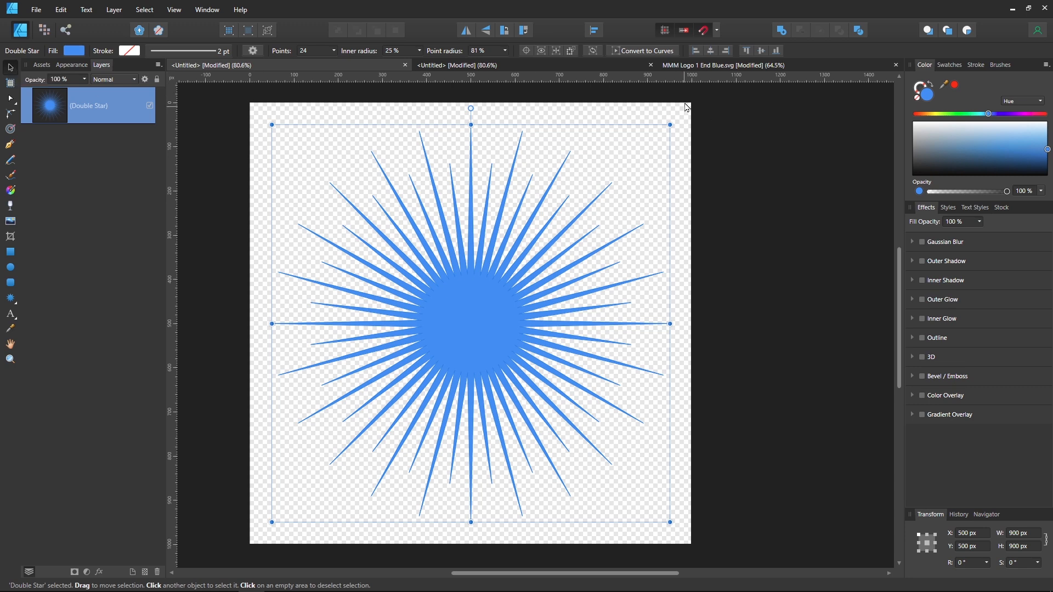
pyautogui.click(653, 52)
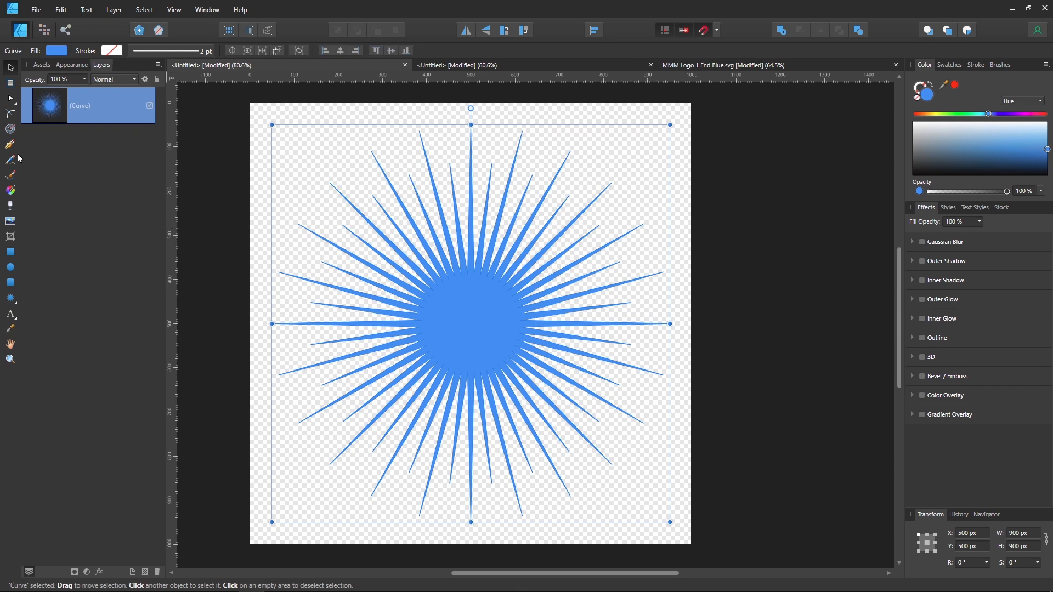
pyautogui.click(10, 99)
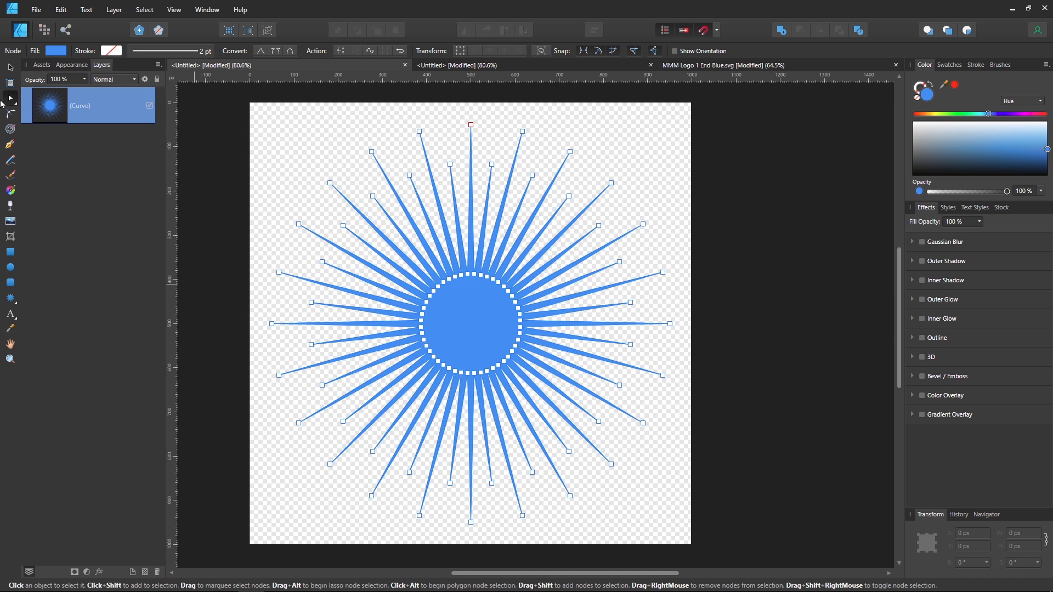
pyautogui.click(11, 67)
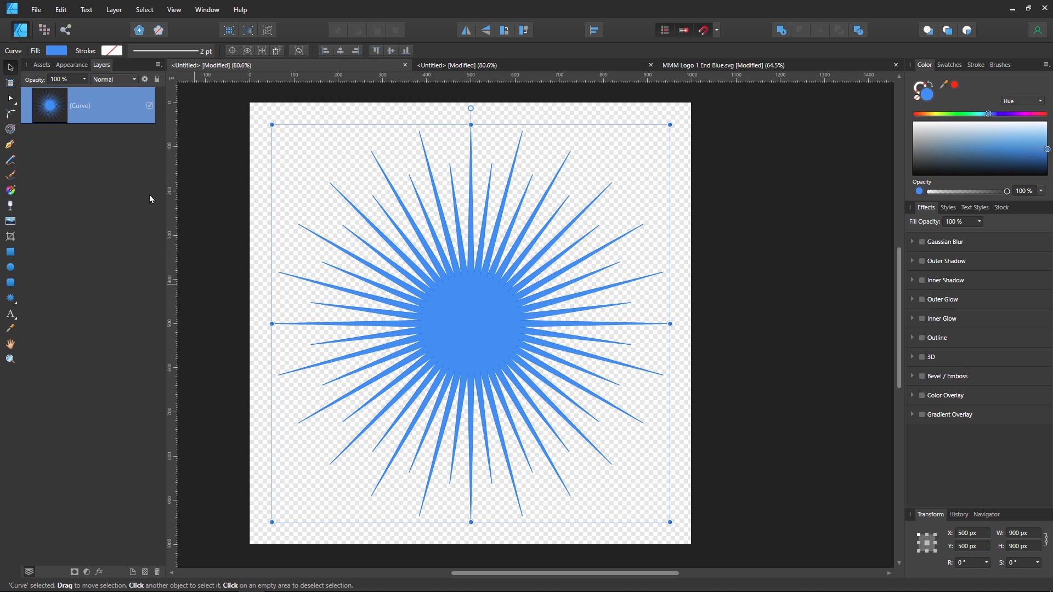
pyautogui.click(218, 196)
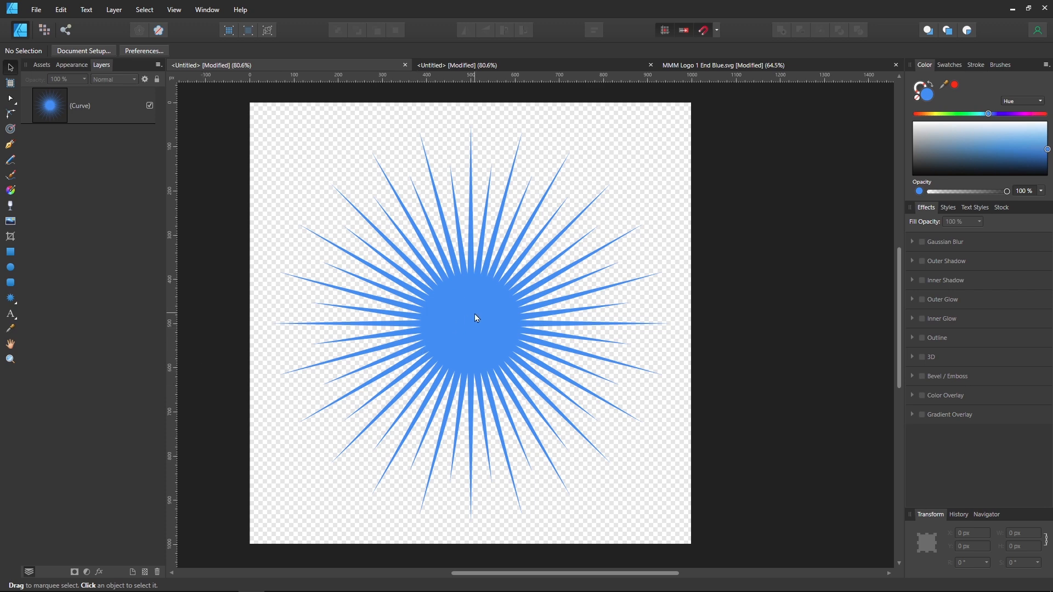
# Look at the shapes folder in File Explorer and return to the starburst document in Affinity Designer
pyautogui.moveTo(113, 590)
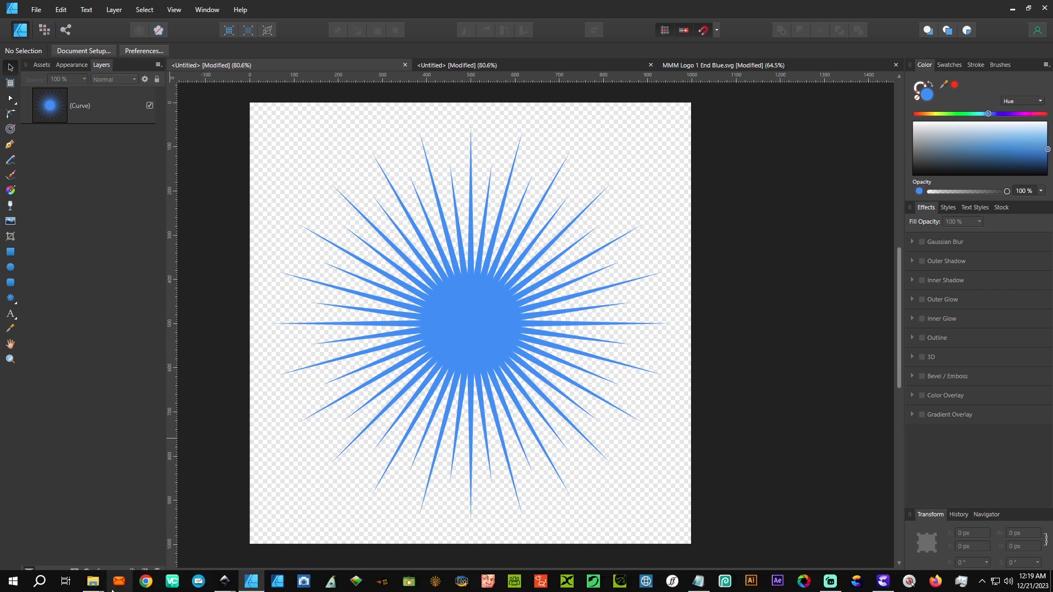
pyautogui.click(121, 554)
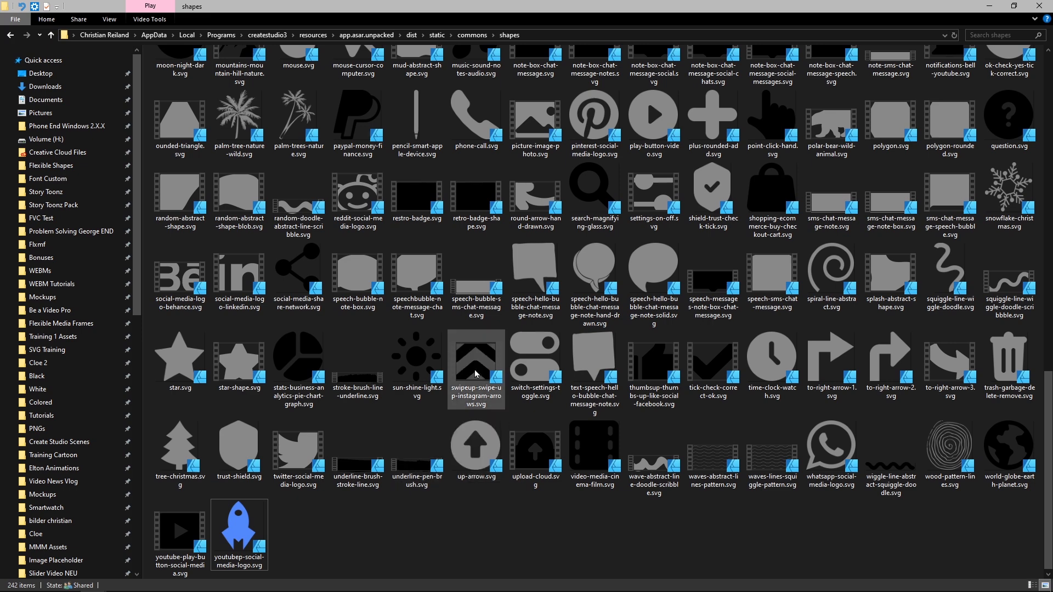
pyautogui.moveTo(172, 591)
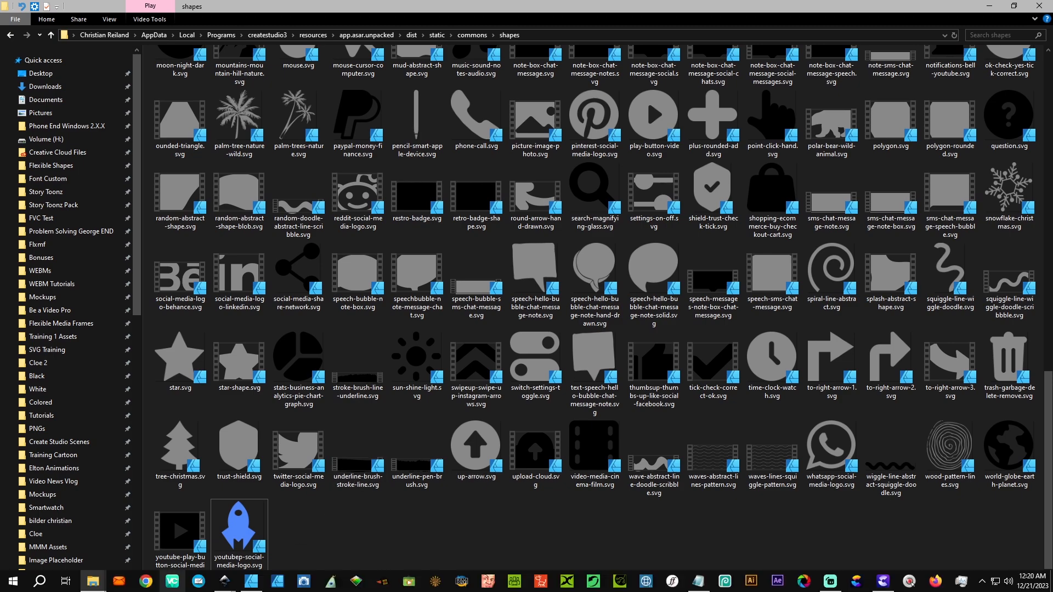
pyautogui.click(251, 583)
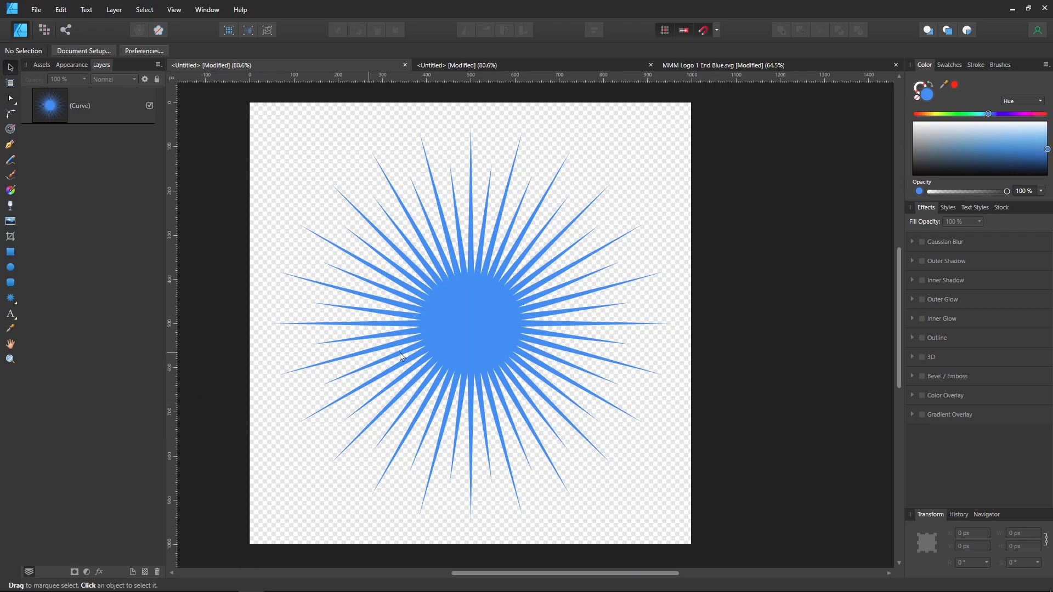
# Set up an SVG export of the selected starburst curve with preset SVG (for export) and area Selection Only, and proceed to saving
pyautogui.click(473, 312)
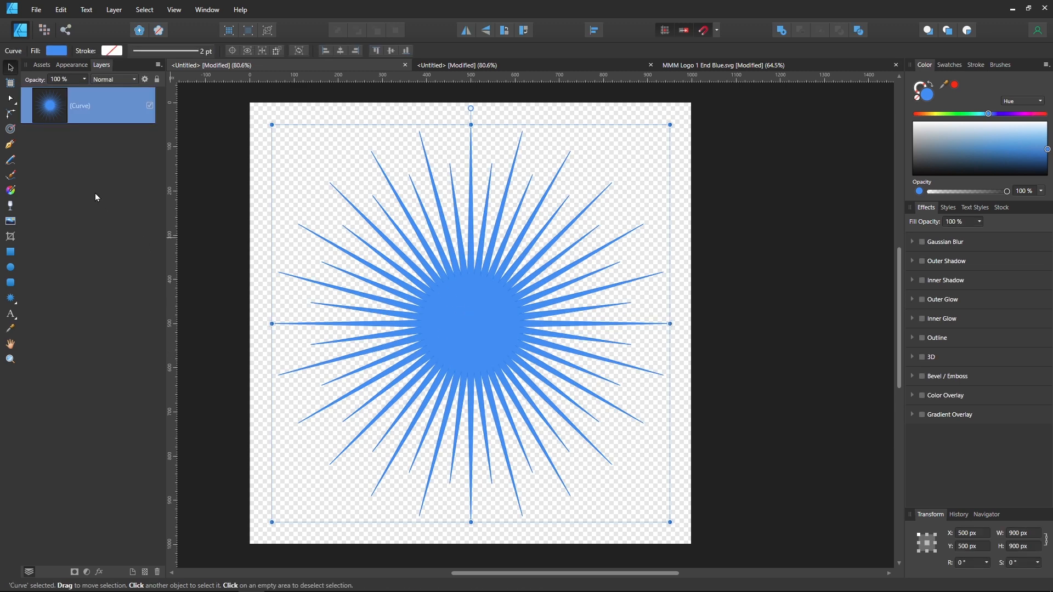
pyautogui.click(36, 9)
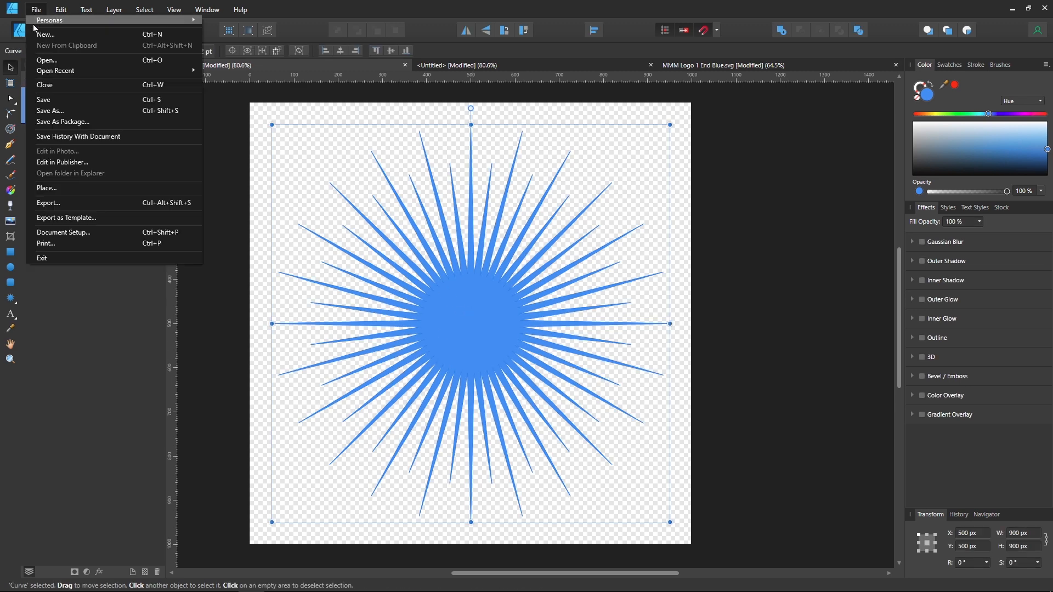
pyautogui.click(74, 204)
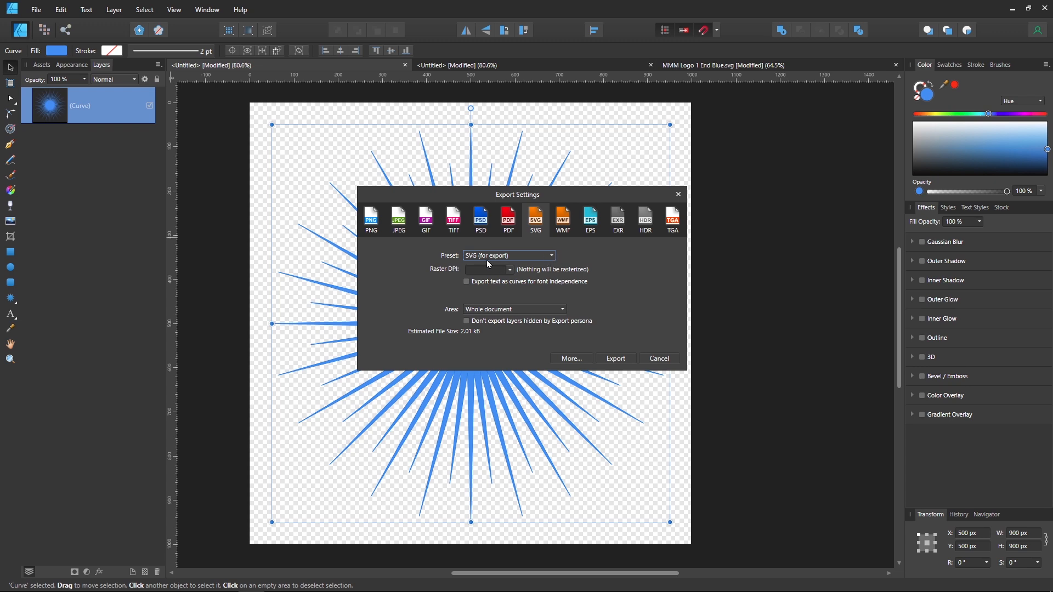
pyautogui.click(552, 256)
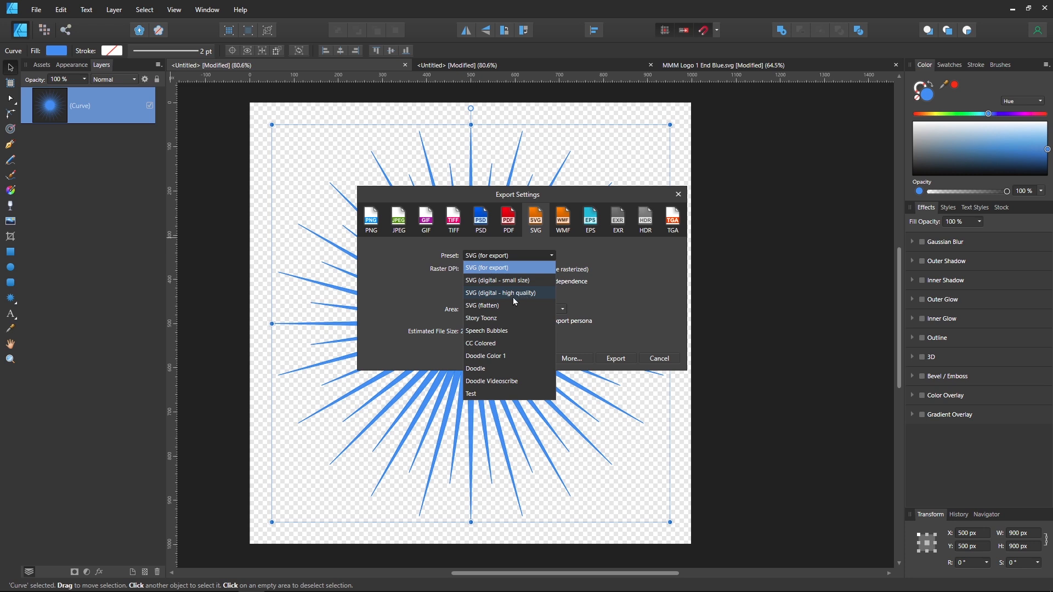
pyautogui.click(515, 268)
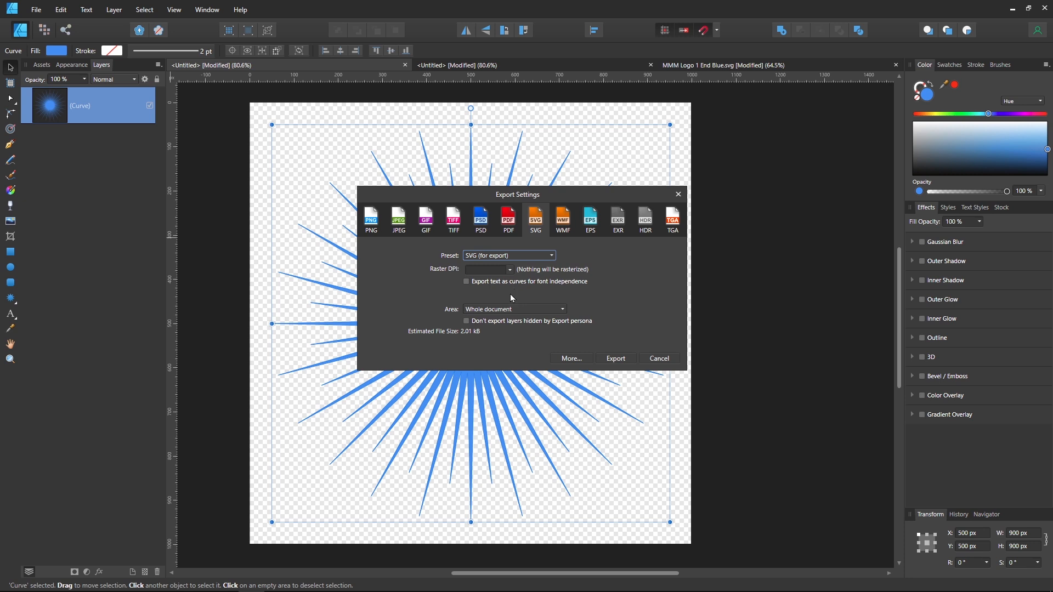
pyautogui.click(510, 310)
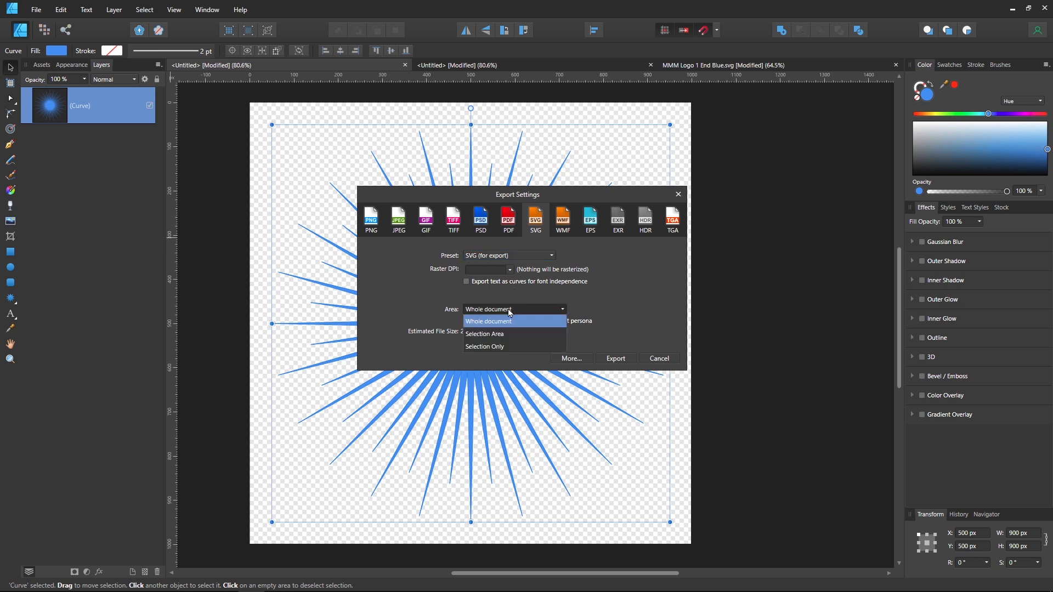
pyautogui.click(498, 348)
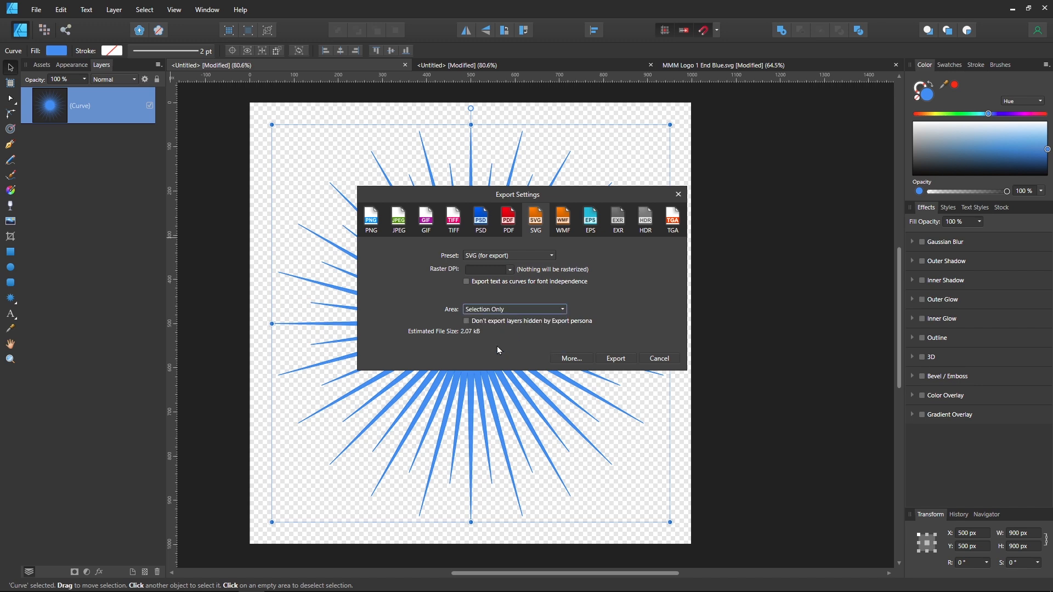
pyautogui.click(616, 360)
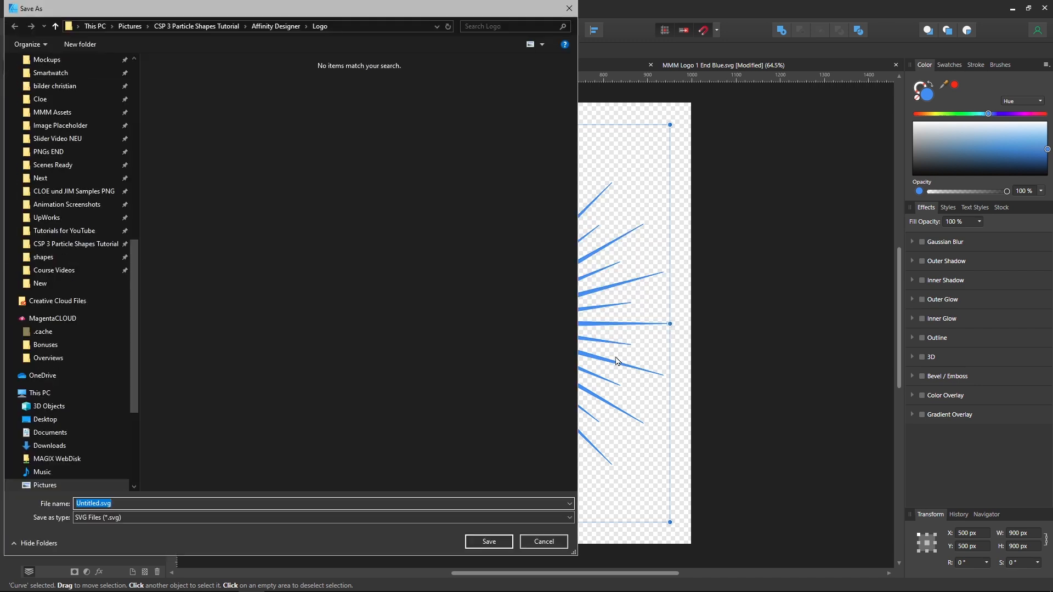
# Save the starburst export as vkontakte-social-media-logo.svg in the Affinity Designer > Shape folder of CSP 3 Particle Shapes Tutorial
pyautogui.click(222, 28)
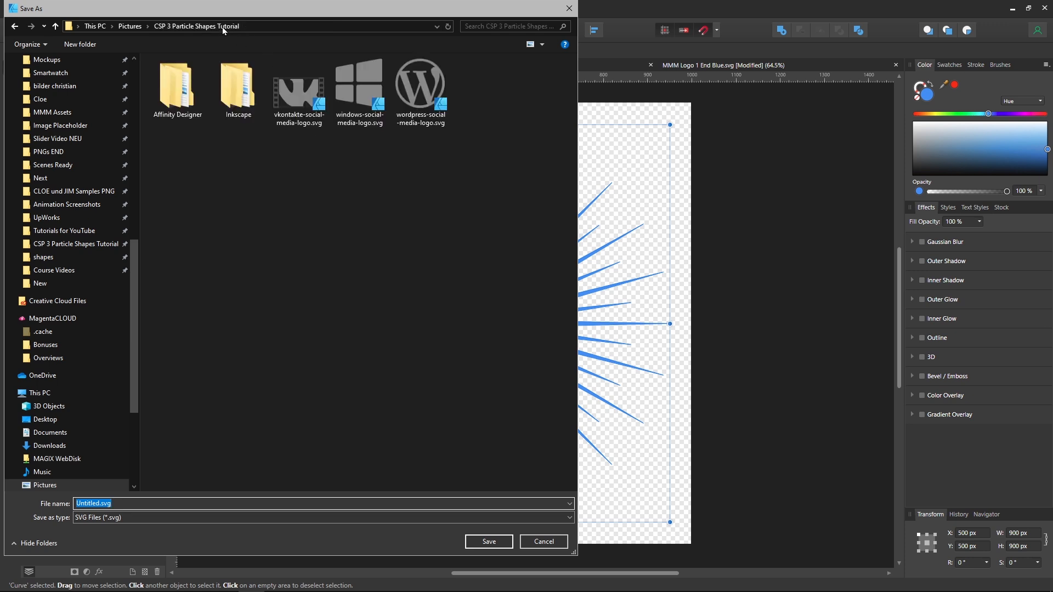
pyautogui.click(299, 123)
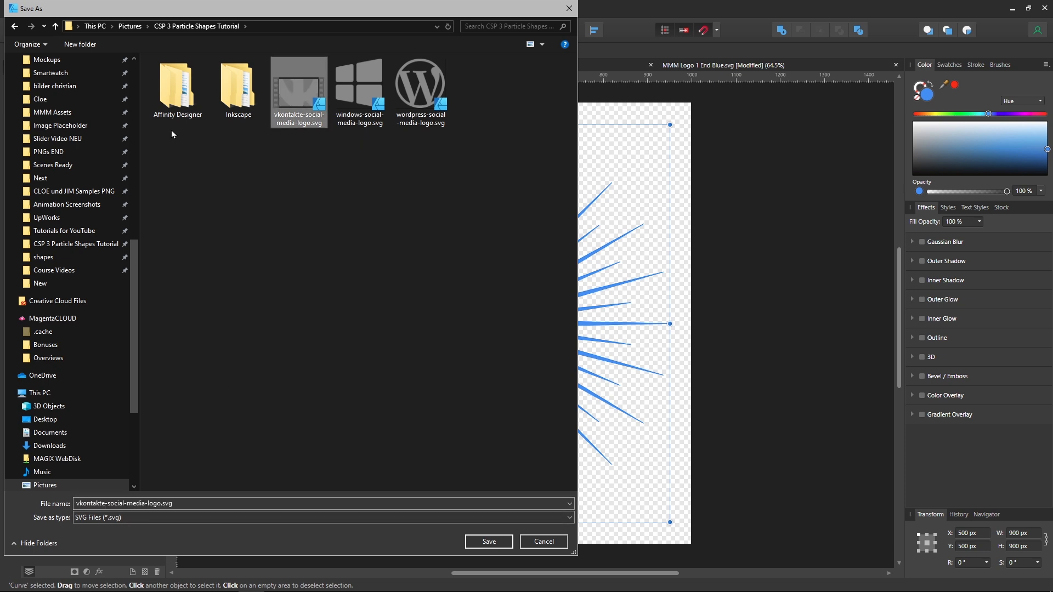
pyautogui.doubleClick(176, 91)
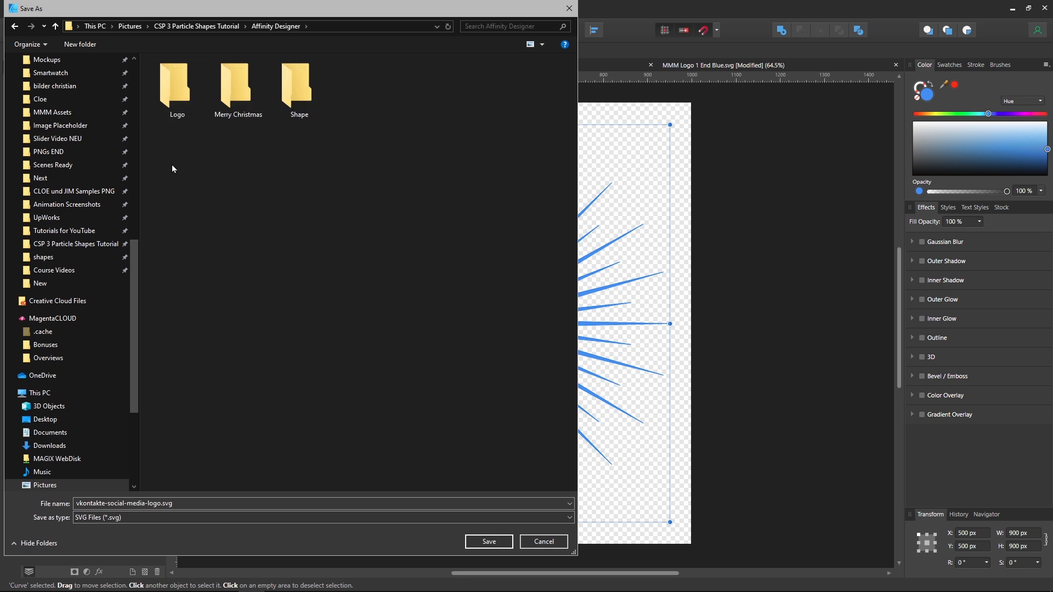
pyautogui.doubleClick(298, 81)
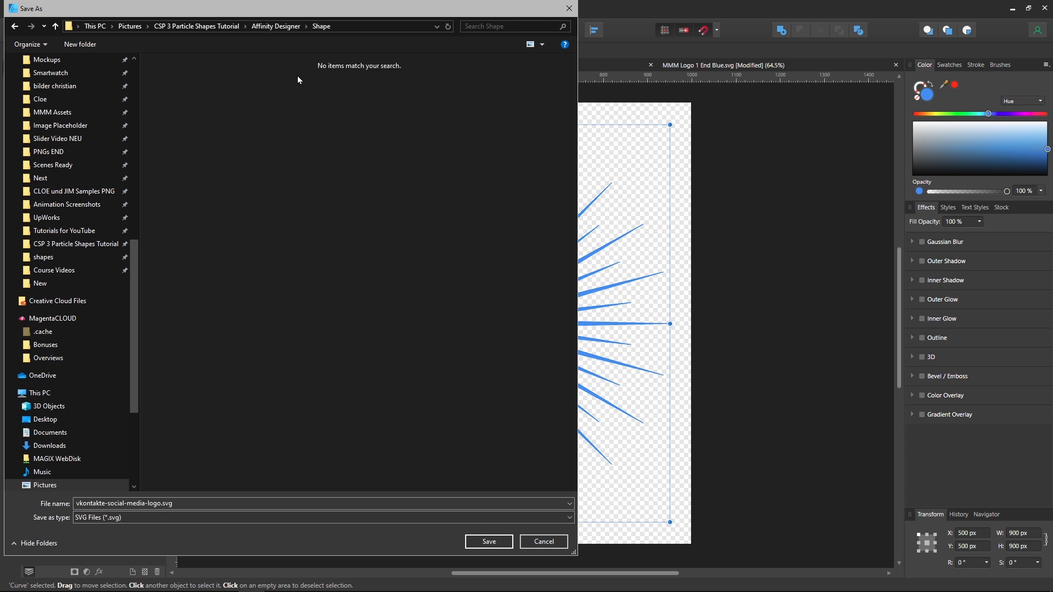
pyautogui.click(490, 542)
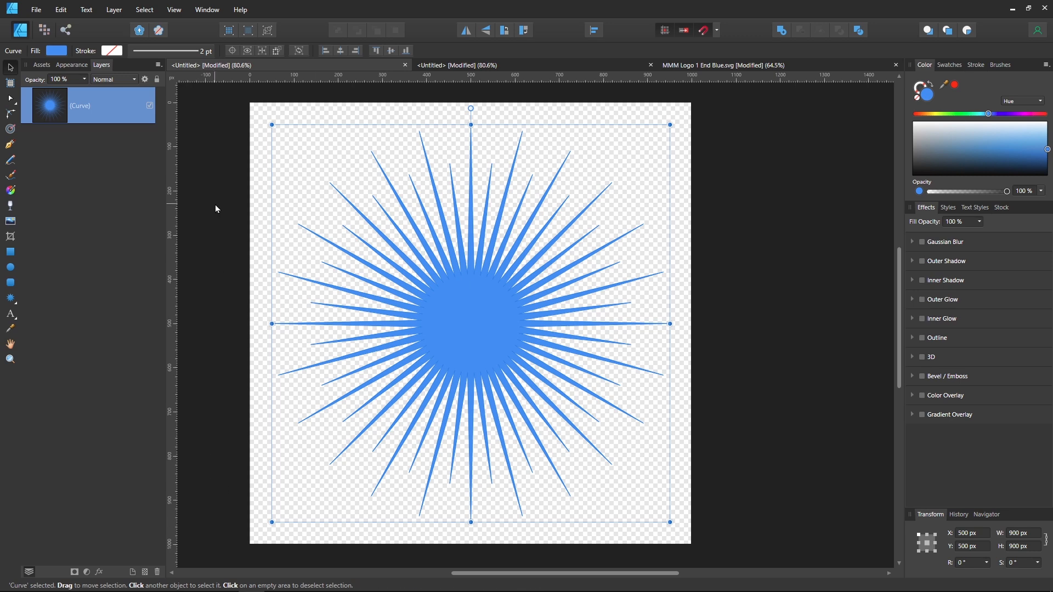
# Convert the Merry Christmas text in the second untitled document to curves and look through the letter curves in its group
pyautogui.click(480, 67)
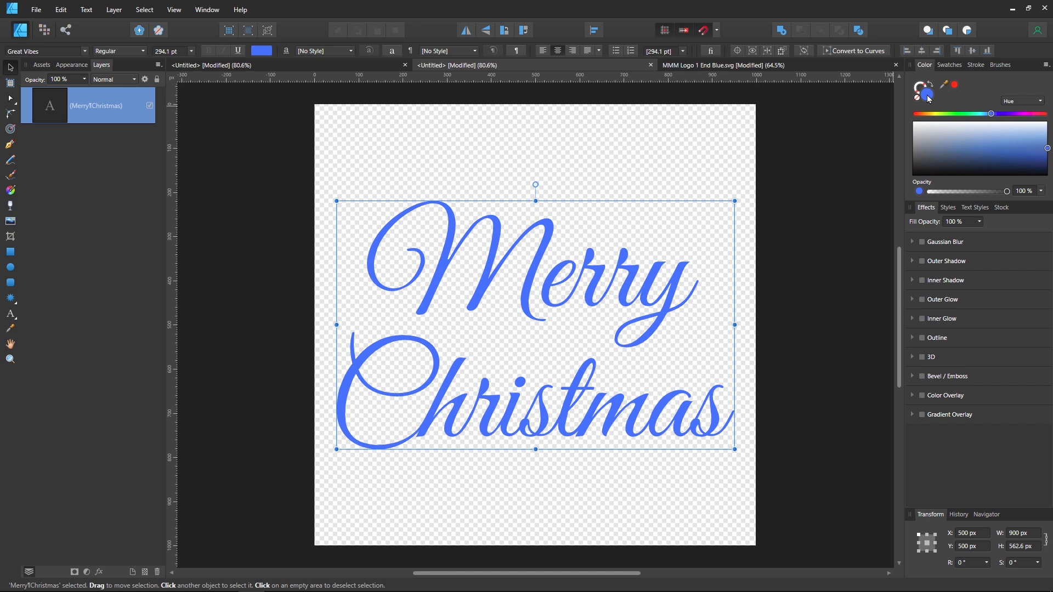
pyautogui.click(848, 53)
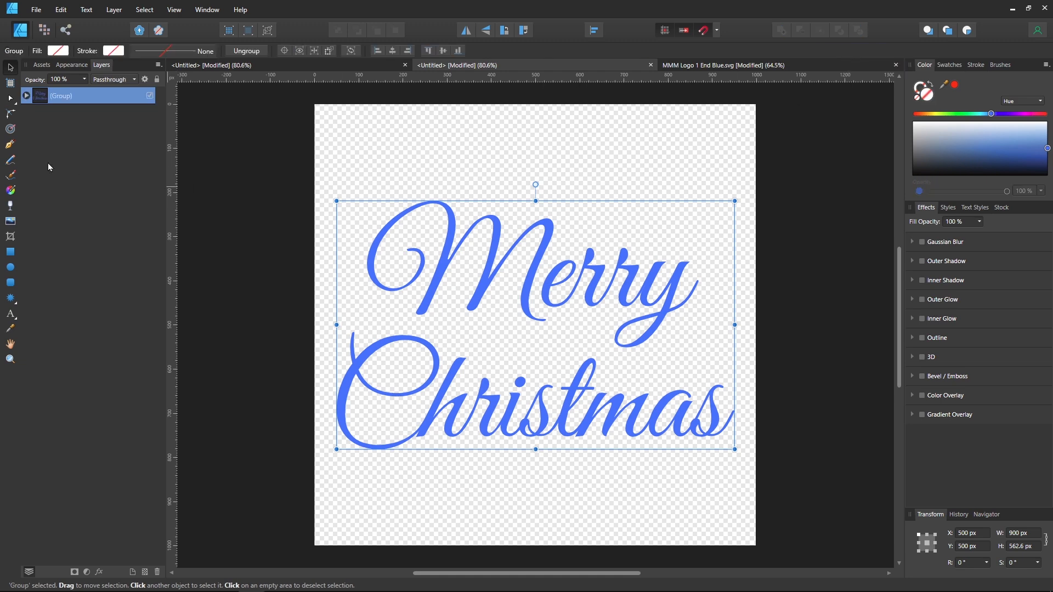
pyautogui.click(25, 96)
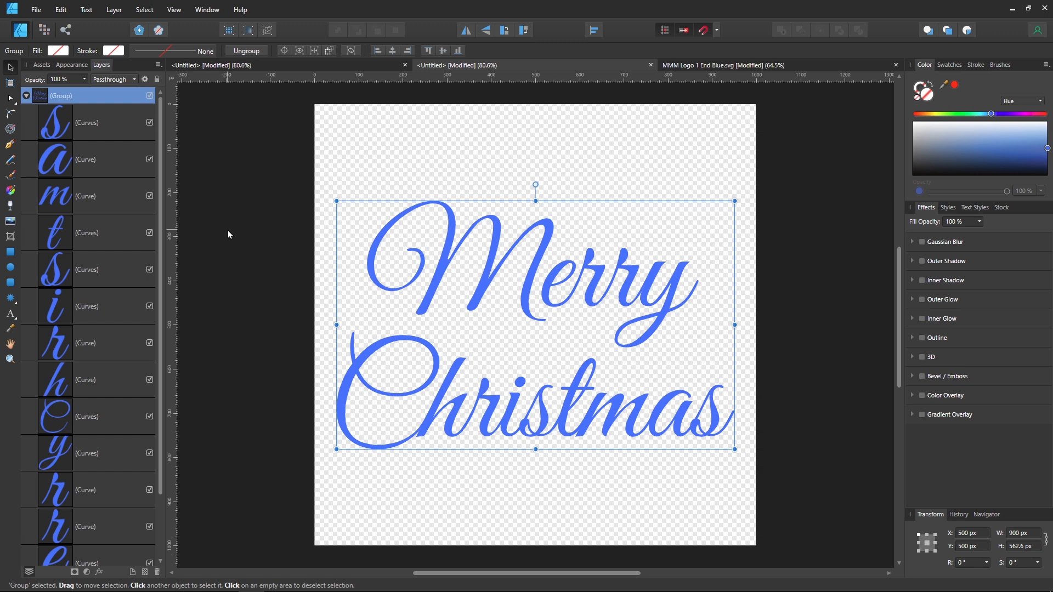
pyautogui.scroll(-2, 116, 233)
pyautogui.scroll(2, 79, 425)
# Combine all the letter curves of the Merry Christmas group into one object with the Add geometry operation
pyautogui.click(103, 136)
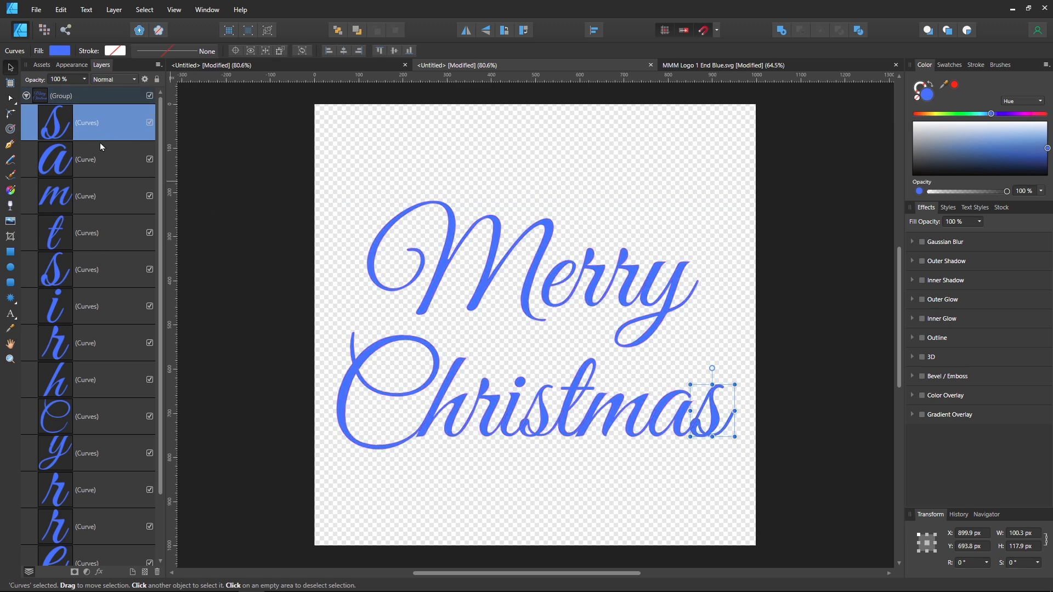
pyautogui.scroll(-1, 111, 240)
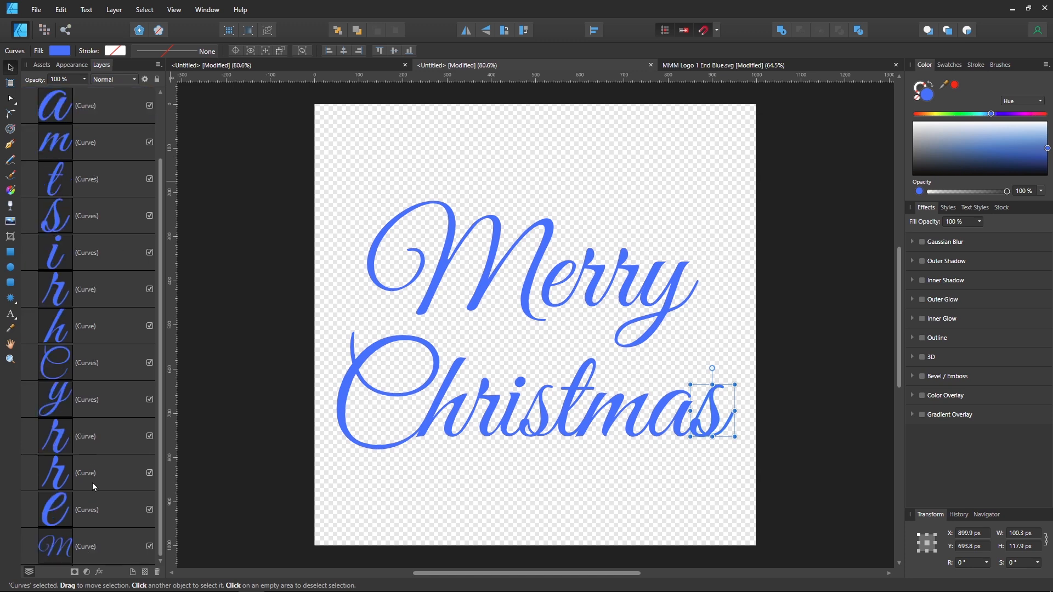
pyautogui.keyDown('shift'); pyautogui.click(101, 547); pyautogui.keyUp('shift')
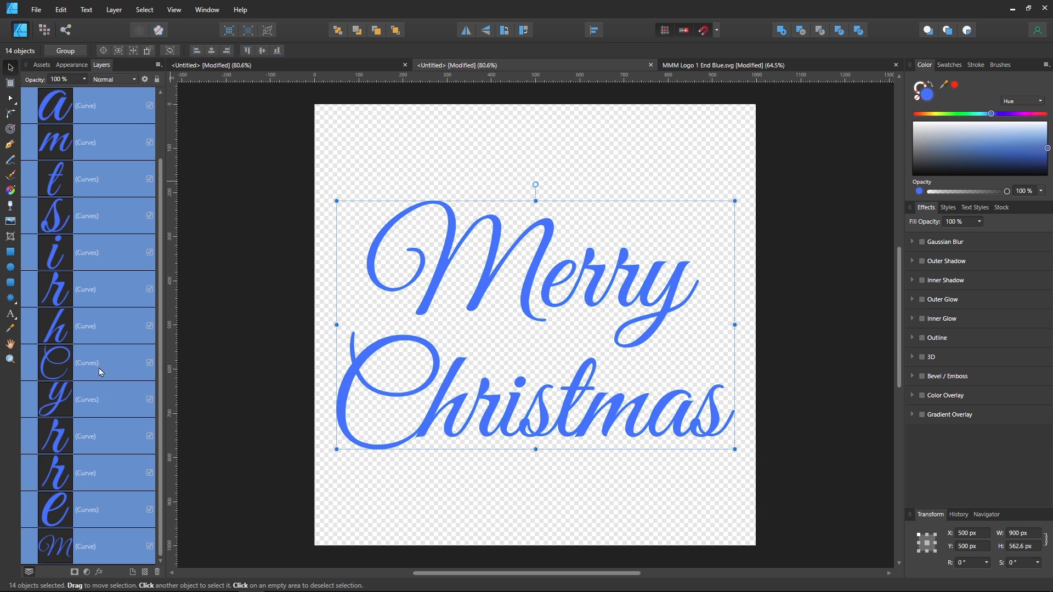
pyautogui.scroll(1, 131, 310)
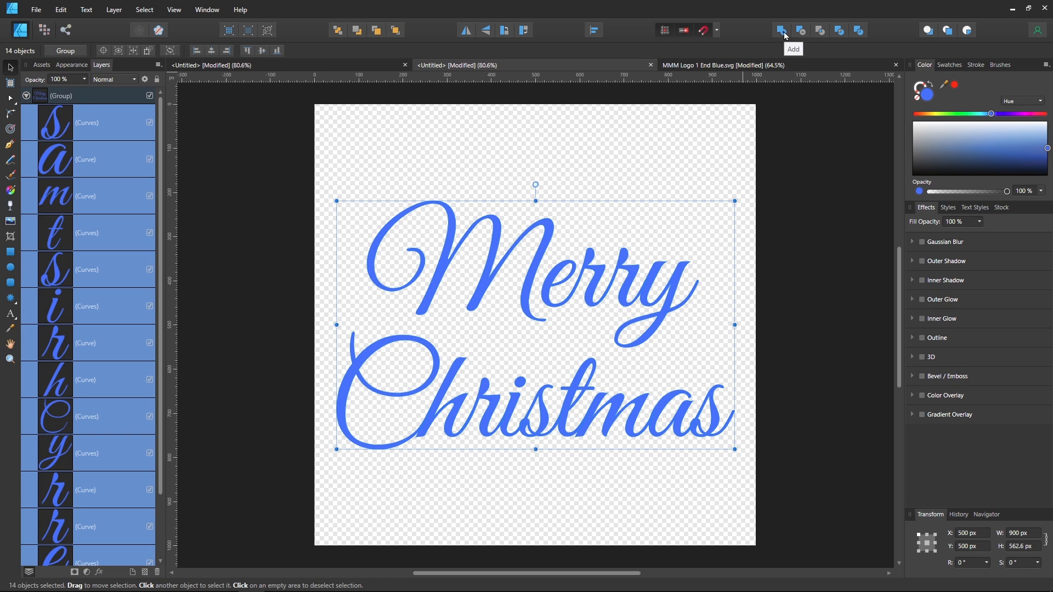
pyautogui.click(114, 10)
pyautogui.moveTo(143, 107)
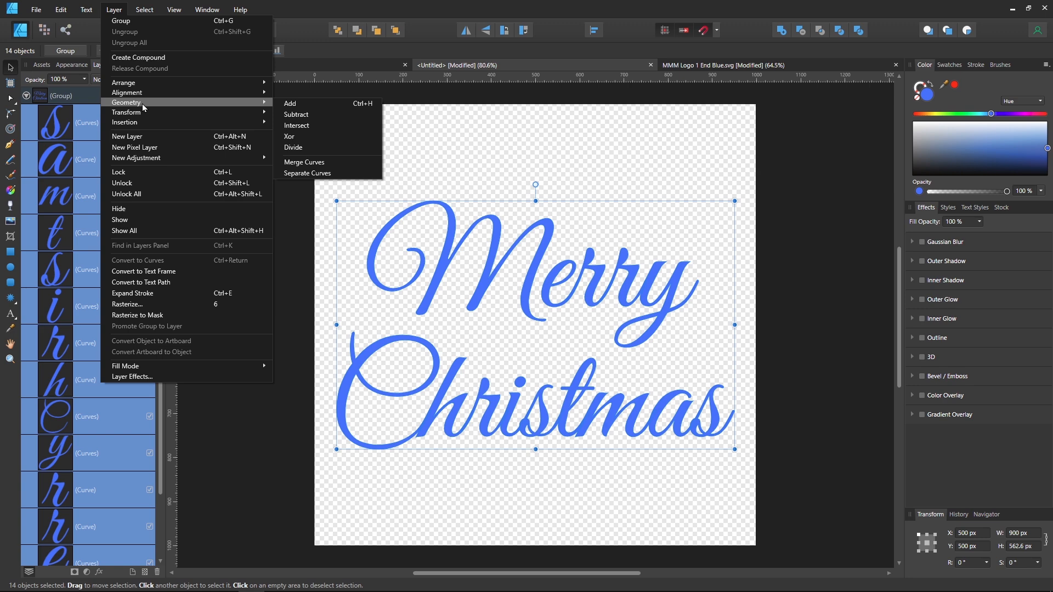
pyautogui.click(291, 104)
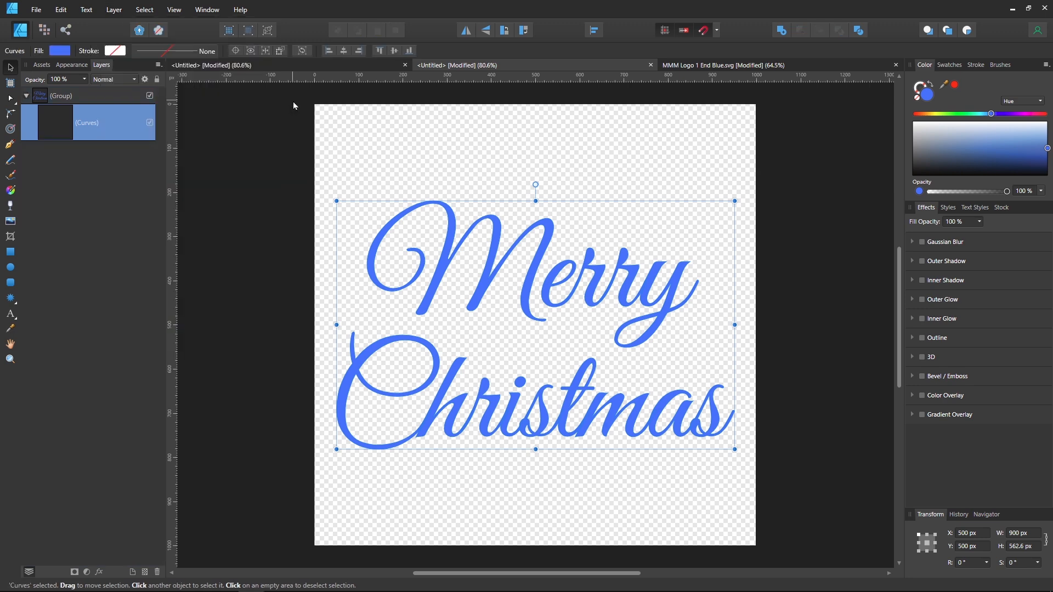
# Check the combined lettering's nodes with the Node tool and ungroup it so only the curves object is left
pyautogui.click(11, 99)
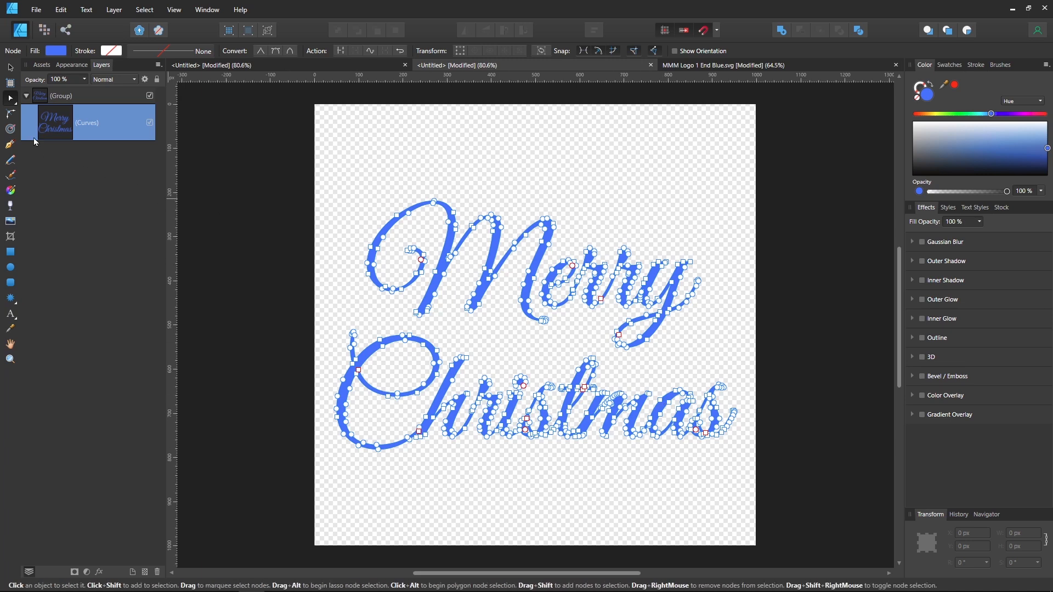
pyautogui.click(11, 67)
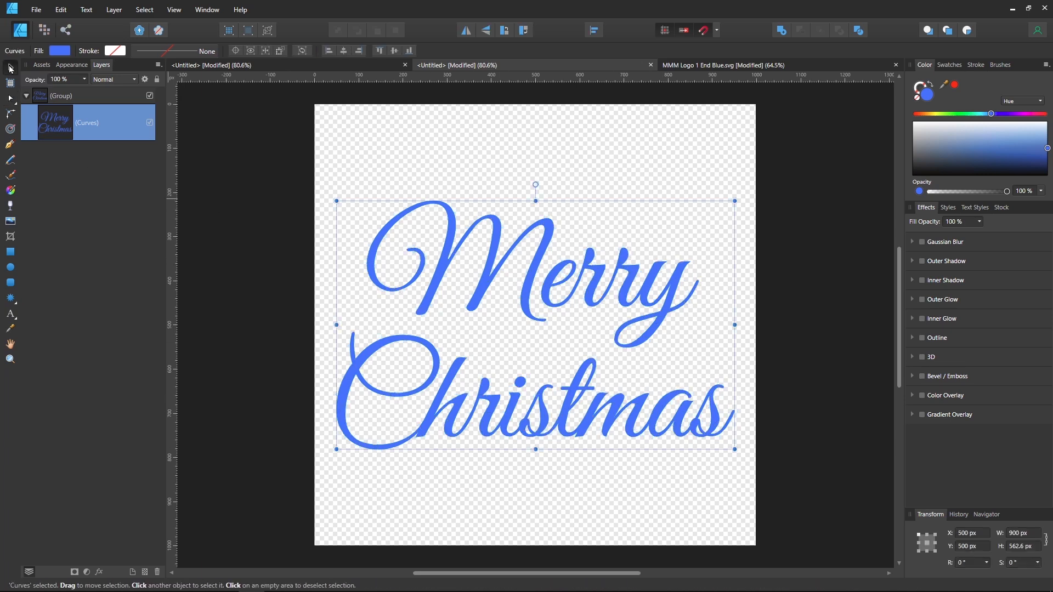
pyautogui.click(68, 99)
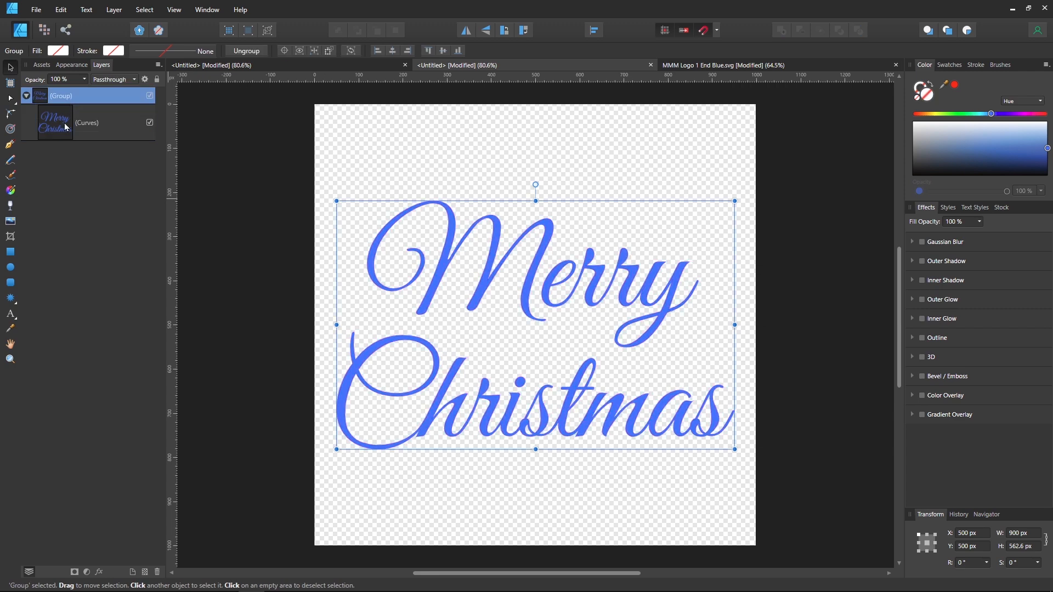
pyautogui.click(116, 12)
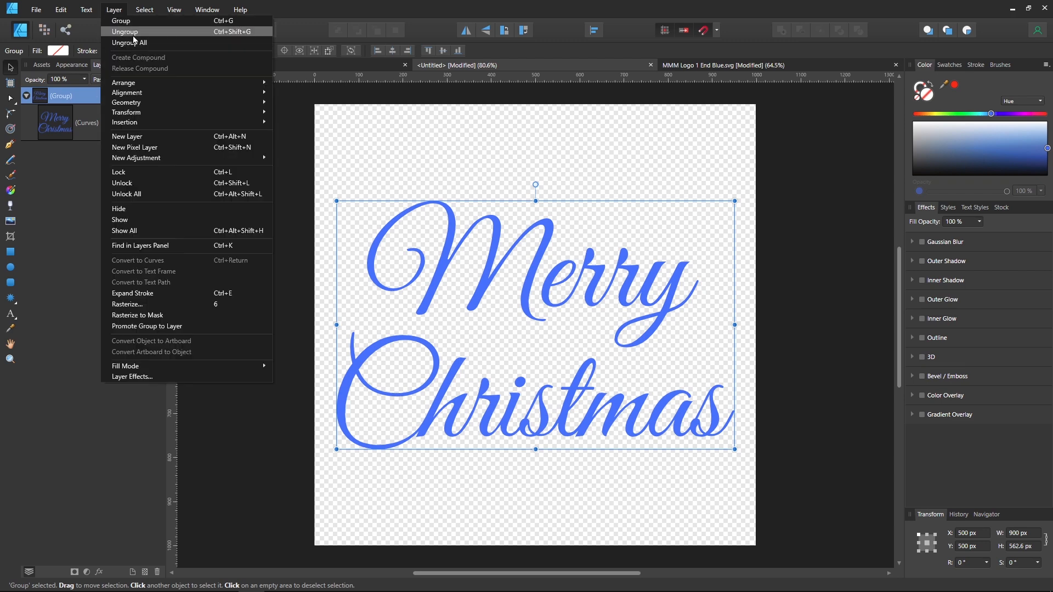
pyautogui.click(125, 32)
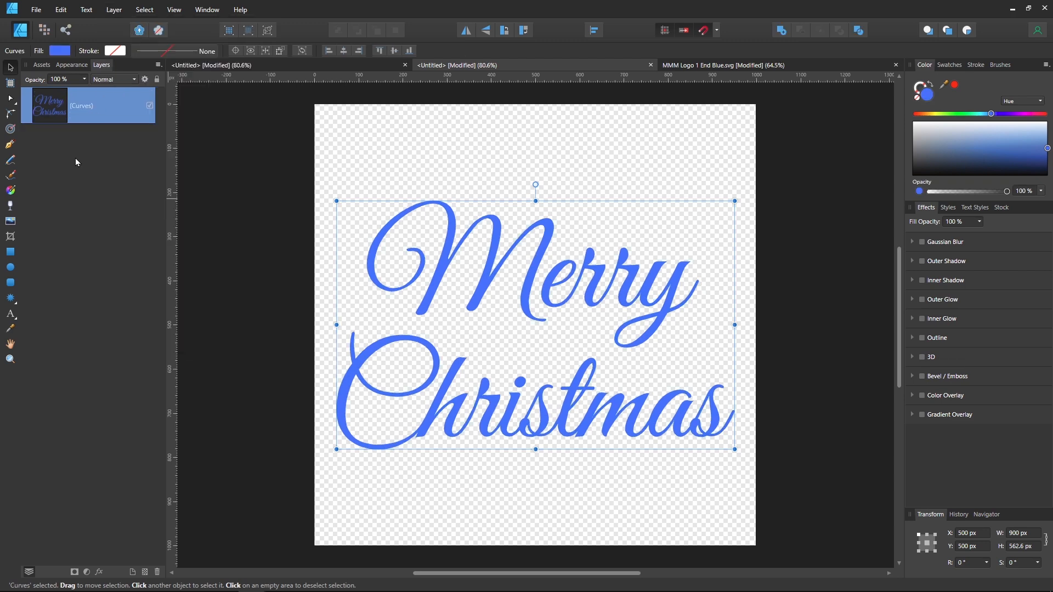
# Review the starburst and Merry Christmas documents, and inspect the triangle and three M layers in MMM Logo 1 End Blue.svg
pyautogui.click(222, 66)
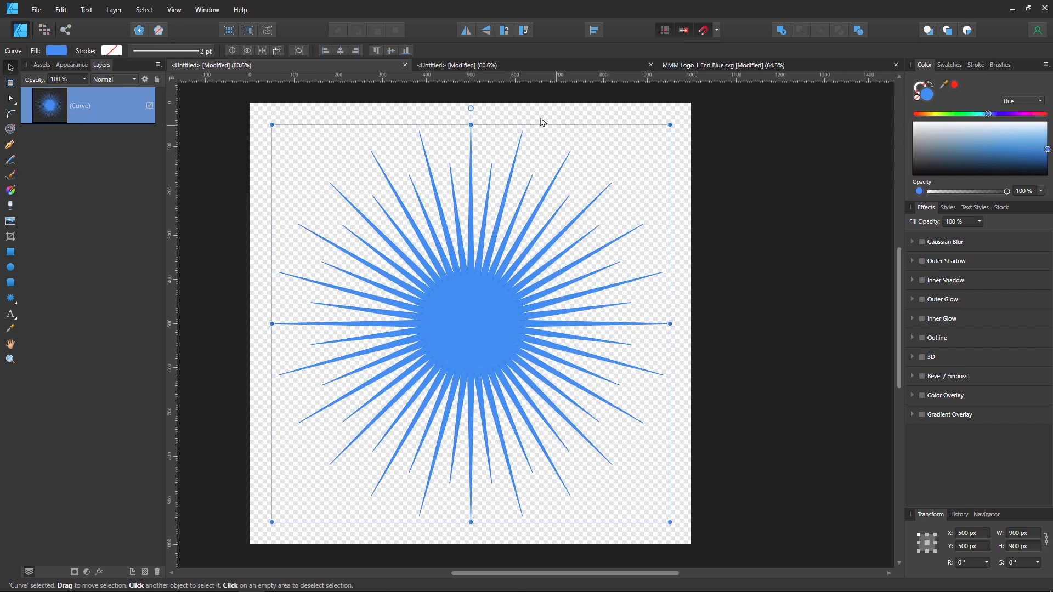
pyautogui.click(502, 69)
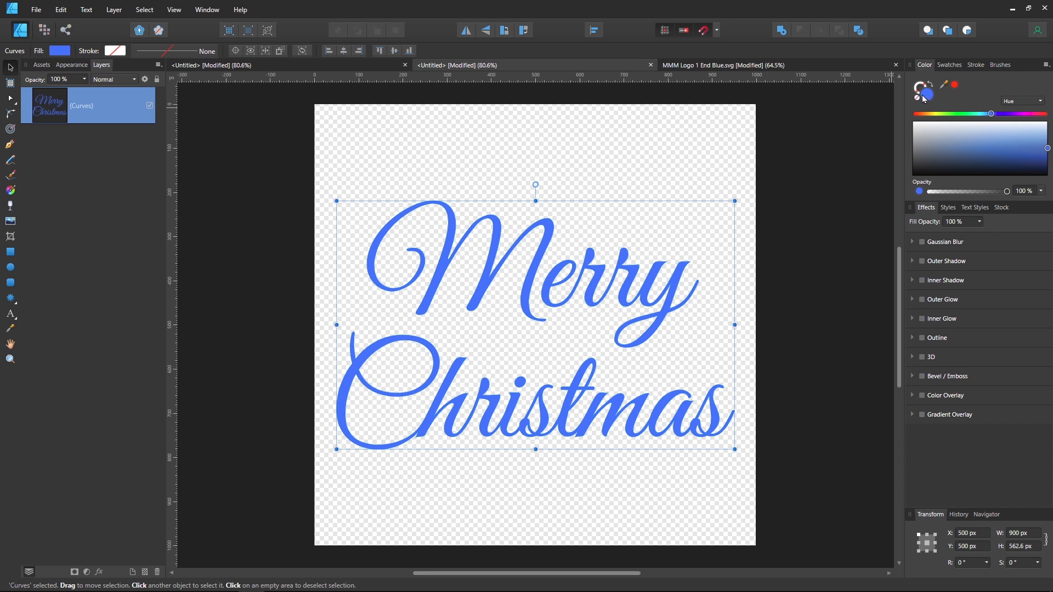
pyautogui.click(706, 65)
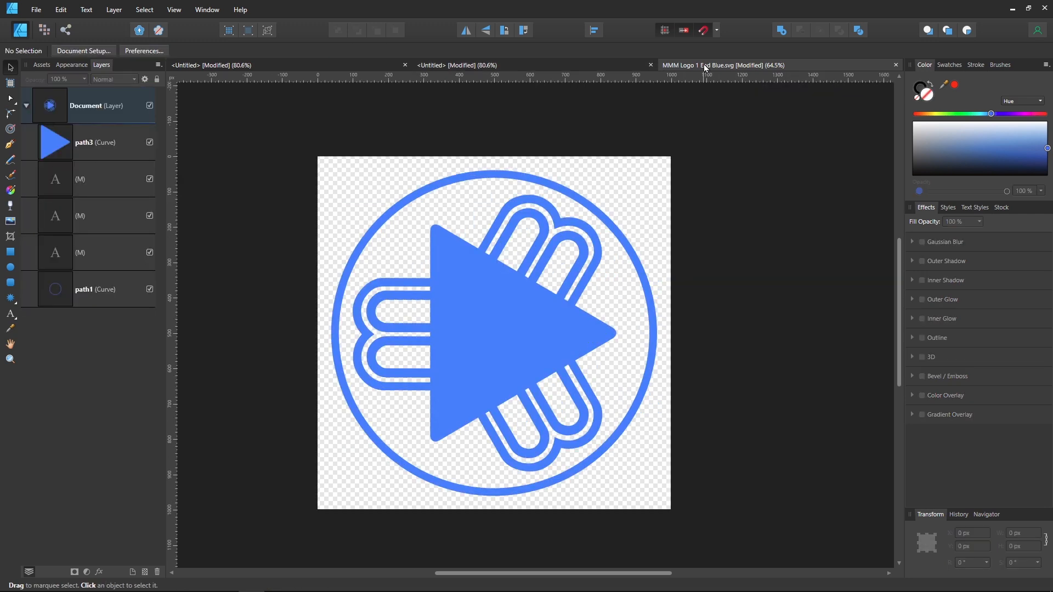
pyautogui.click(111, 147)
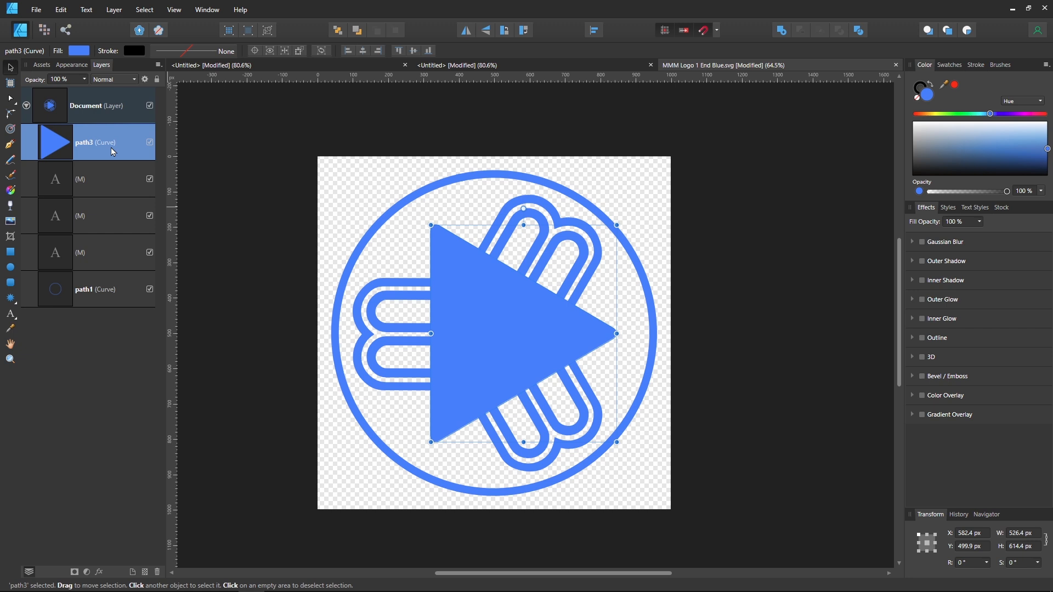
pyautogui.click(101, 182)
pyautogui.click(95, 221)
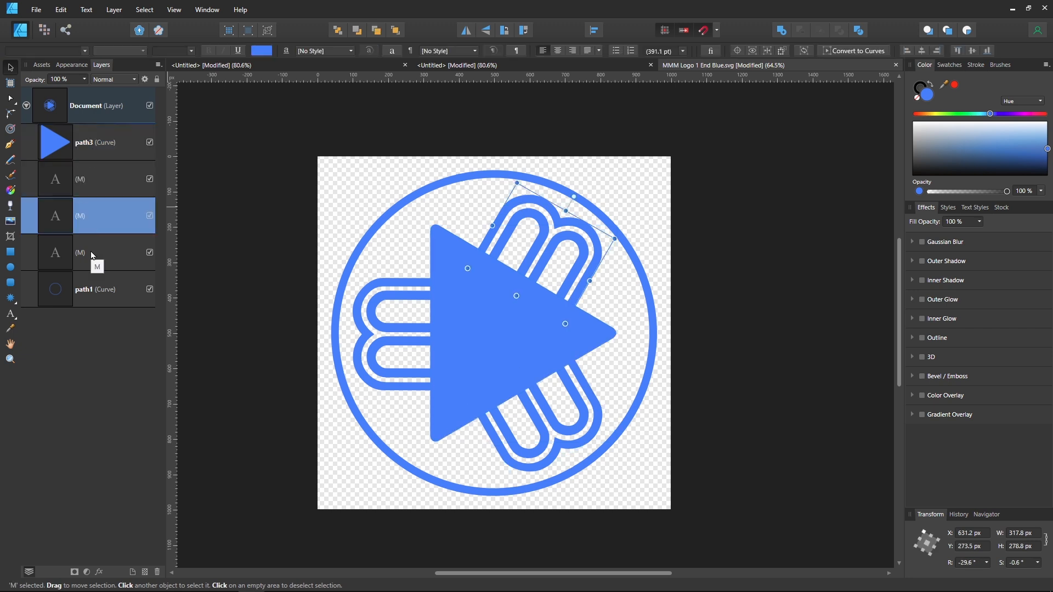
pyautogui.click(92, 253)
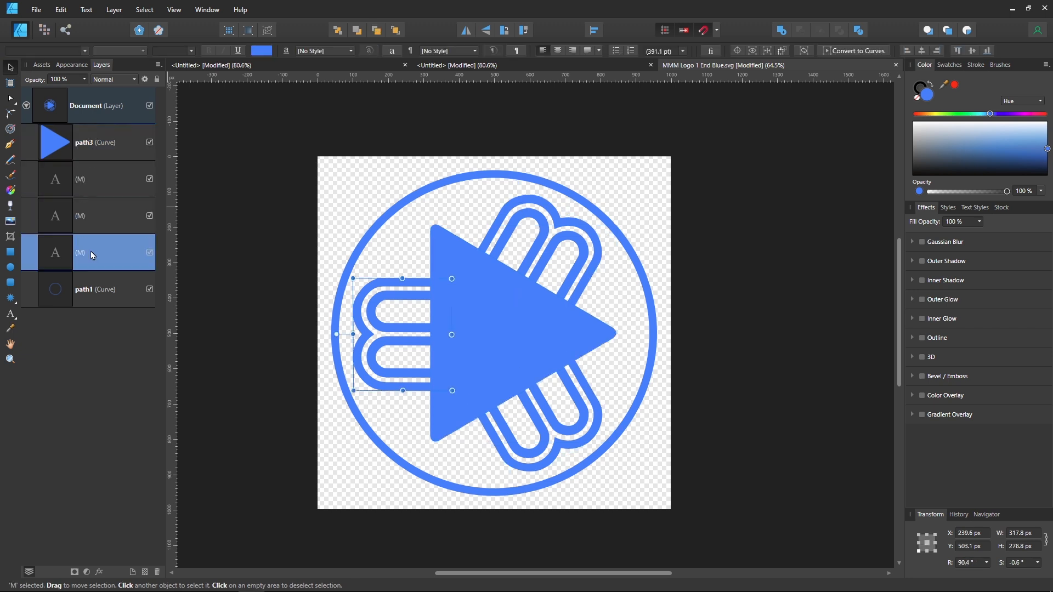
# Expand the stroke of the logo's outer circle, path1, into a filled shape
pyautogui.click(103, 298)
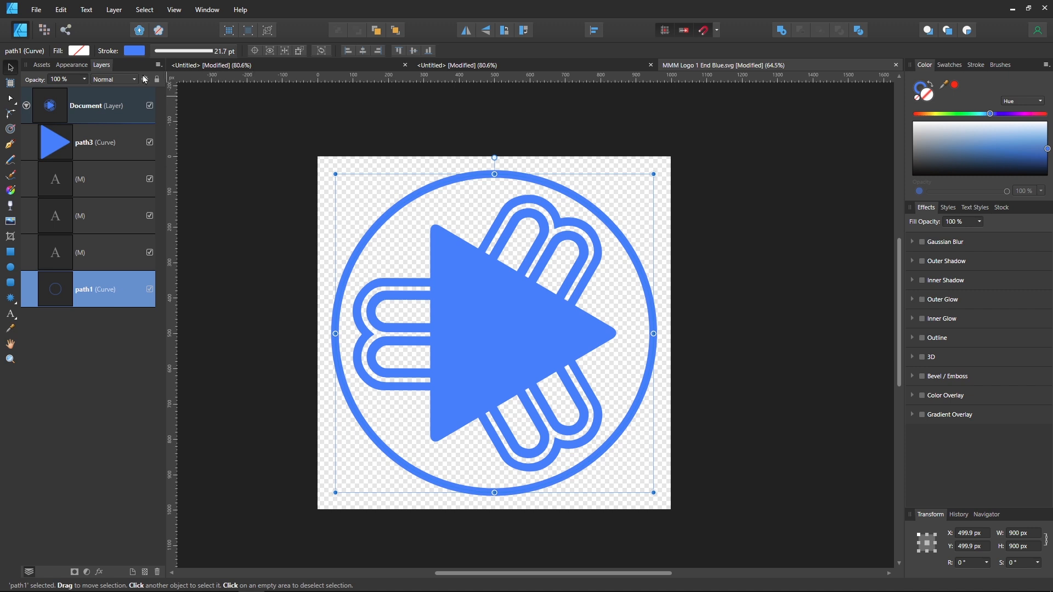
pyautogui.click(114, 10)
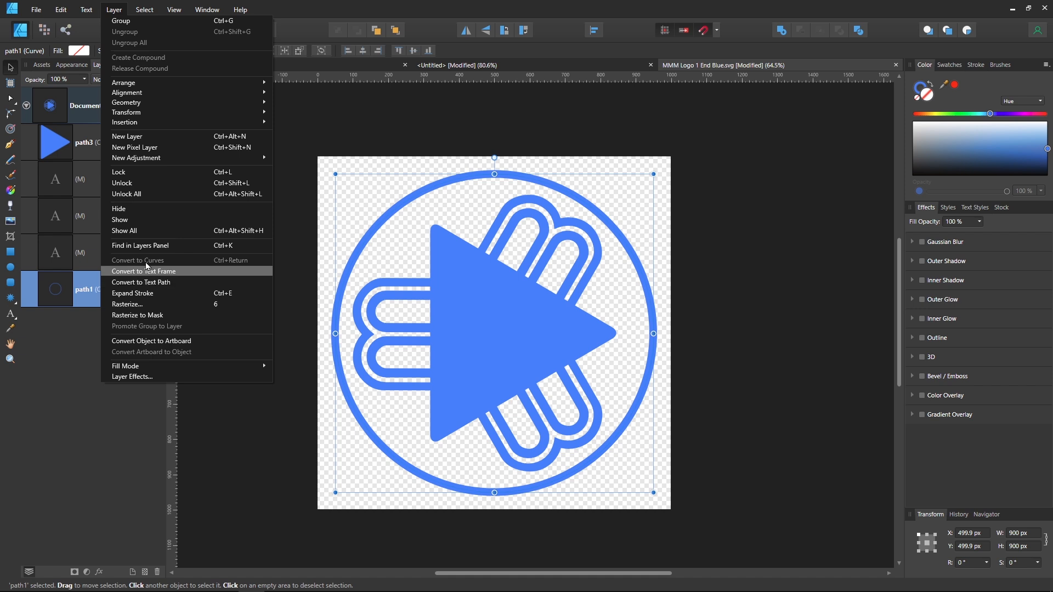
pyautogui.click(141, 293)
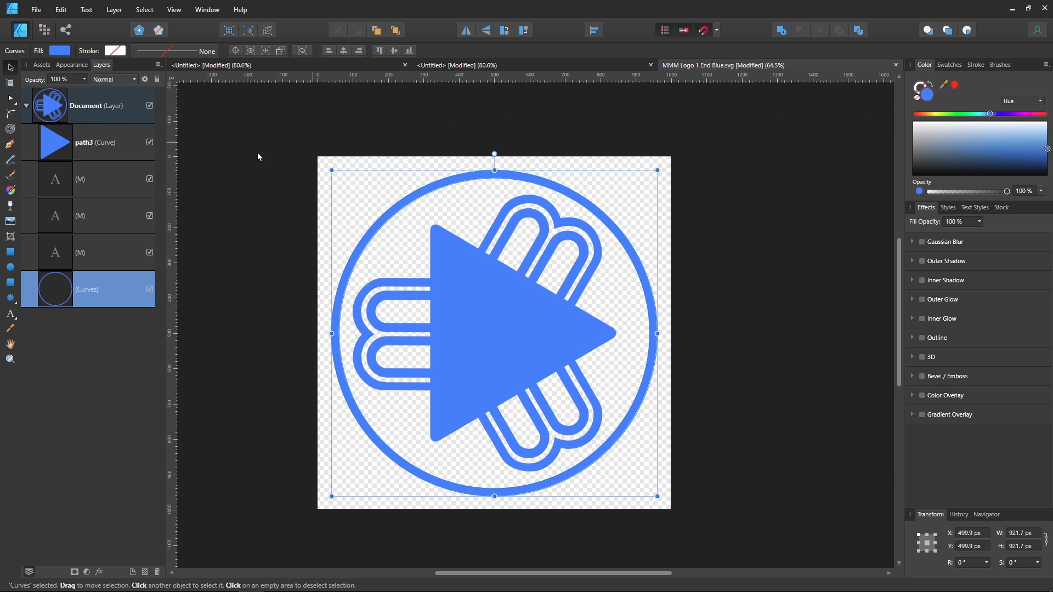
# Convert the logo's three M text objects to curves together
pyautogui.click(102, 147)
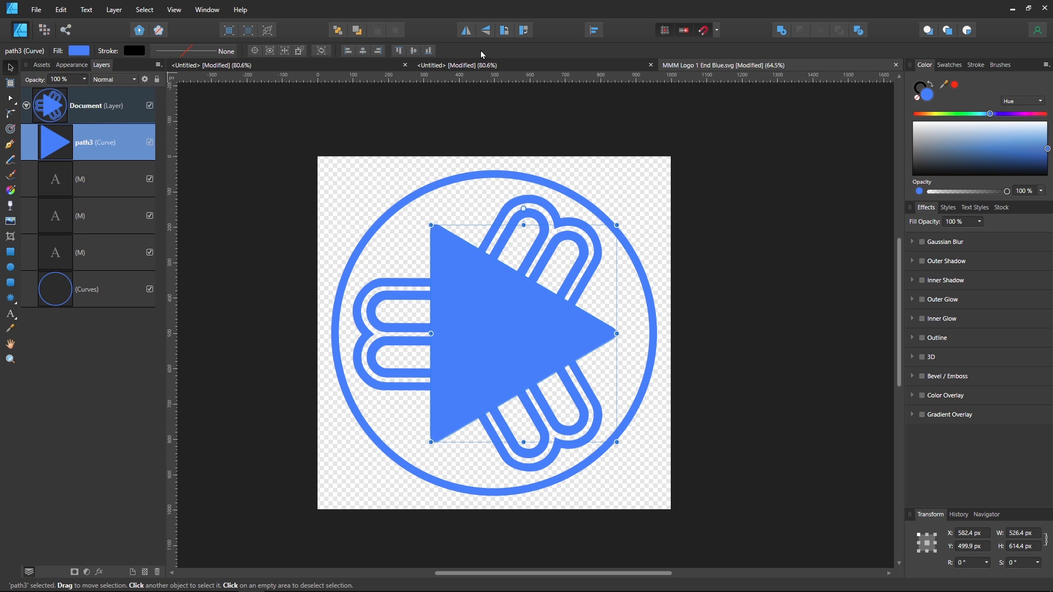
pyautogui.click(93, 179)
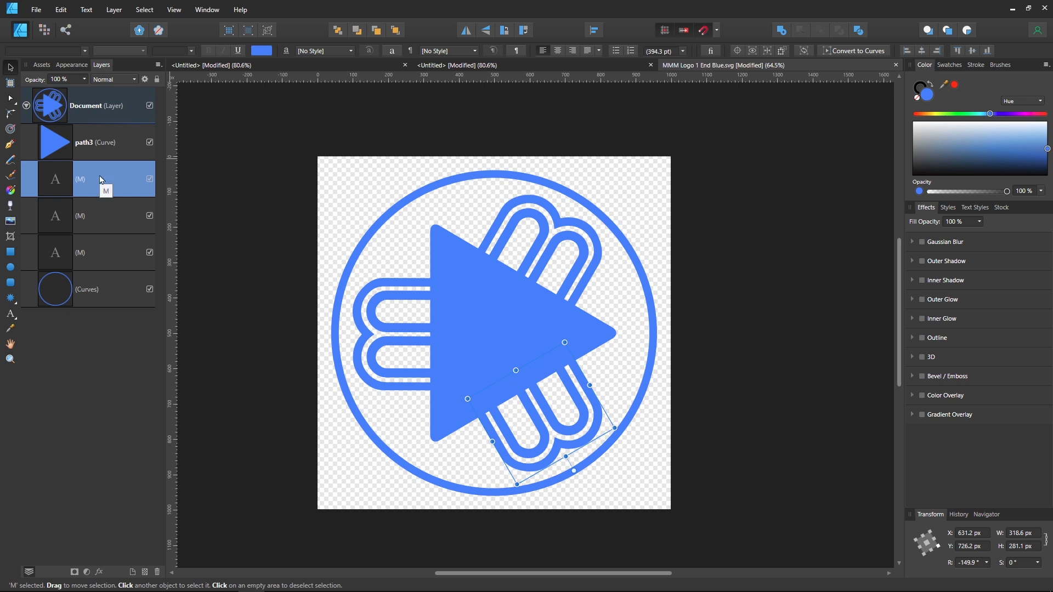
pyautogui.keyDown('shift'); pyautogui.click(93, 250); pyautogui.keyUp('shift')
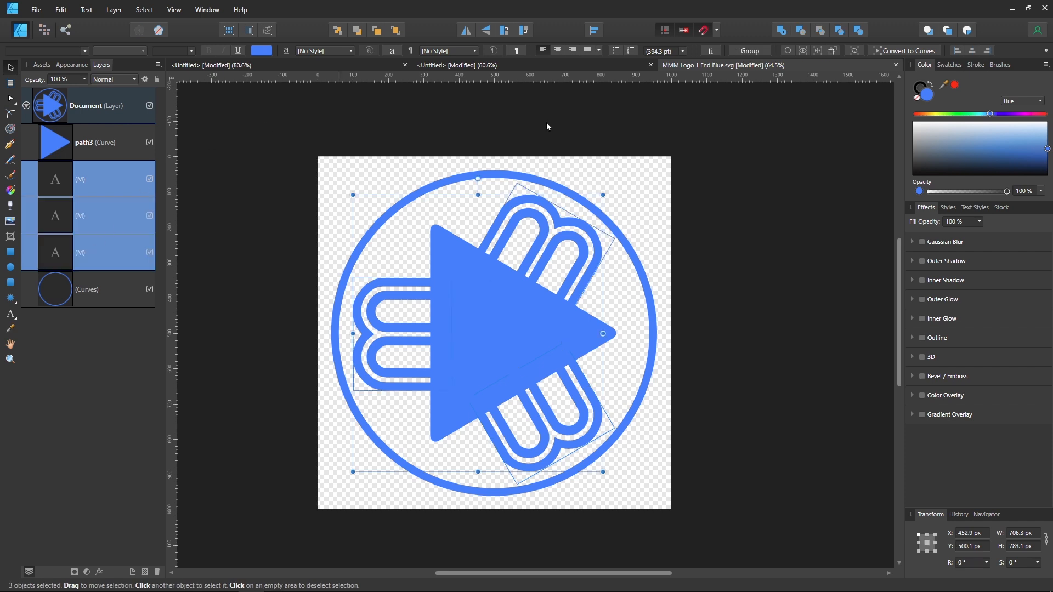
pyautogui.click(902, 51)
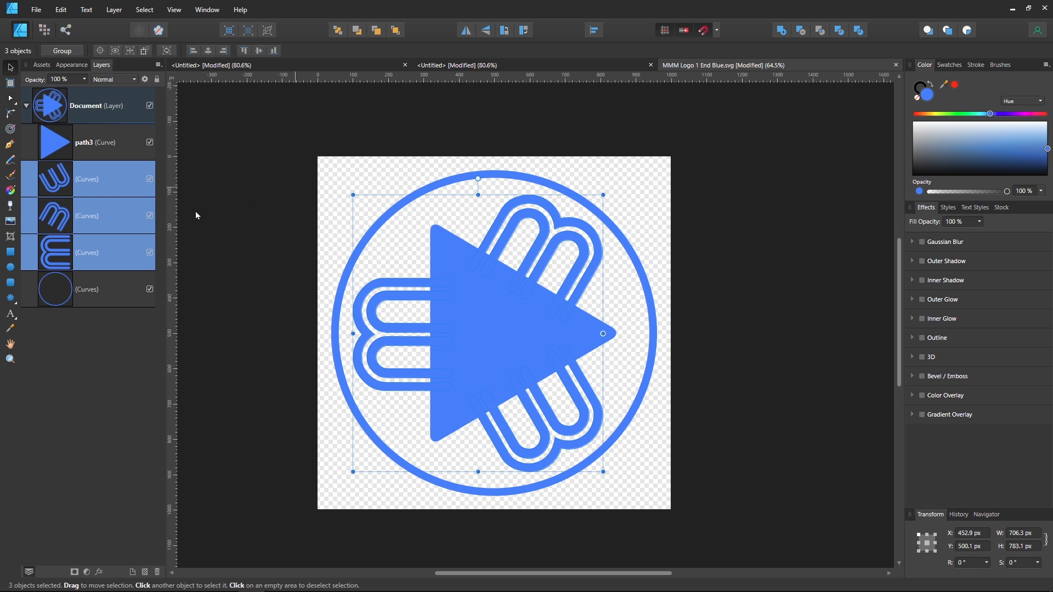
# Examine the fill and stroke settings of each converted M curve in the logo
pyautogui.click(112, 182)
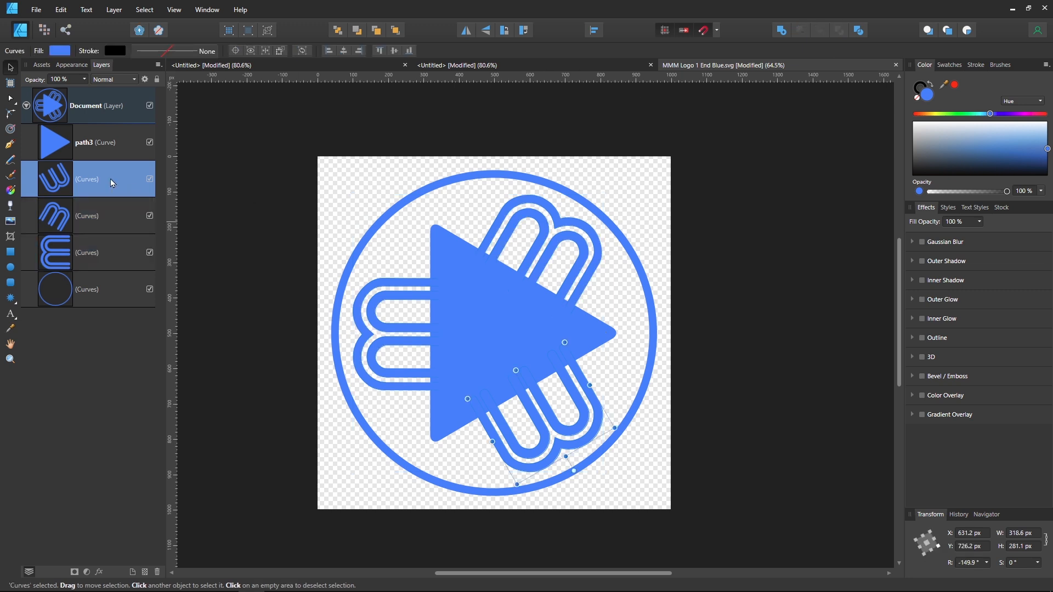
pyautogui.click(106, 213)
pyautogui.click(101, 250)
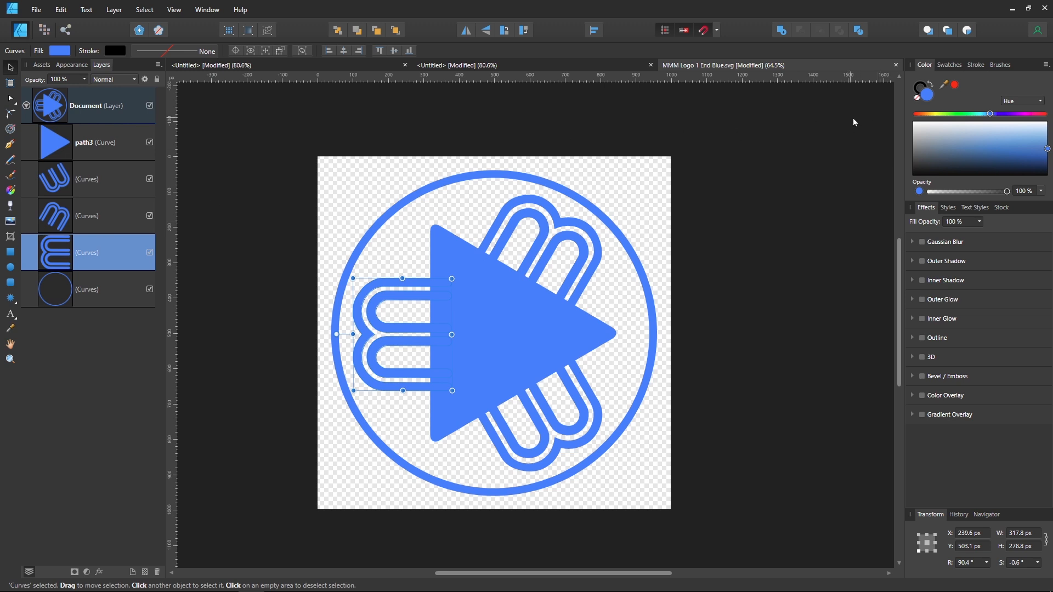
pyautogui.click(90, 181)
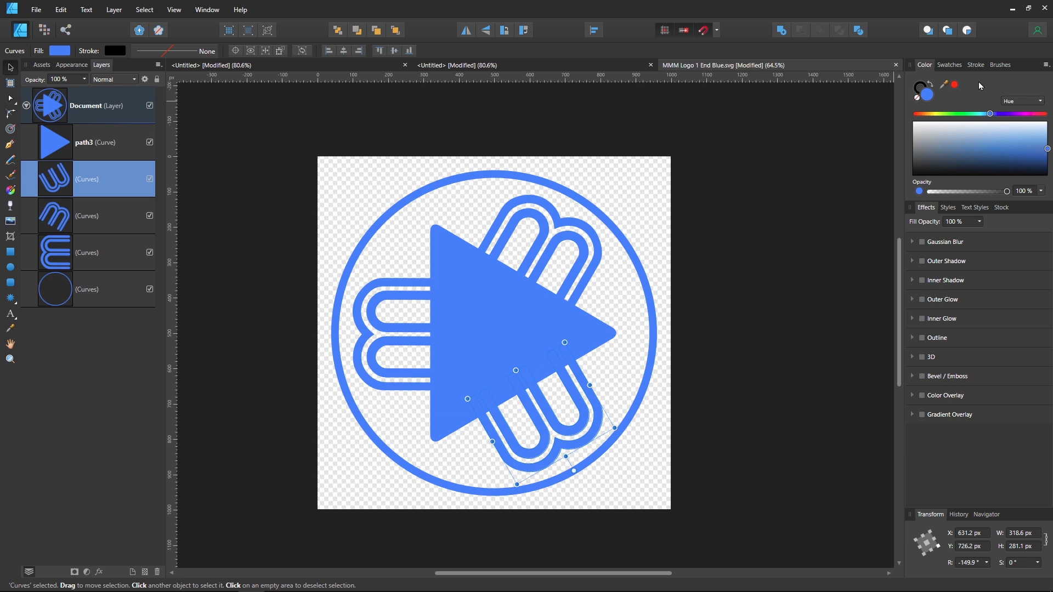
# Remove the black stroke from each of the logo's three M curves by setting it to none
pyautogui.click(976, 64)
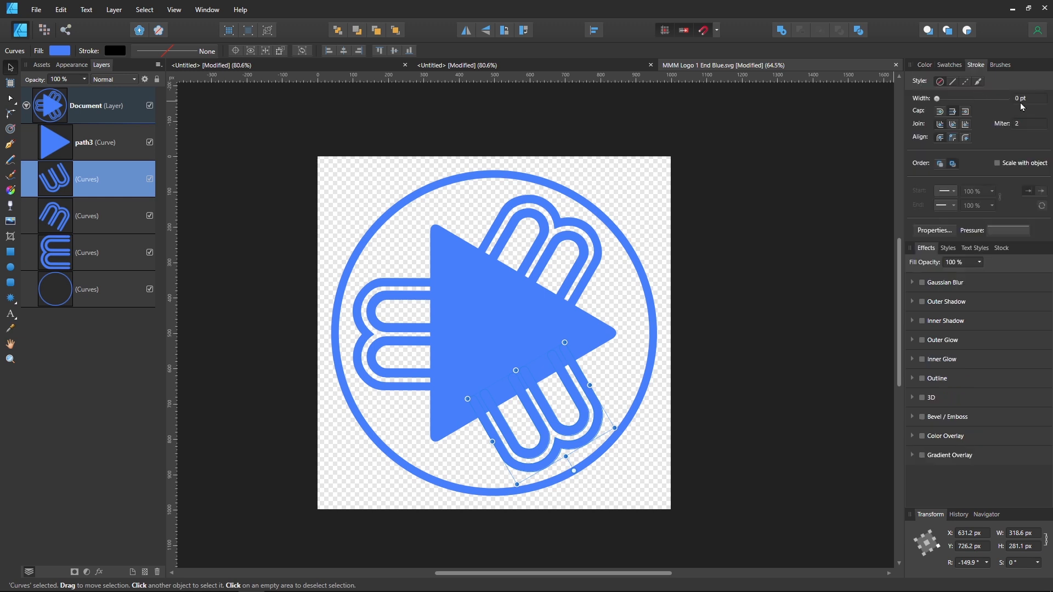
pyautogui.click(926, 65)
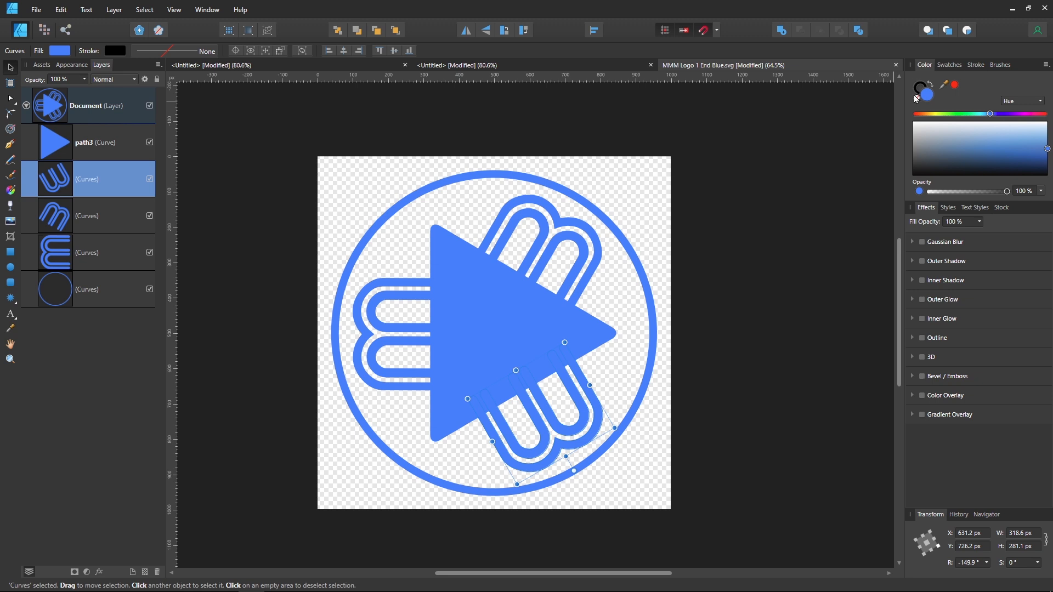
pyautogui.click(916, 94)
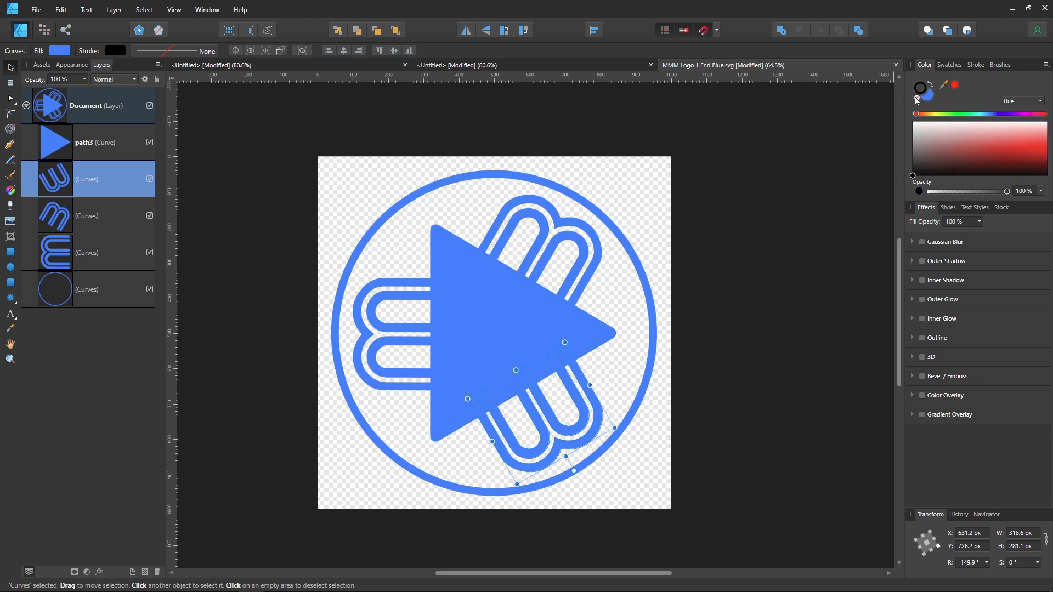
pyautogui.click(917, 99)
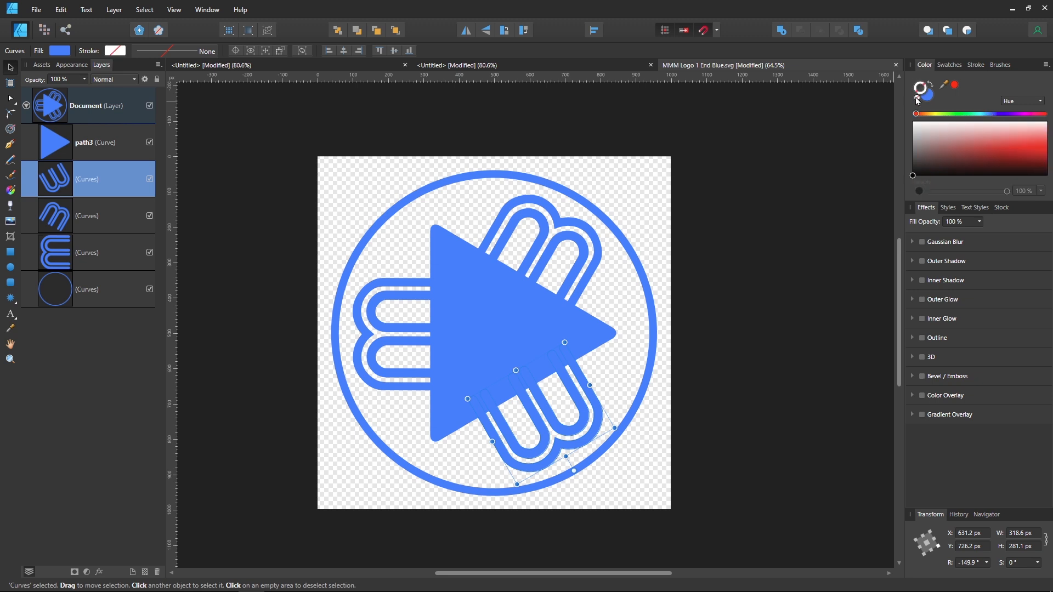
pyautogui.click(98, 215)
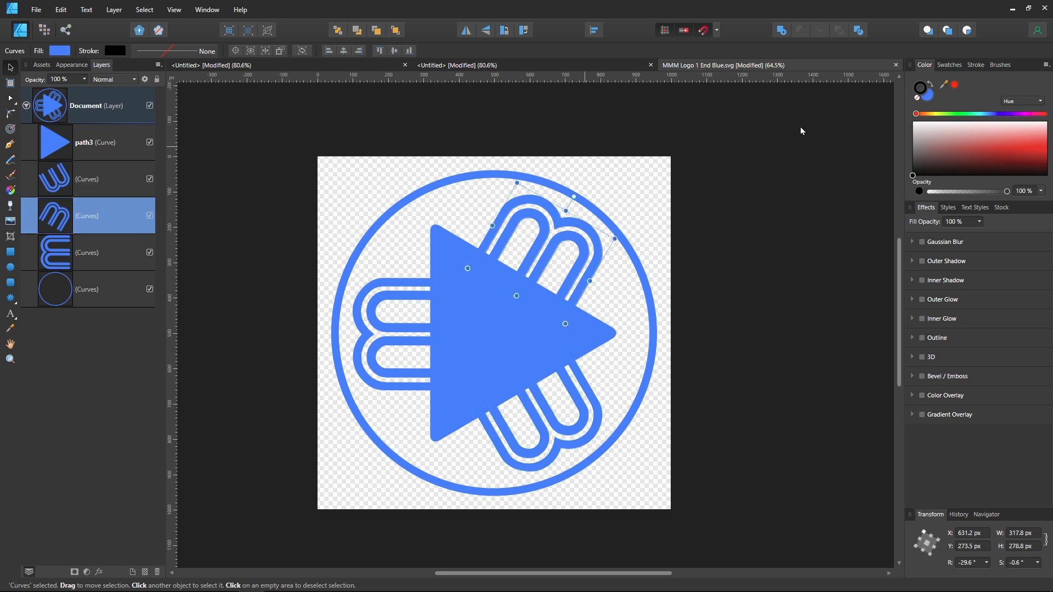
pyautogui.click(917, 98)
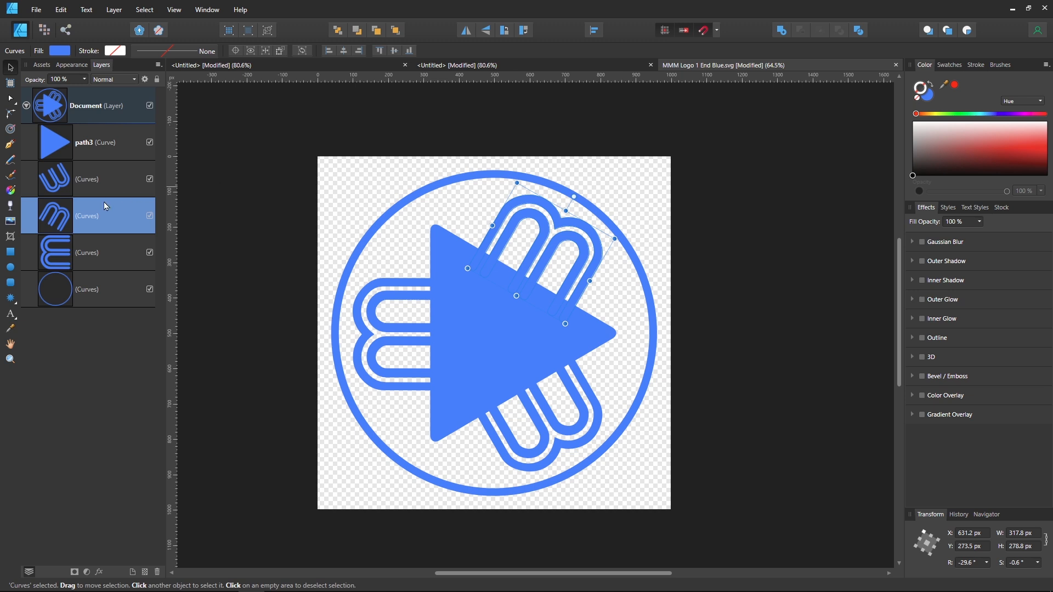
pyautogui.click(87, 253)
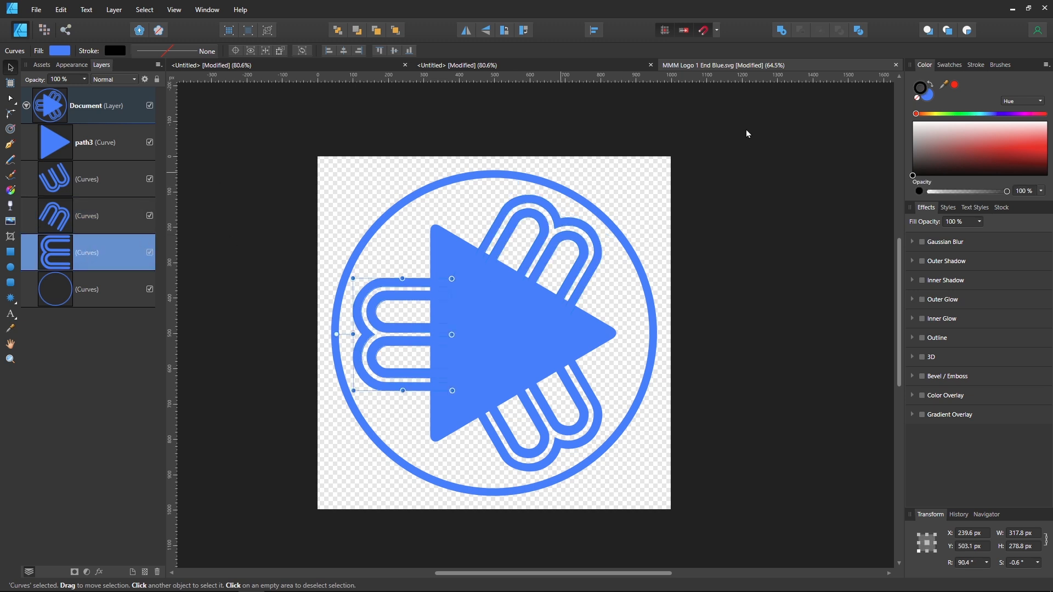
pyautogui.click(916, 99)
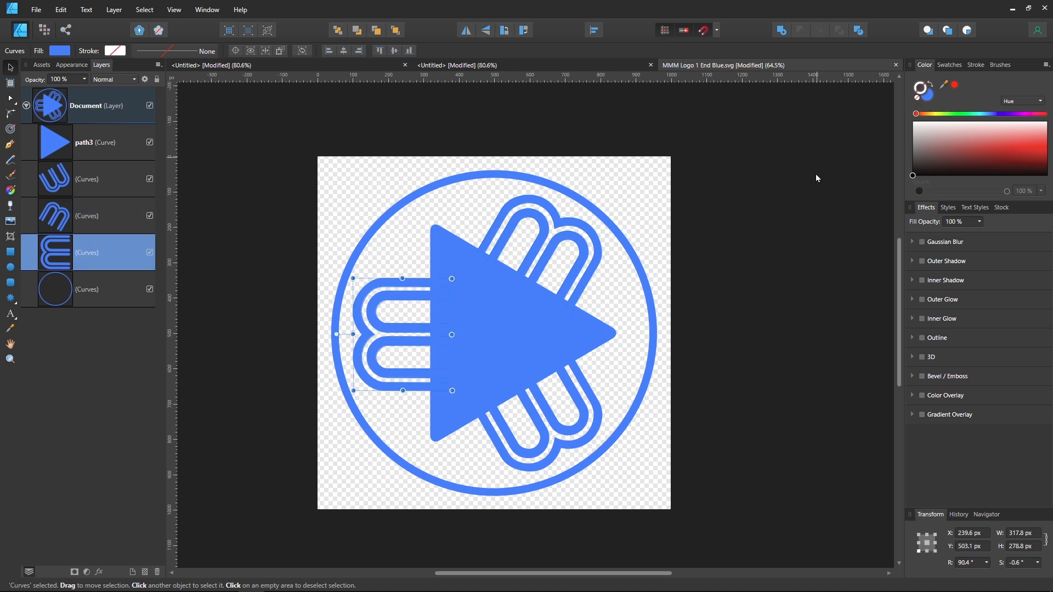
# Check the fill and stroke of the triangle, the three M curves and the outer circle one by one
pyautogui.click(928, 97)
pyautogui.click(94, 220)
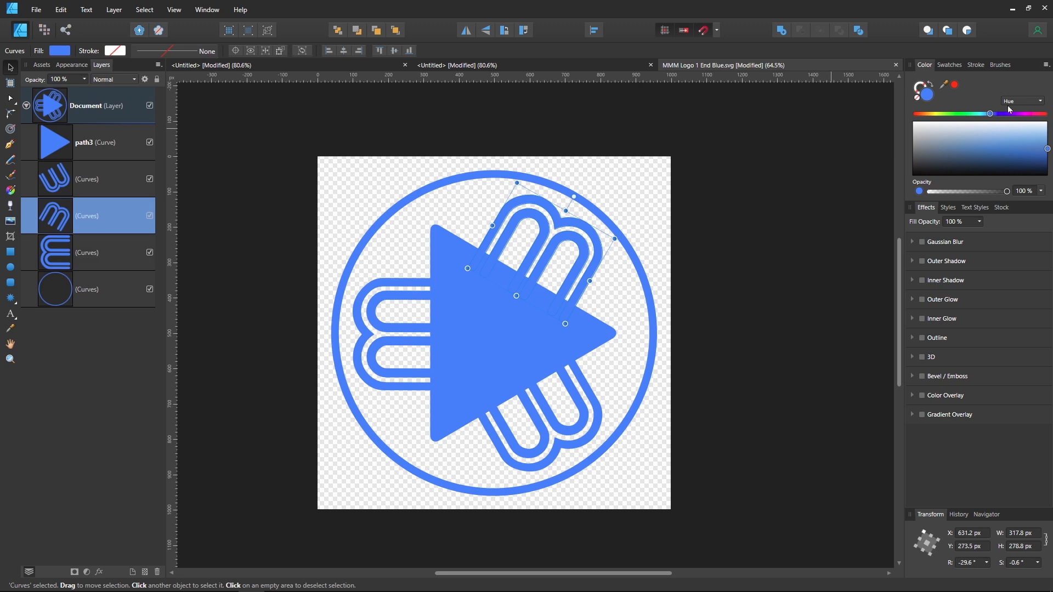
pyautogui.click(99, 186)
pyautogui.click(115, 139)
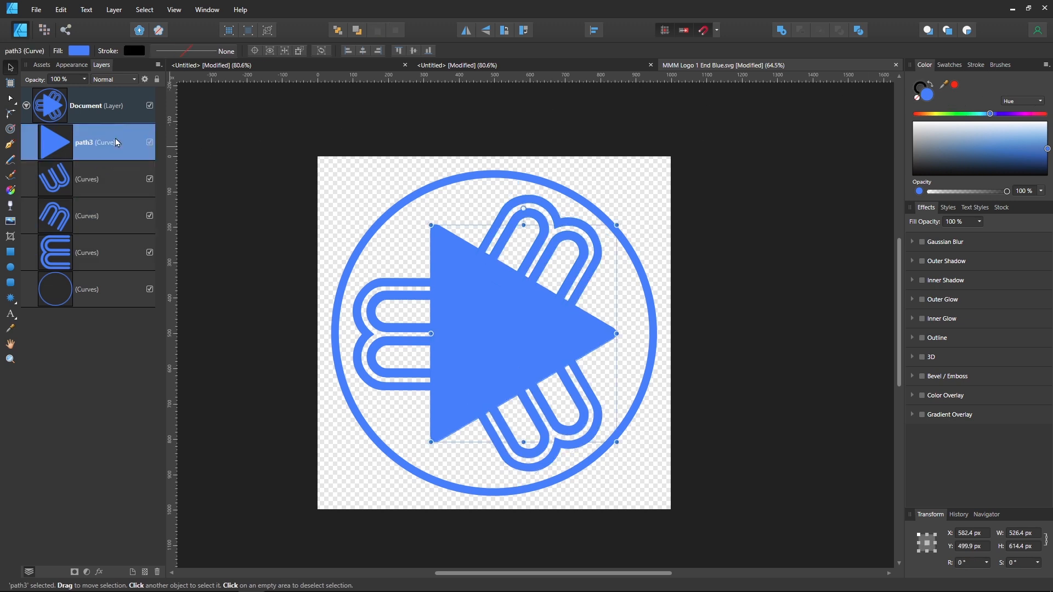
pyautogui.click(104, 178)
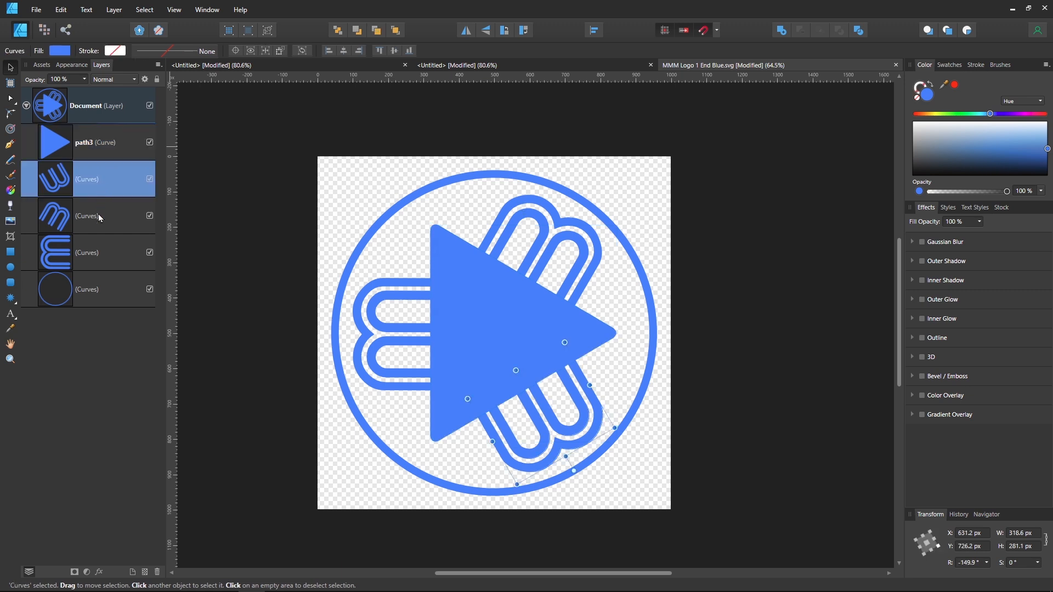
pyautogui.click(99, 217)
pyautogui.click(103, 247)
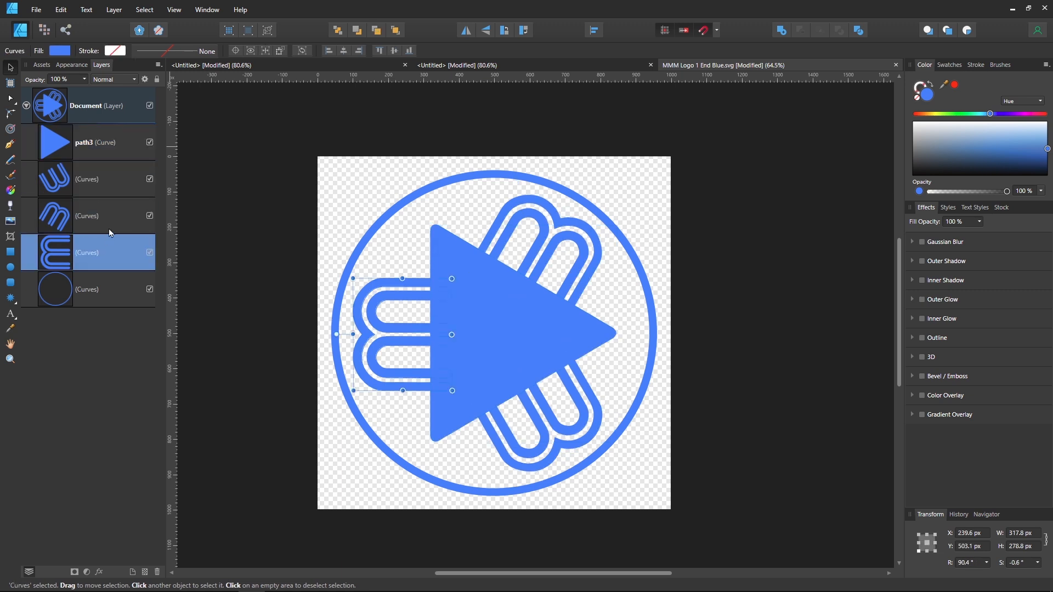
pyautogui.click(104, 295)
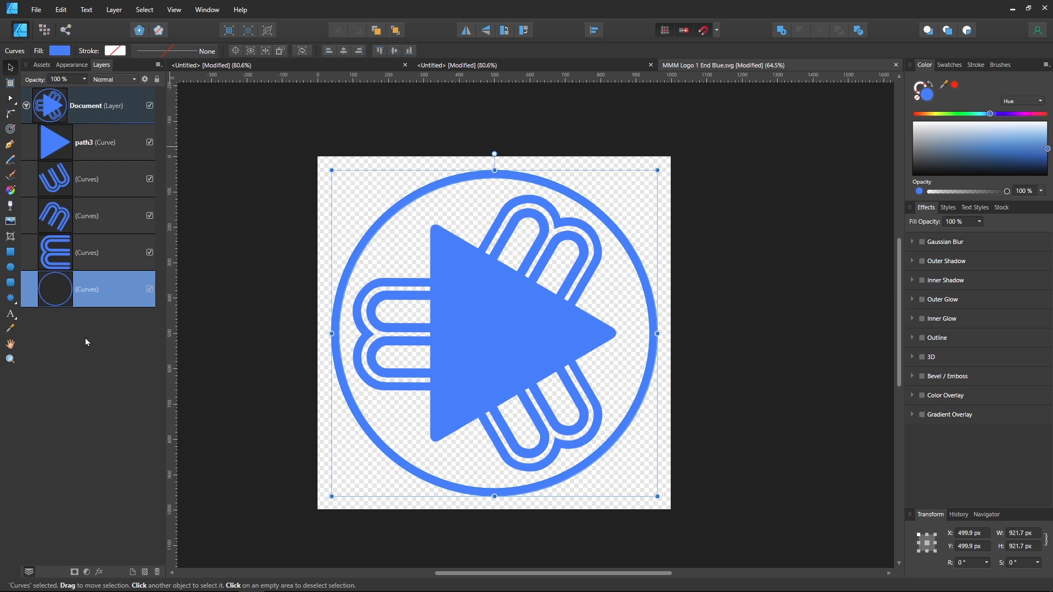
# Combine the triangle, the three M curves and the outer circle into one shape with the Add geometry operation
pyautogui.click(105, 139)
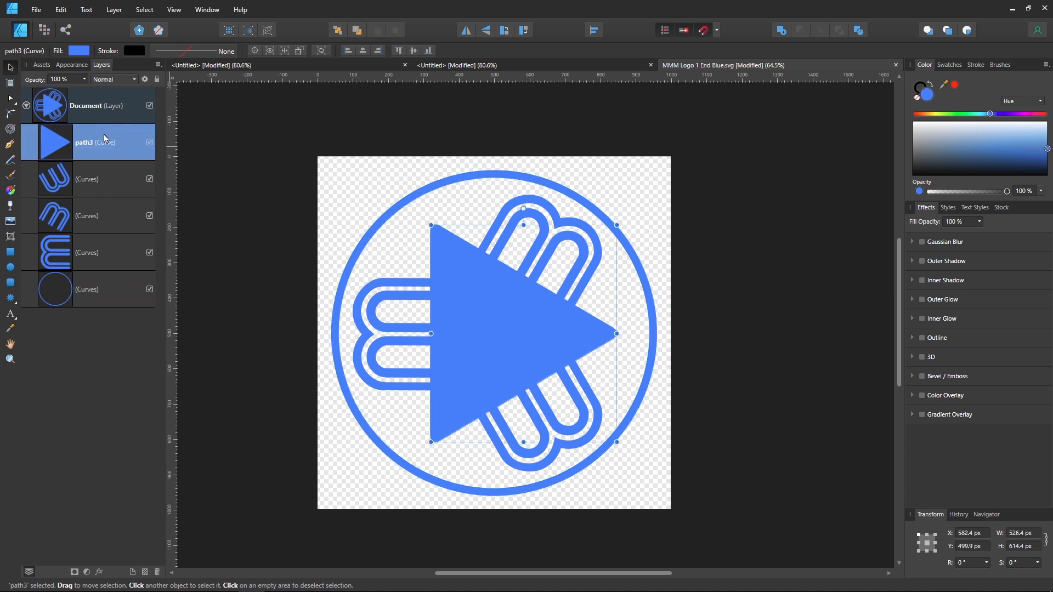
pyautogui.keyDown('shift'); pyautogui.click(101, 286); pyautogui.keyUp('shift')
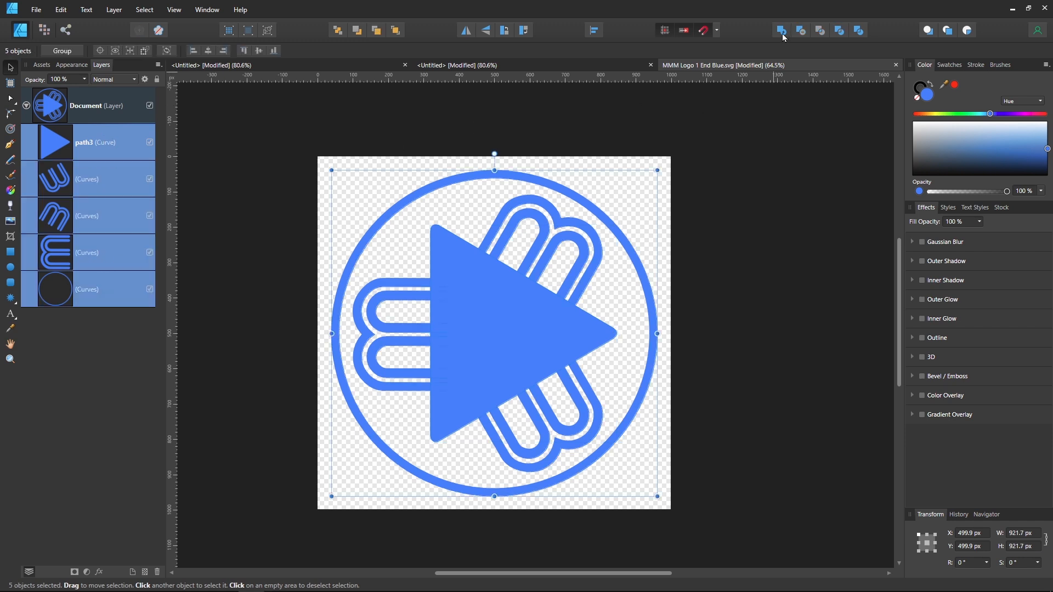
pyautogui.click(113, 9)
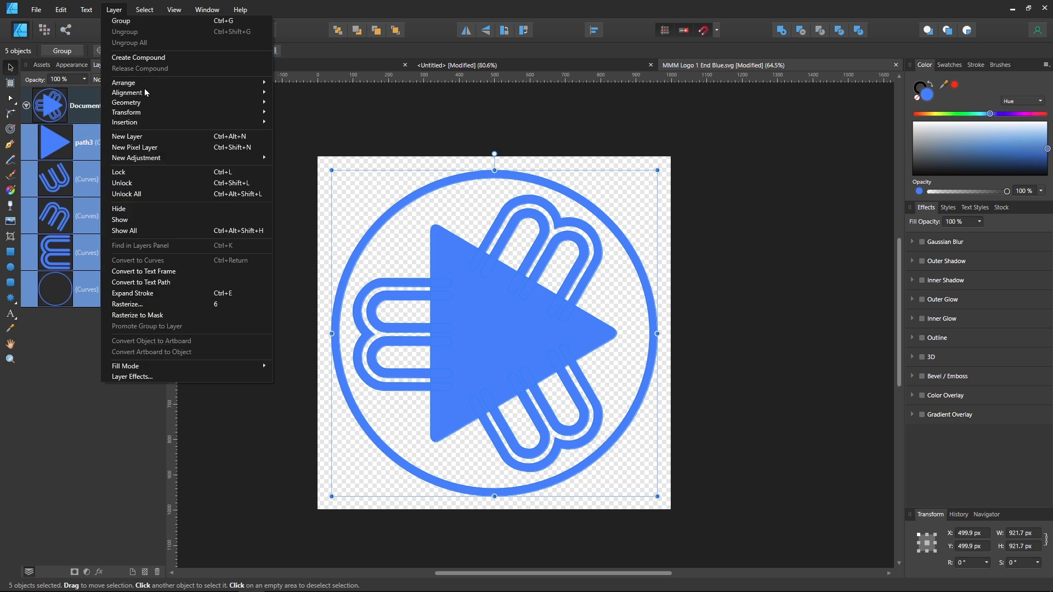
pyautogui.moveTo(163, 104)
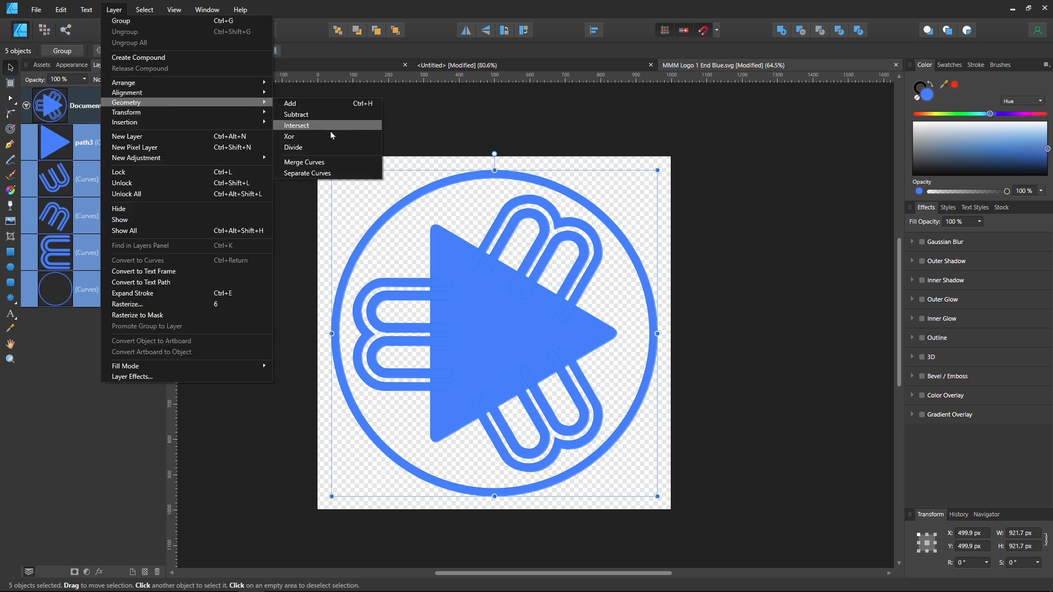
pyautogui.click(308, 106)
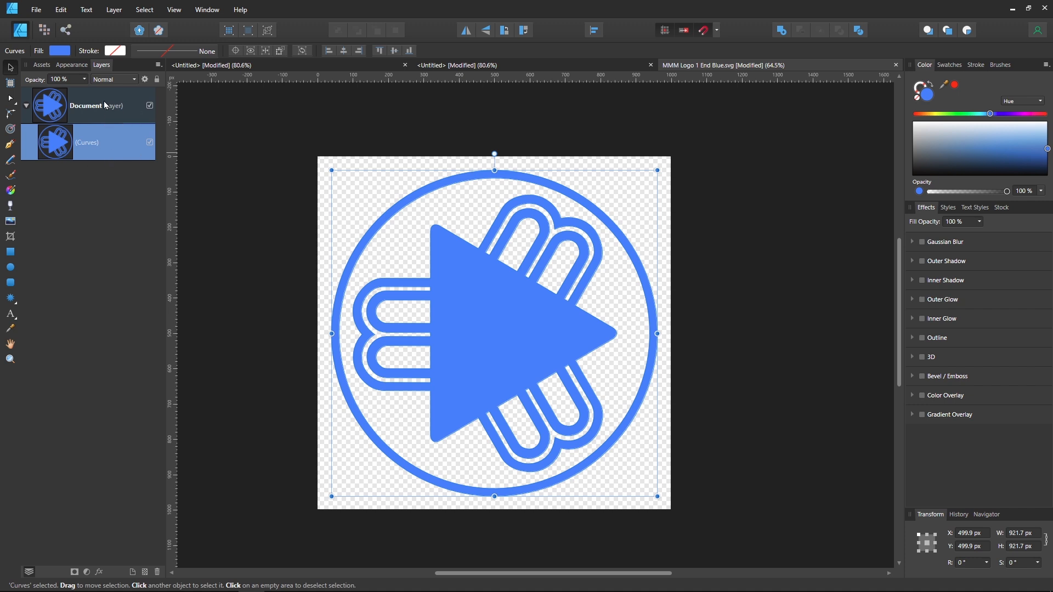
# Move the combined logo curve out of the Document layer and delete the emptied layer
pyautogui.click(110, 146)
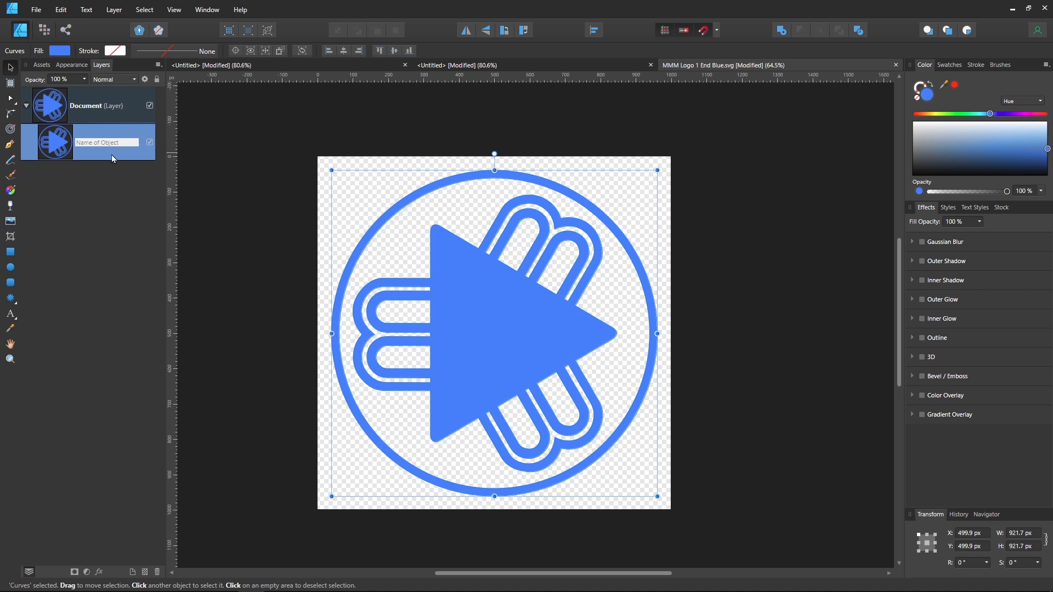
pyautogui.click(112, 155)
pyautogui.moveTo(117, 157); pyautogui.dragTo(74, 177)
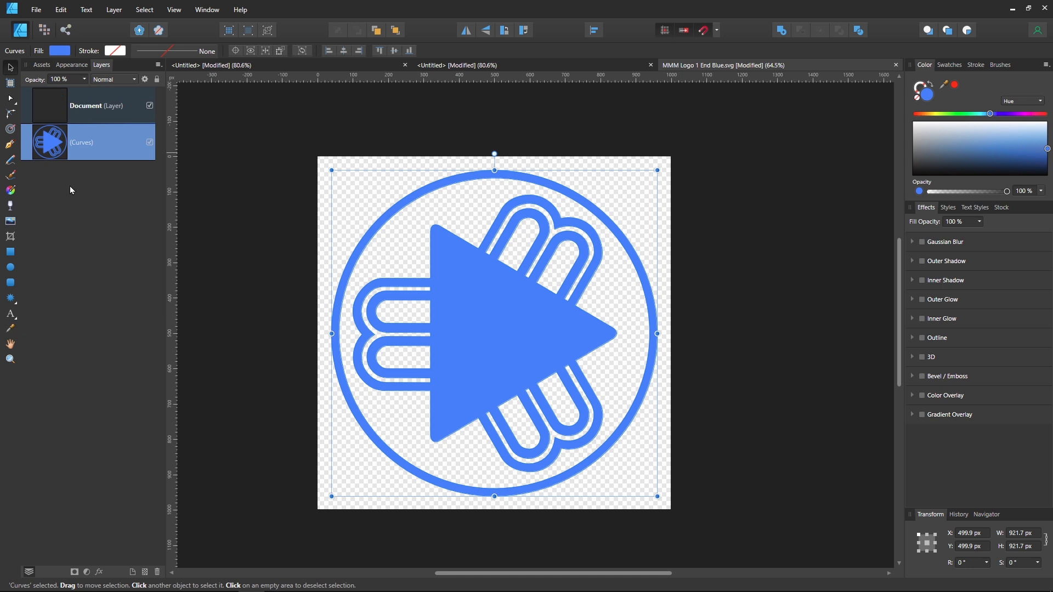
pyautogui.click(100, 118)
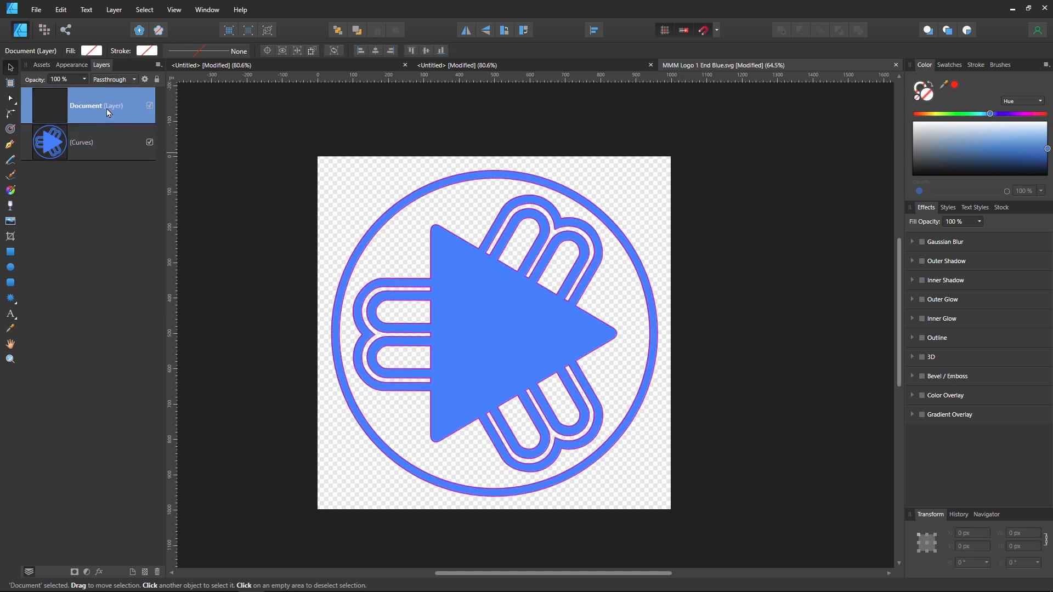
pyautogui.click(157, 572)
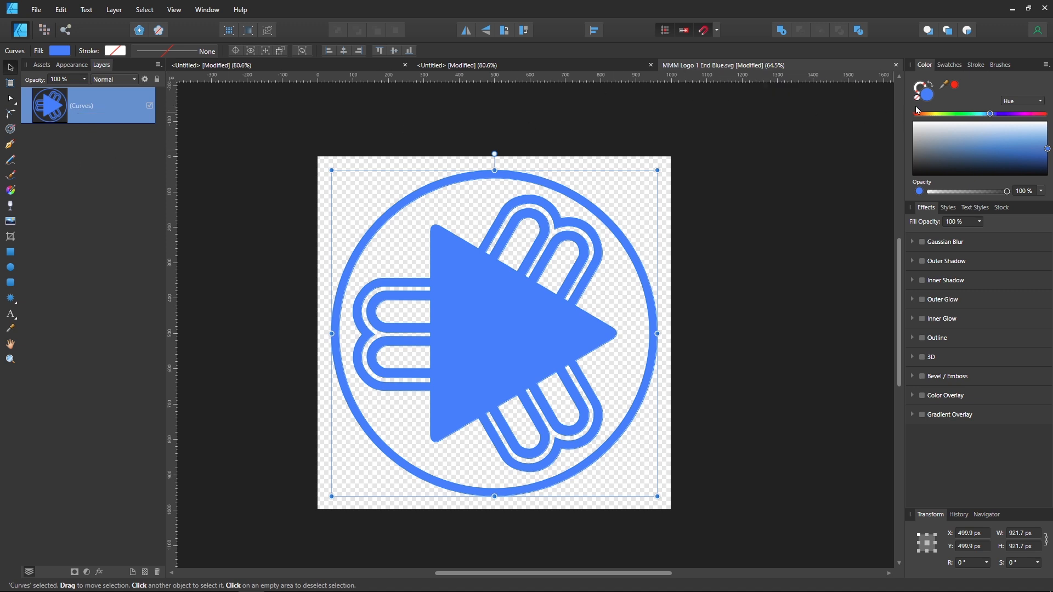
# Review the single curve objects in the Merry Christmas and starburst documents, leaving the starburst deselected
pyautogui.click(517, 65)
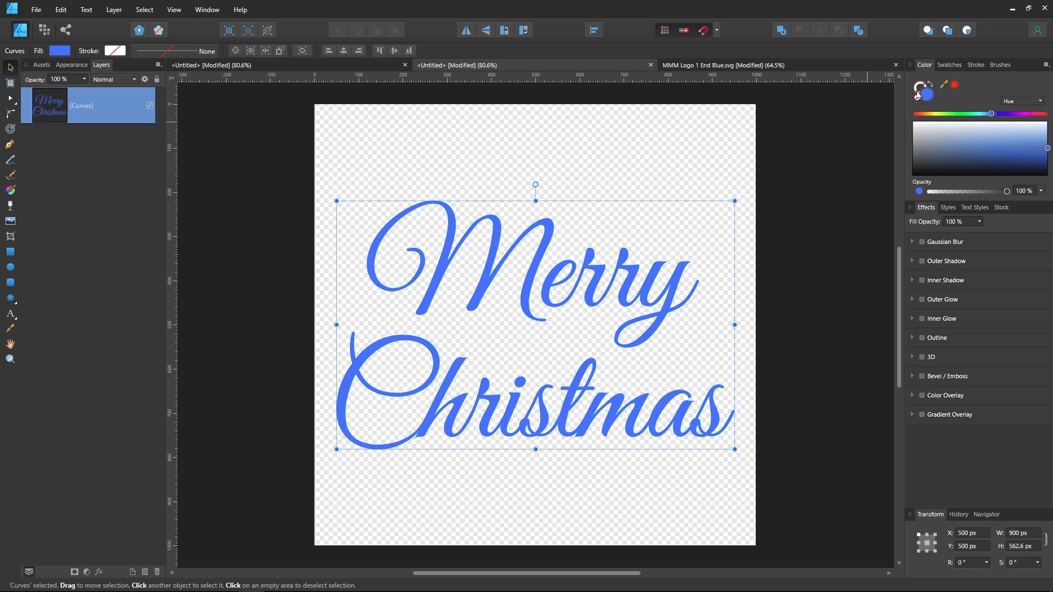
pyautogui.click(302, 66)
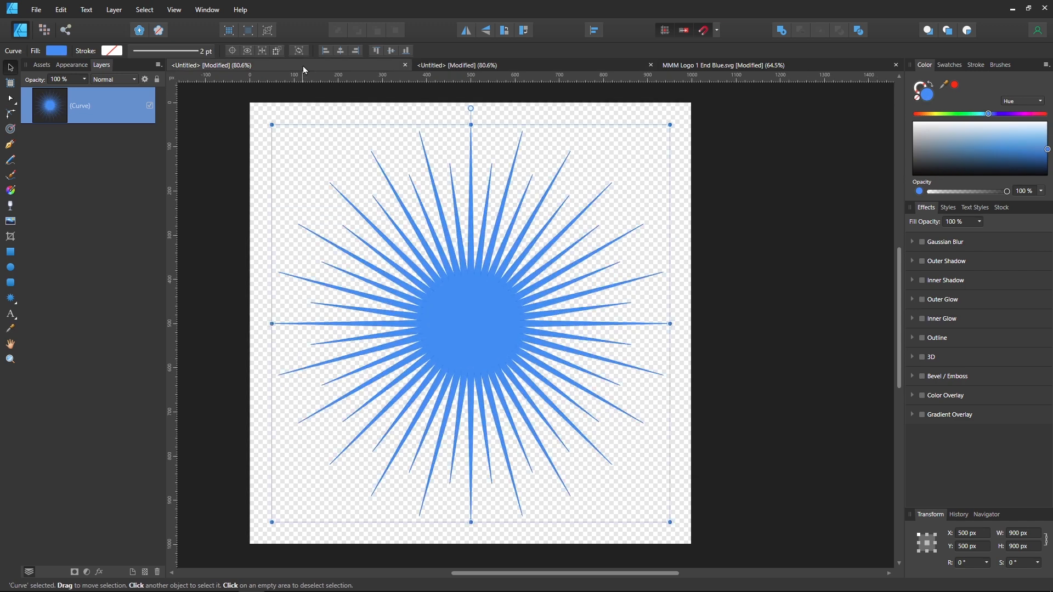
pyautogui.click(209, 205)
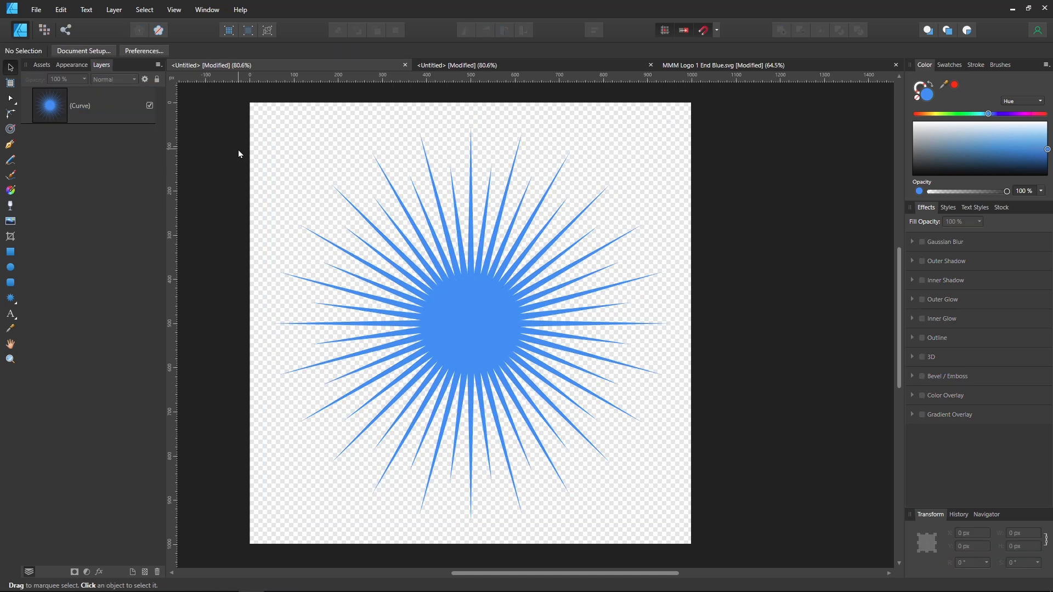
# Export the Merry Christmas curves as SVG with the SVG (for export) preset and the area set to Selection Only
pyautogui.click(494, 70)
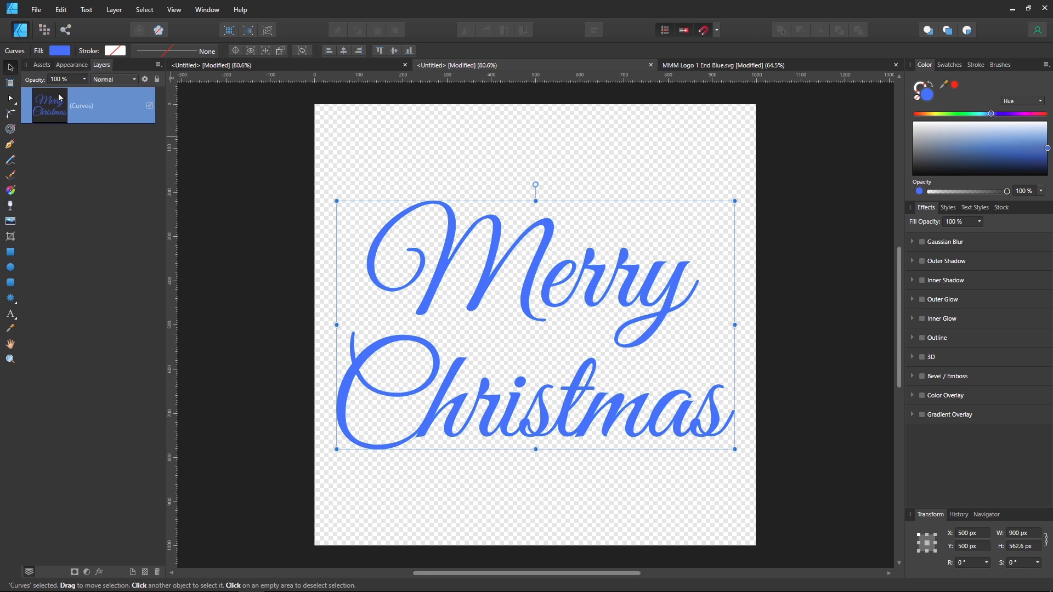
pyautogui.click(37, 10)
pyautogui.click(71, 200)
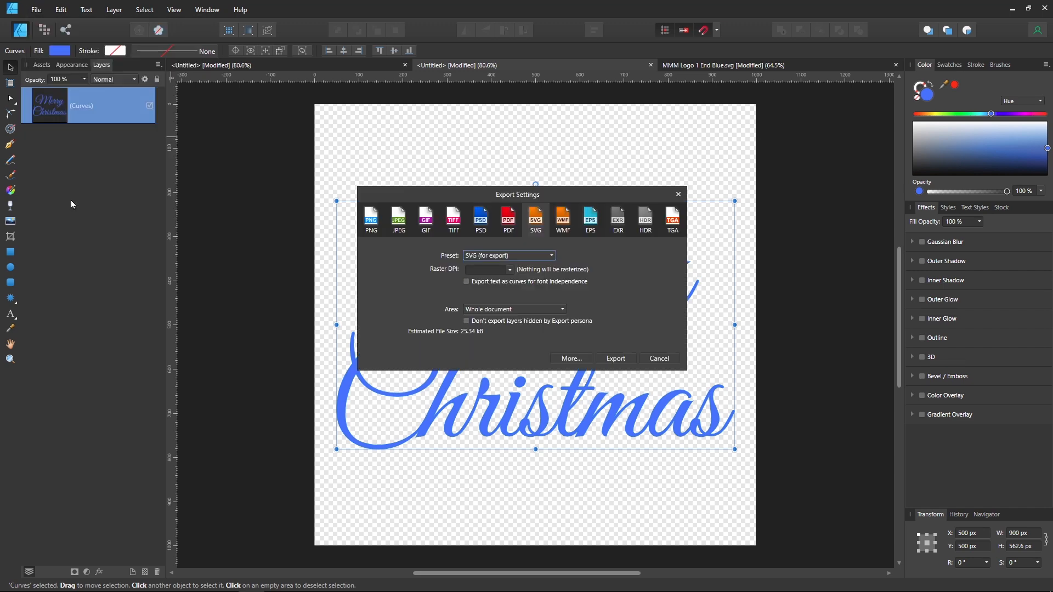
pyautogui.click(512, 309)
pyautogui.click(499, 346)
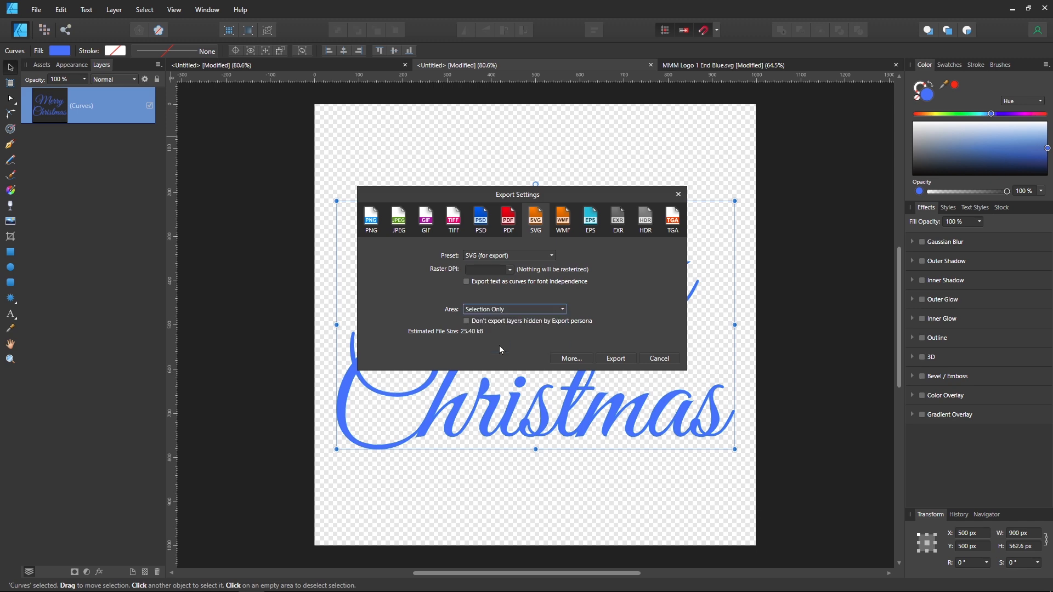
pyautogui.click(611, 359)
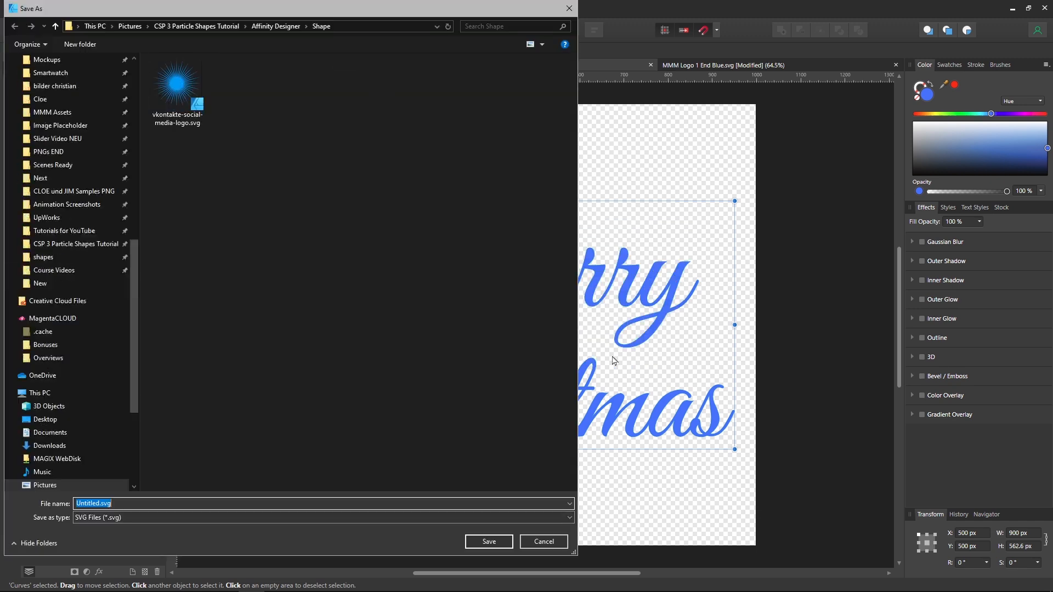
# Save the export as windows-social-media-logo.svg in the Merry Christmas folder under CSP 3 Particle Shapes Tutorial > Affinity Designer
pyautogui.click(205, 26)
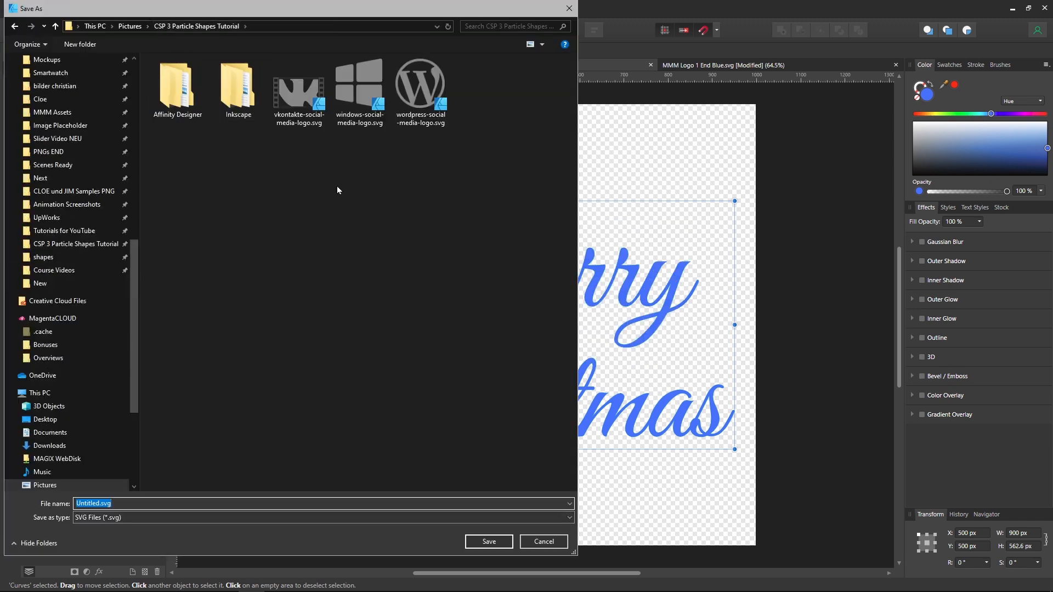
pyautogui.click(360, 121)
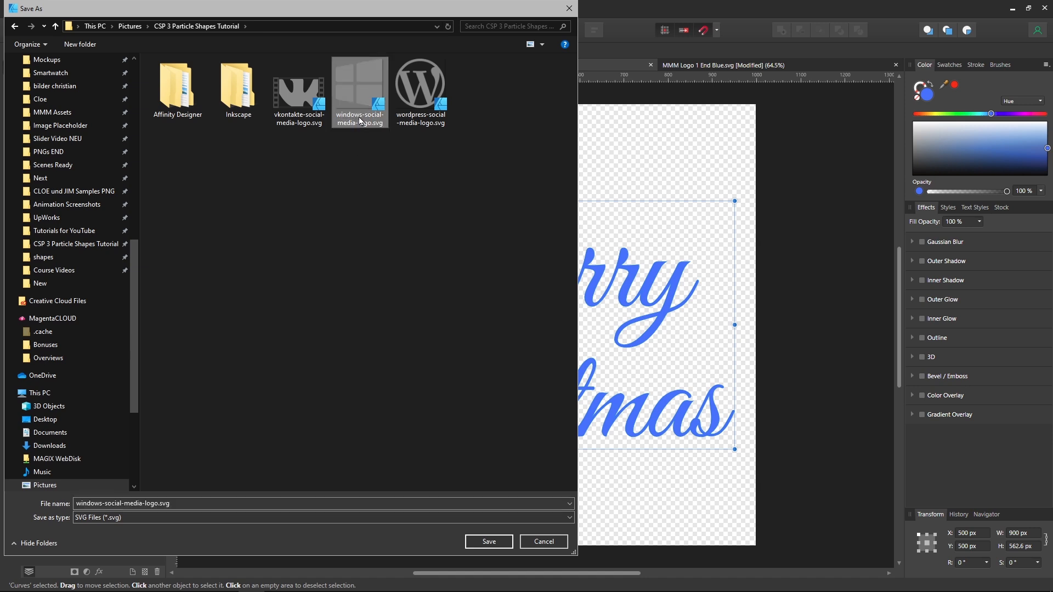
pyautogui.doubleClick(175, 101)
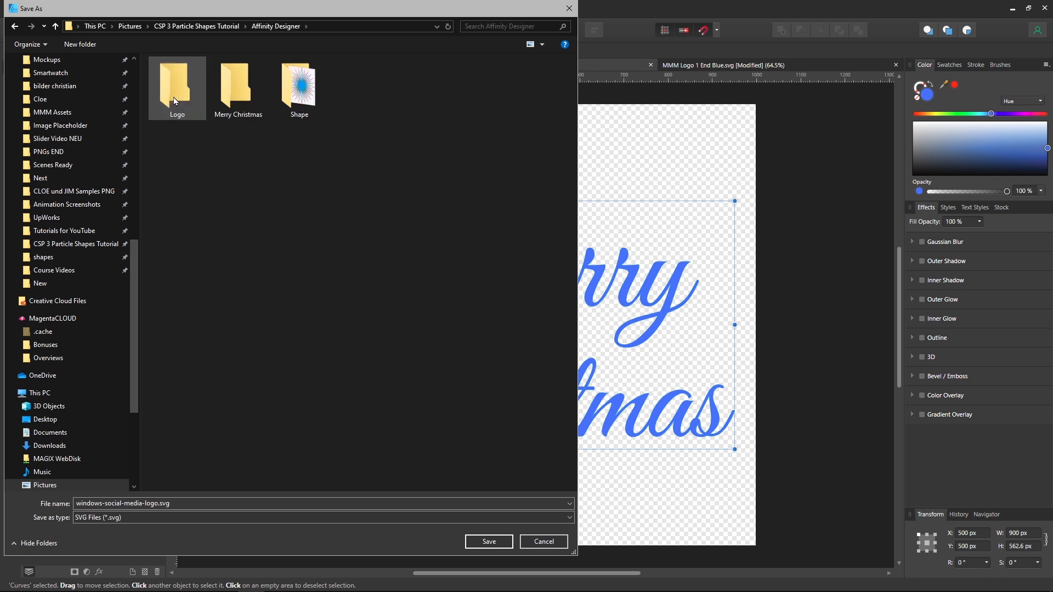
pyautogui.doubleClick(242, 92)
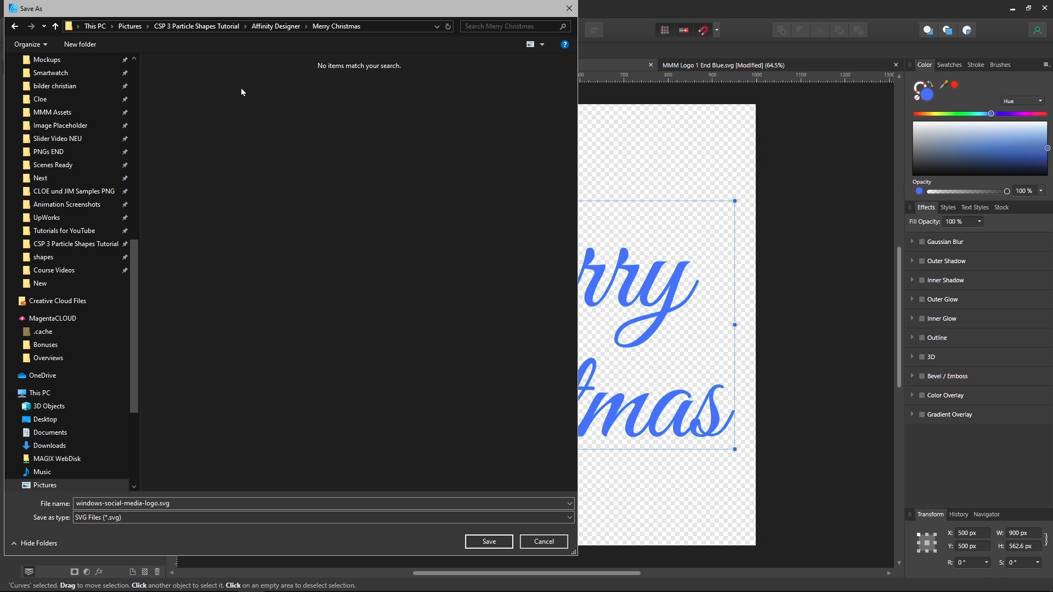
pyautogui.click(483, 543)
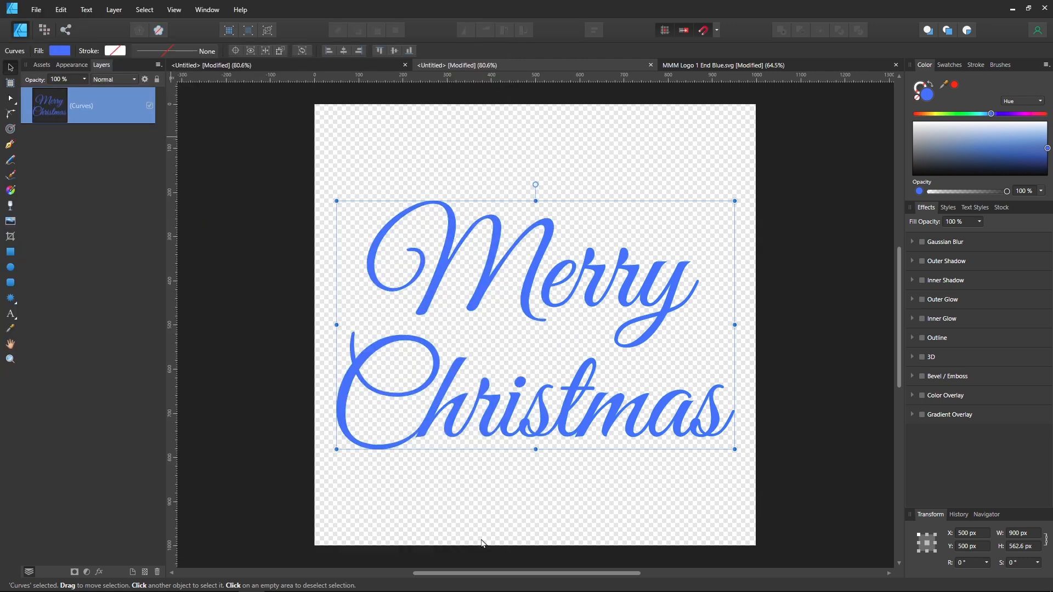
# Export the selected curves of the MMM logo document as SVG with the SVG (for export) preset and the area set to Selection Only
pyautogui.click(739, 65)
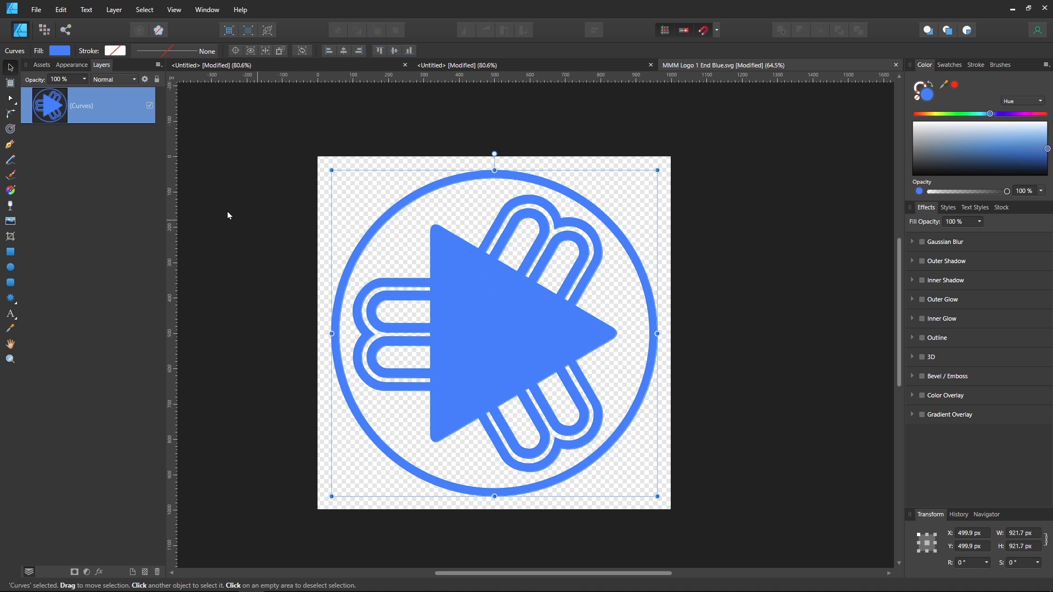
pyautogui.click(35, 11)
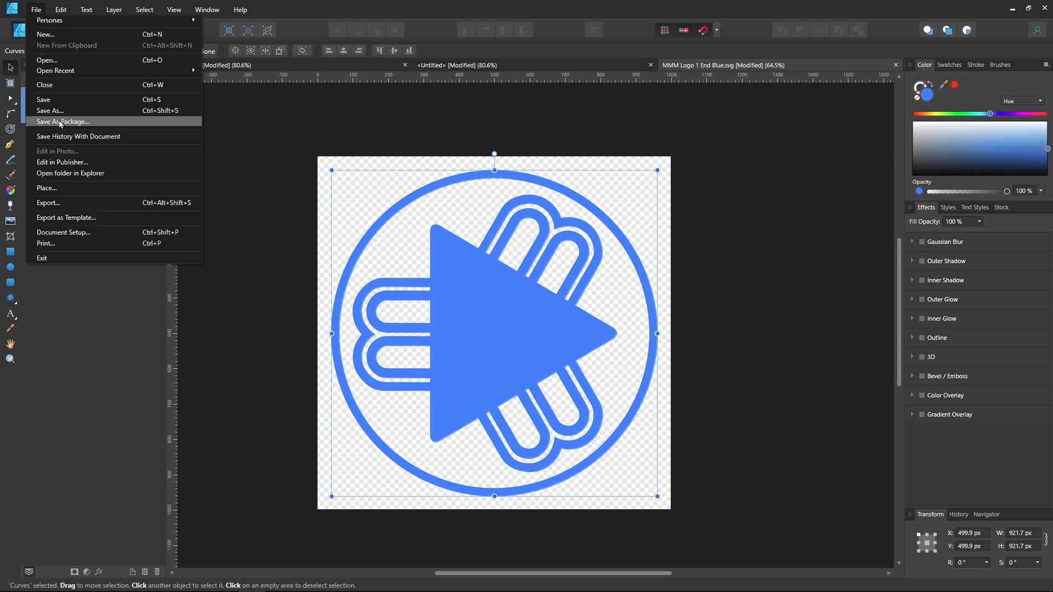
pyautogui.click(71, 201)
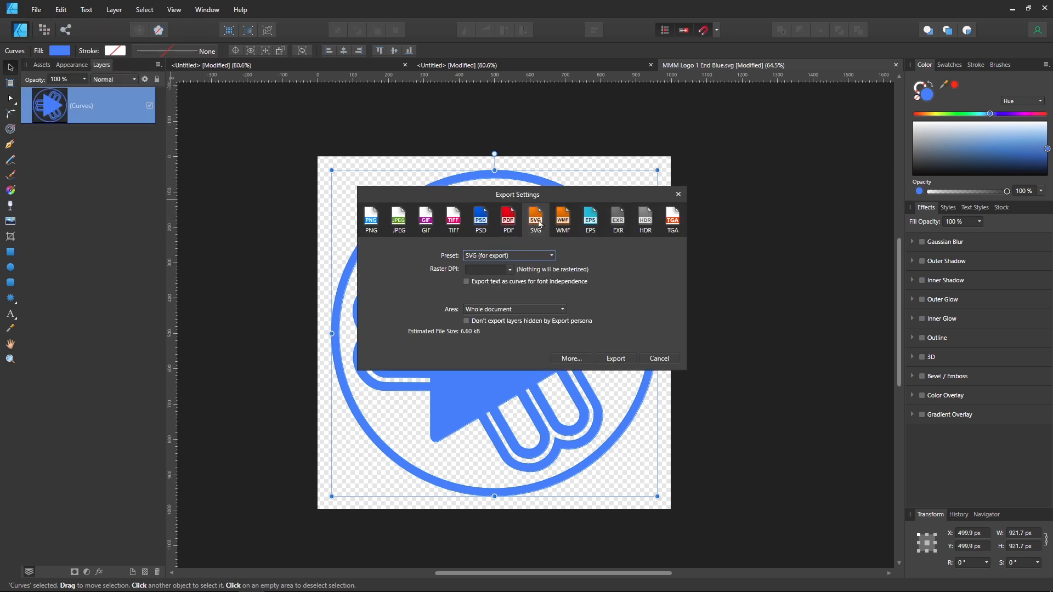
pyautogui.click(513, 314)
pyautogui.click(504, 350)
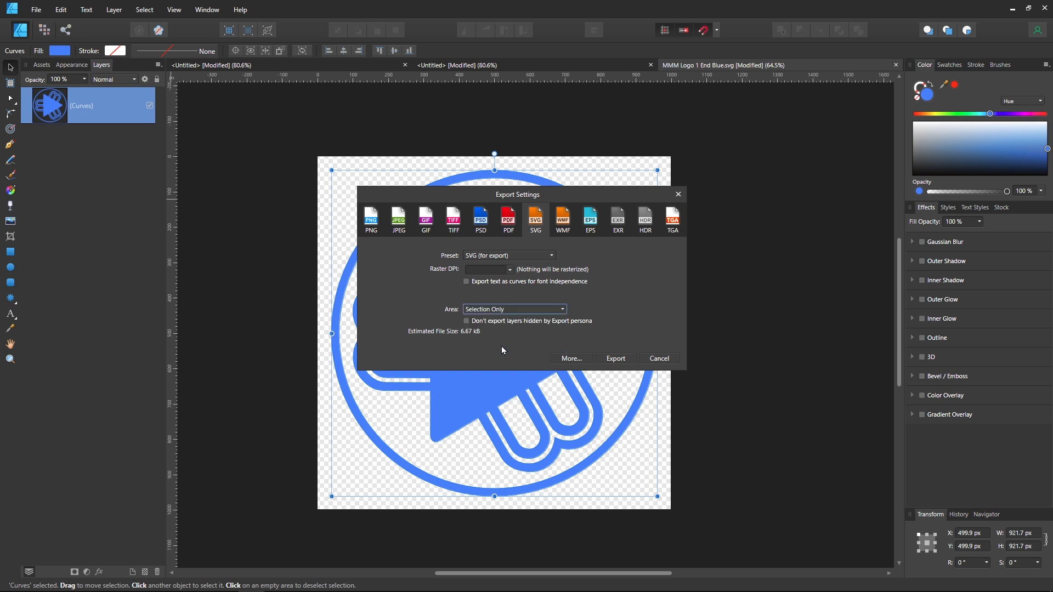
pyautogui.click(615, 360)
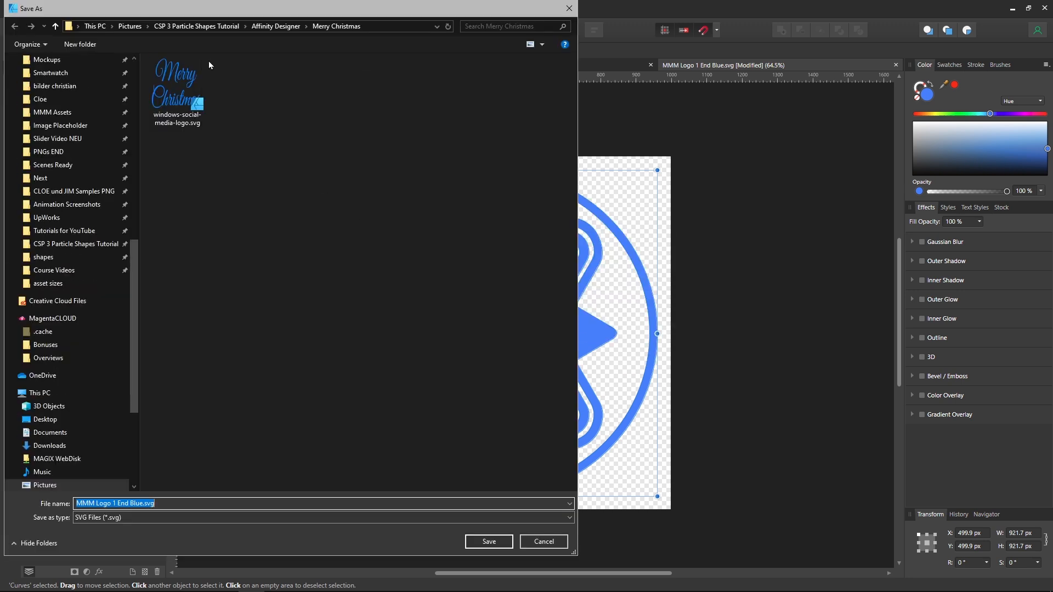
# Save the export as wordpress-social-media-logo.svg in the Logo folder under CSP 3 Particle Shapes Tutorial > Affinity Designer, then deselect the logo
pyautogui.click(198, 26)
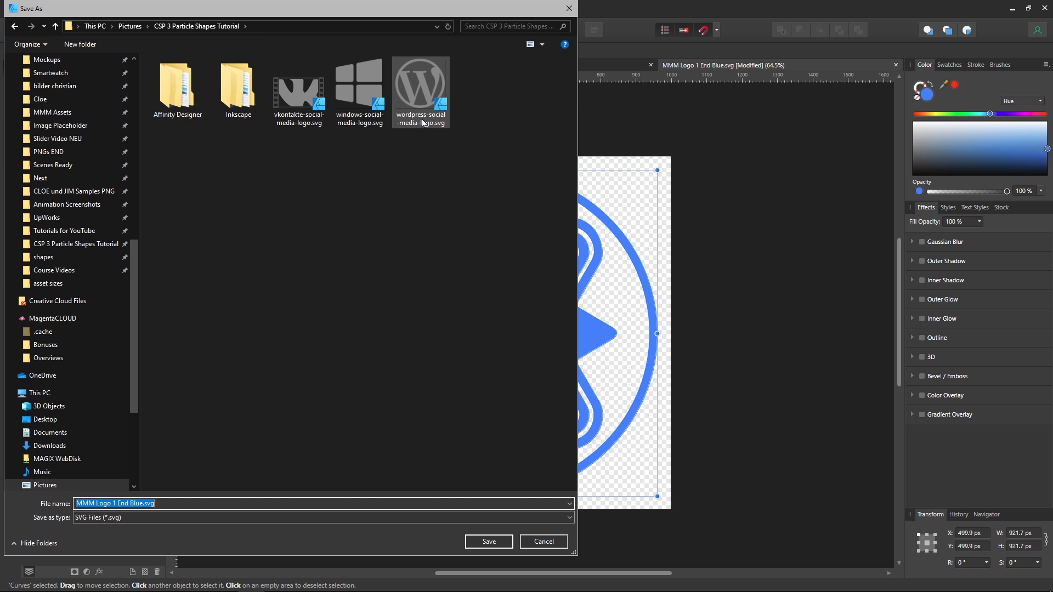
pyautogui.click(422, 121)
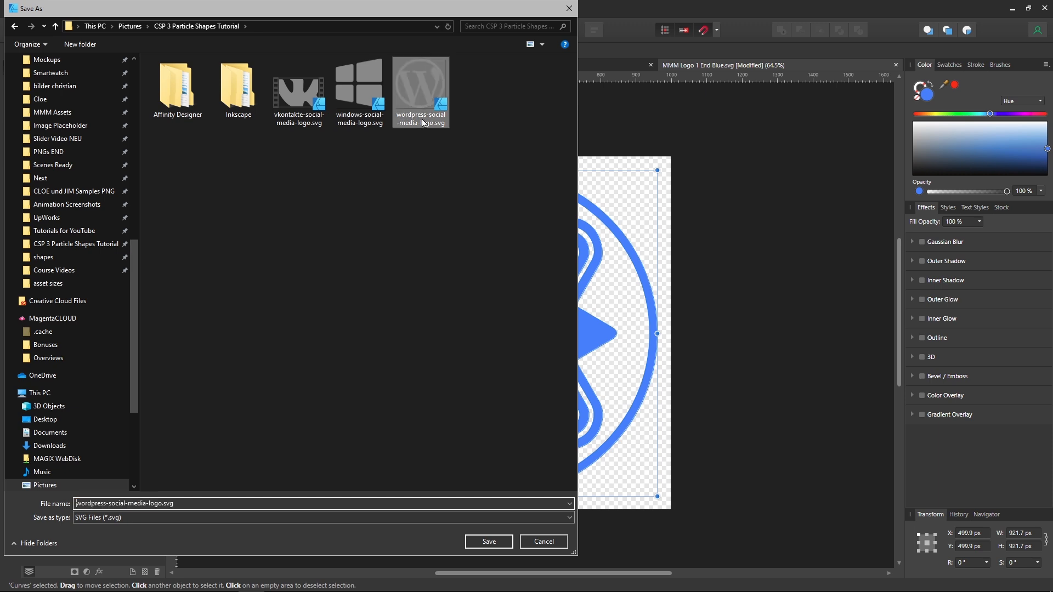
pyautogui.doubleClick(181, 94)
pyautogui.click(179, 90)
pyautogui.doubleClick(179, 89)
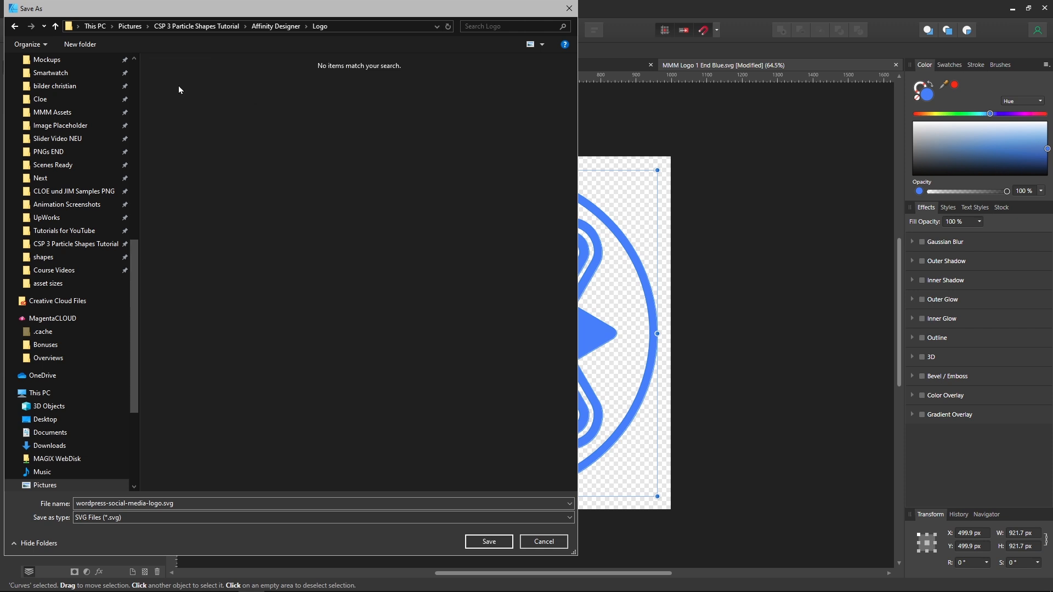
pyautogui.click(483, 542)
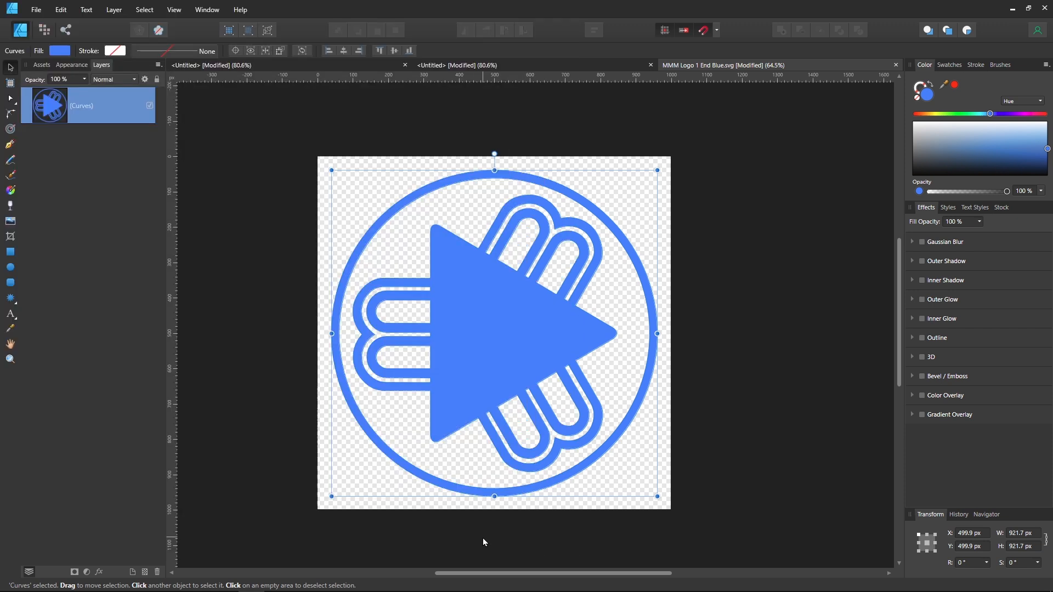
pyautogui.click(284, 467)
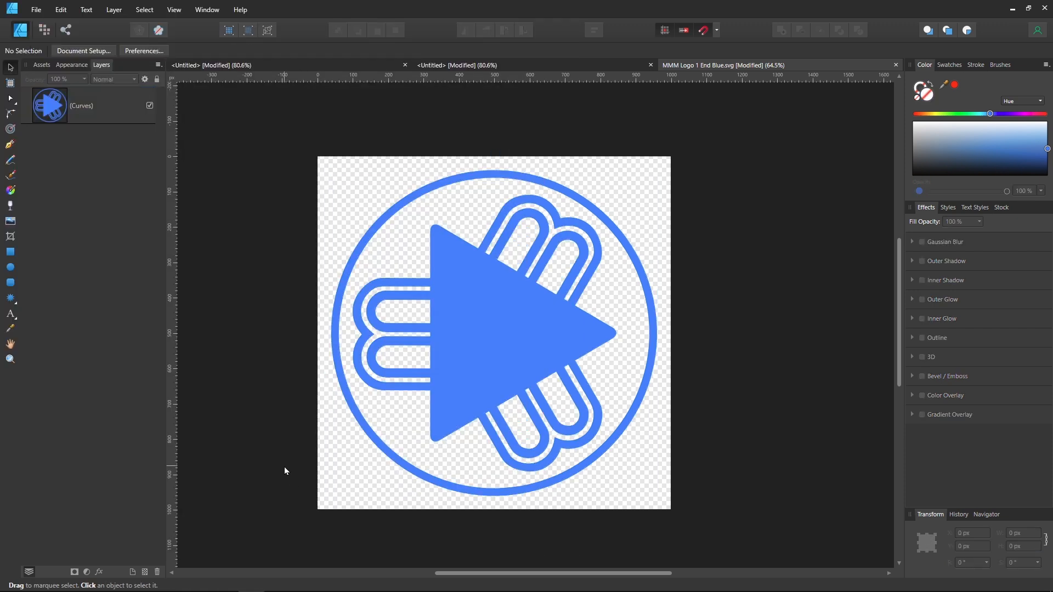
# Switch to CreateStudio and exit it, discarding any unsaved work
pyautogui.moveTo(762, 589)
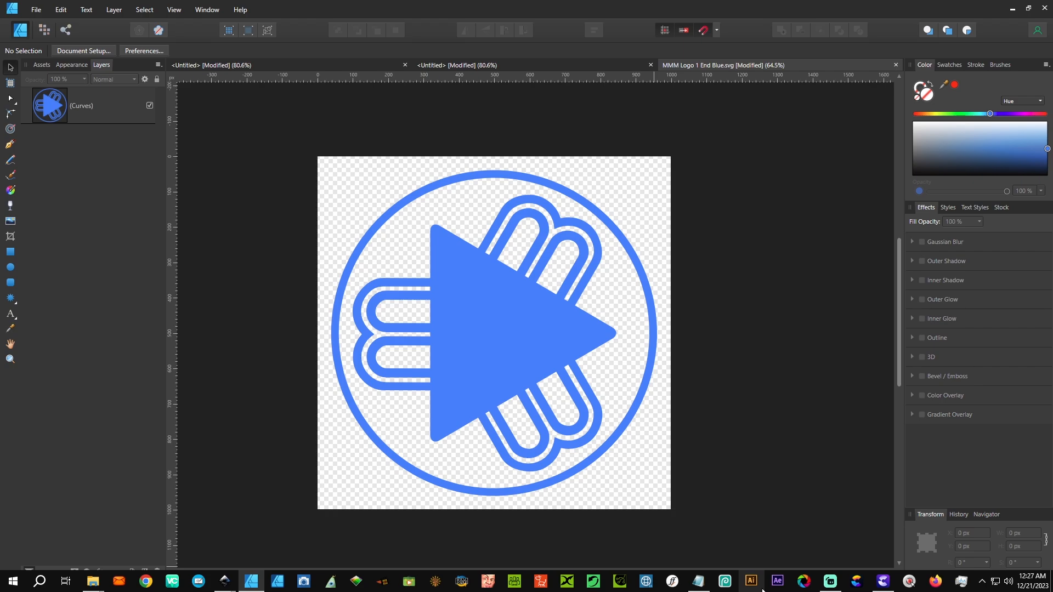
pyautogui.click(884, 581)
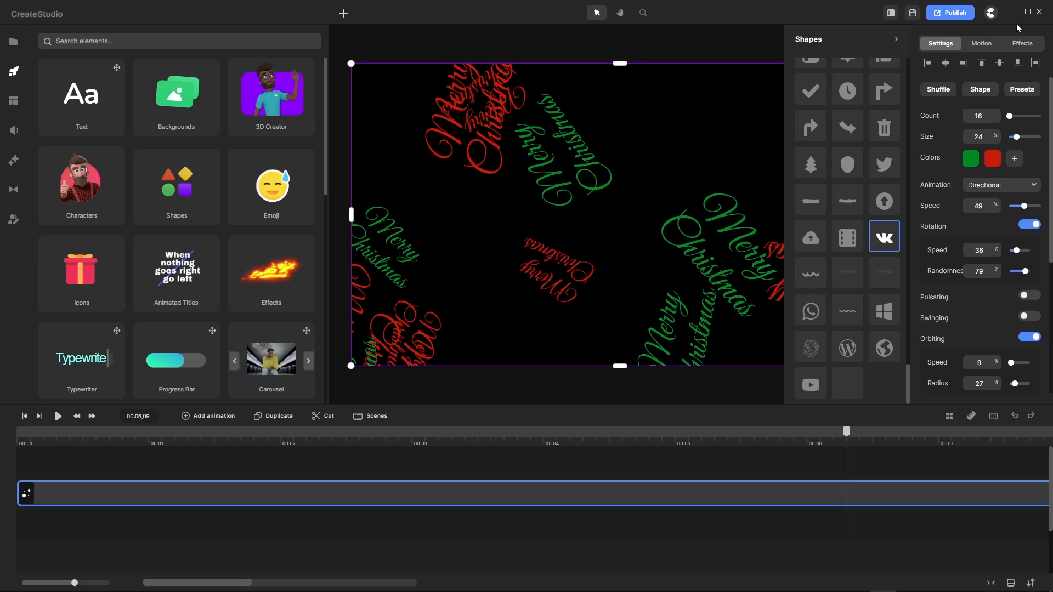
pyautogui.click(1040, 12)
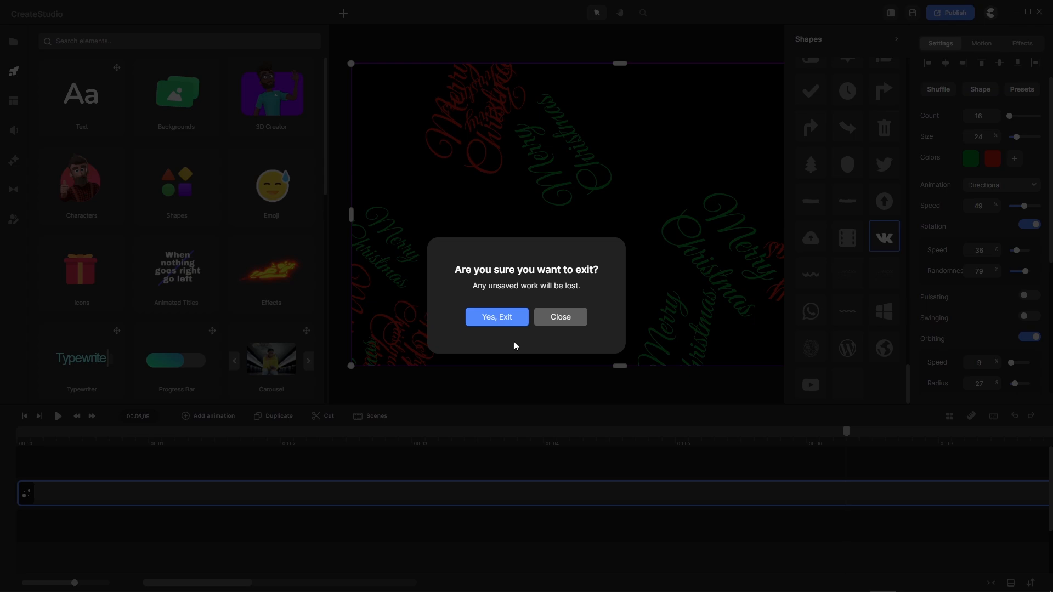
pyautogui.click(496, 320)
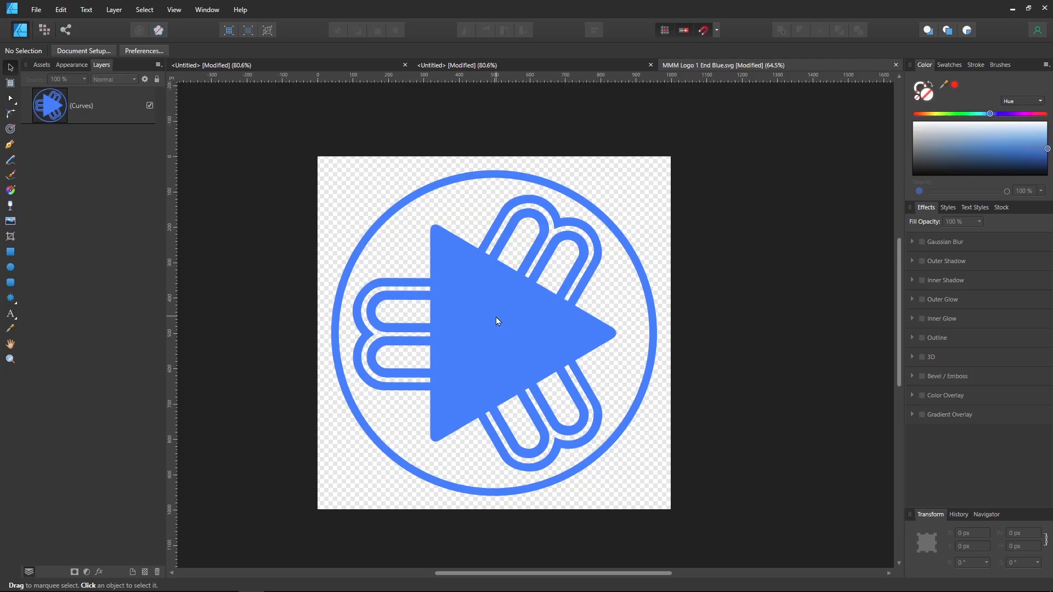
# In File Explorer, copy the starburst file vkontakte-social-media-logo.svg from the tutorial's Affinity Designer > Shape folder
pyautogui.moveTo(69, 579)
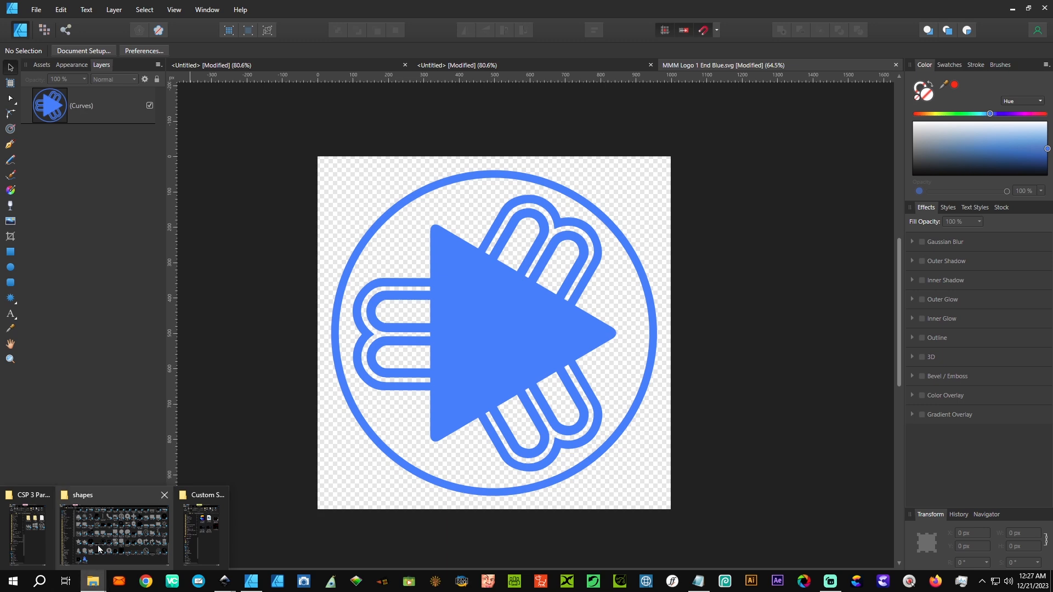
pyautogui.click(102, 547)
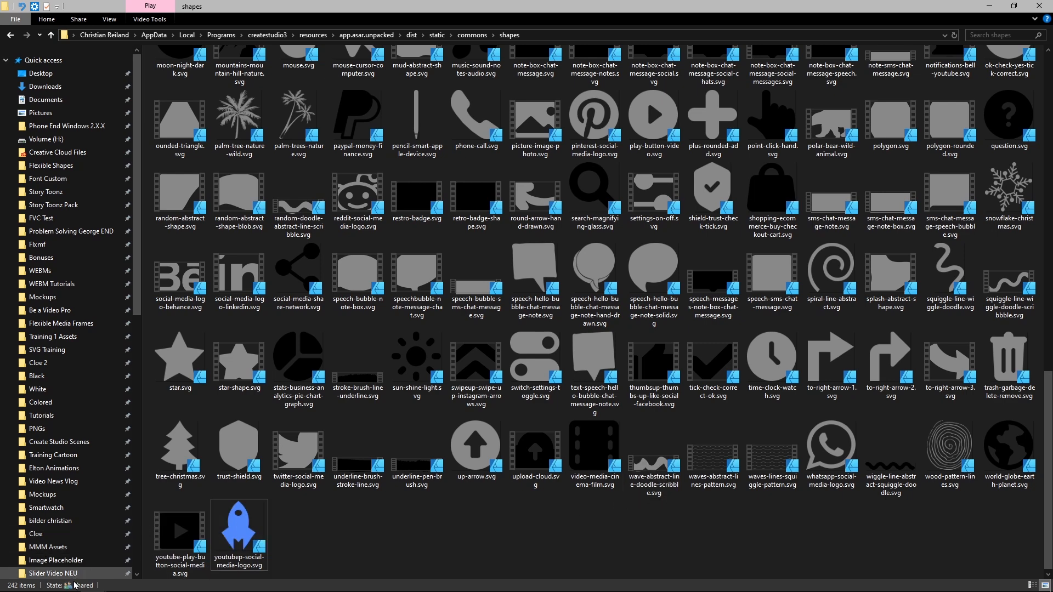
pyautogui.moveTo(90, 587)
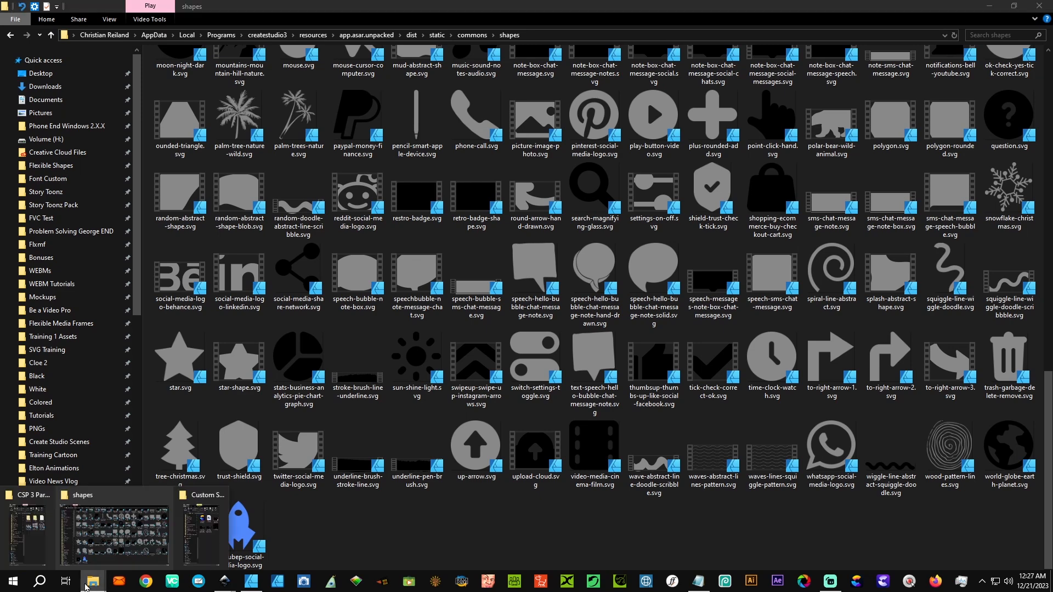
pyautogui.click(30, 526)
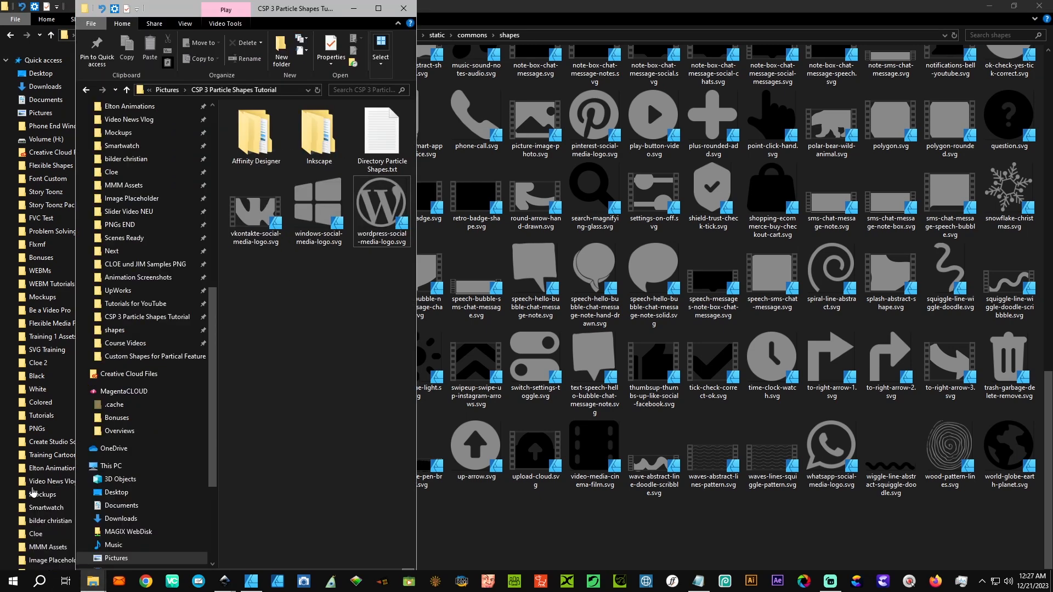
pyautogui.doubleClick(255, 137)
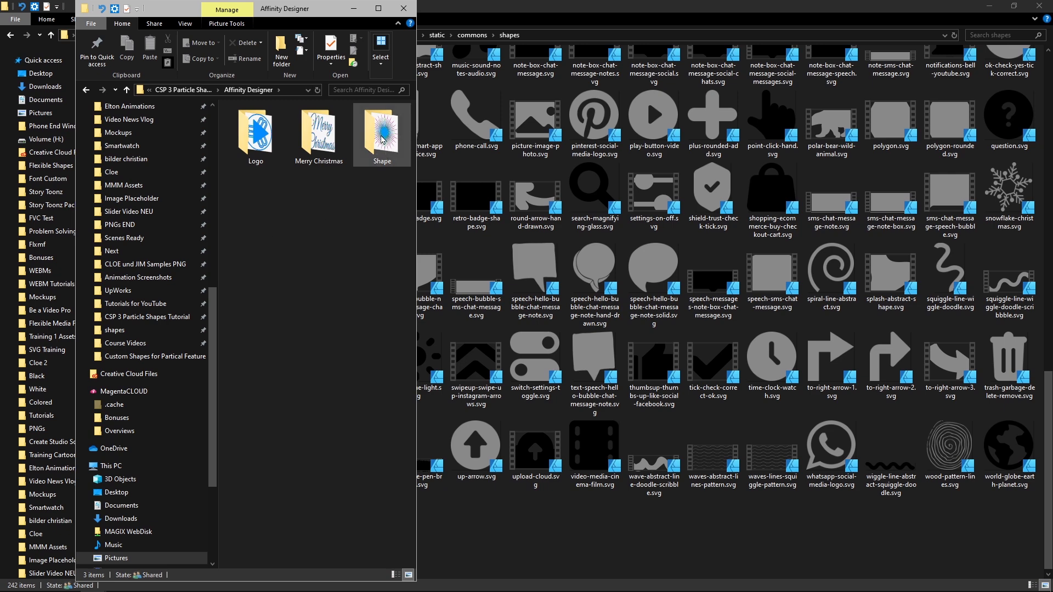
pyautogui.doubleClick(381, 137)
pyautogui.click(263, 144)
pyautogui.rightClick(263, 144)
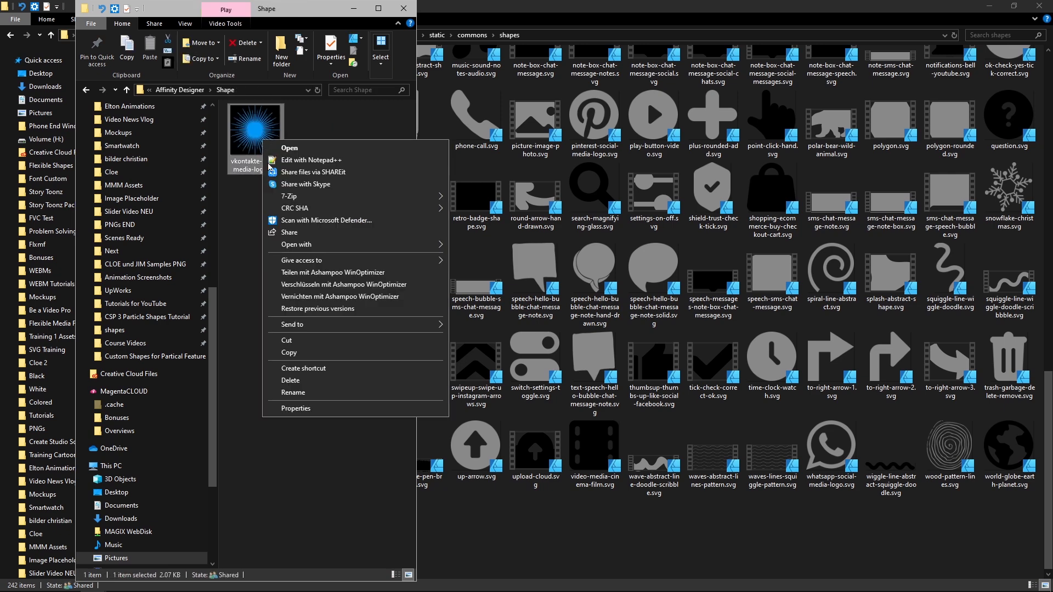
pyautogui.click(317, 354)
# Paste the copied starburst SVG into CreateStudio 3's commons > shapes folder and deselect it
pyautogui.click(562, 540)
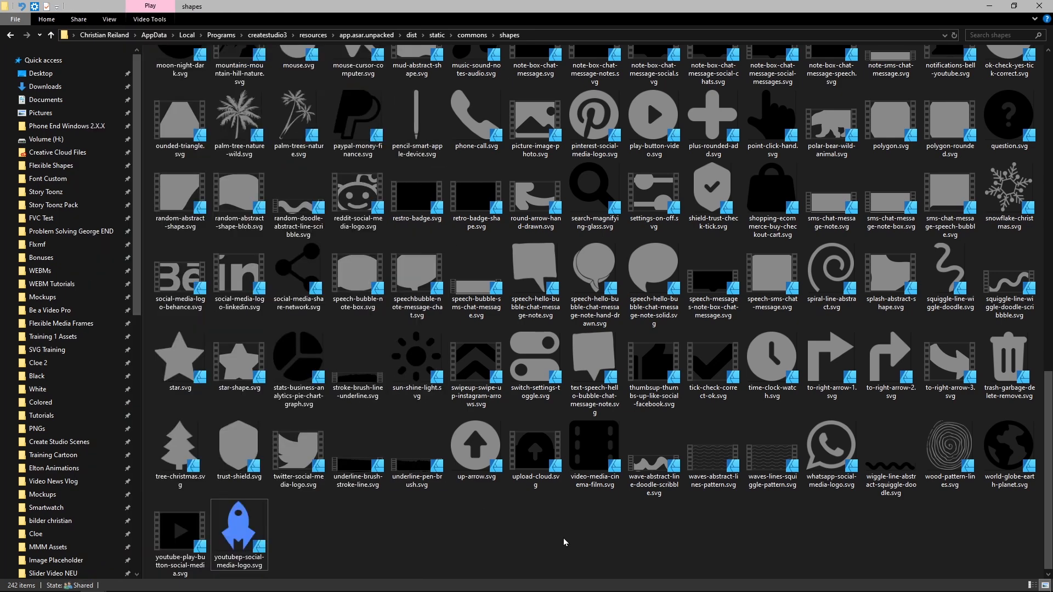
pyautogui.rightClick(563, 538)
pyautogui.click(591, 456)
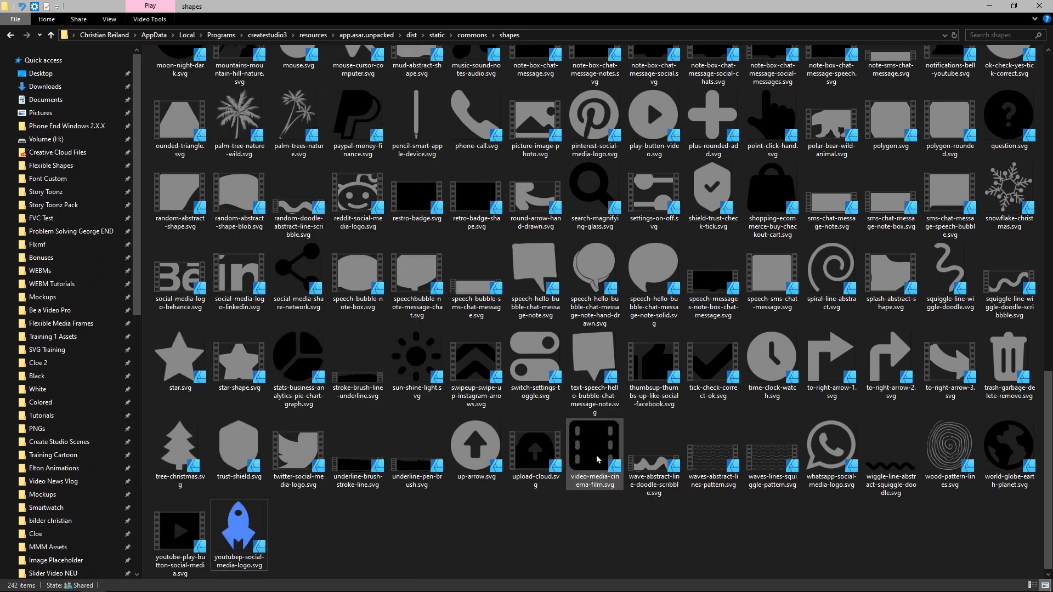
pyautogui.click(655, 521)
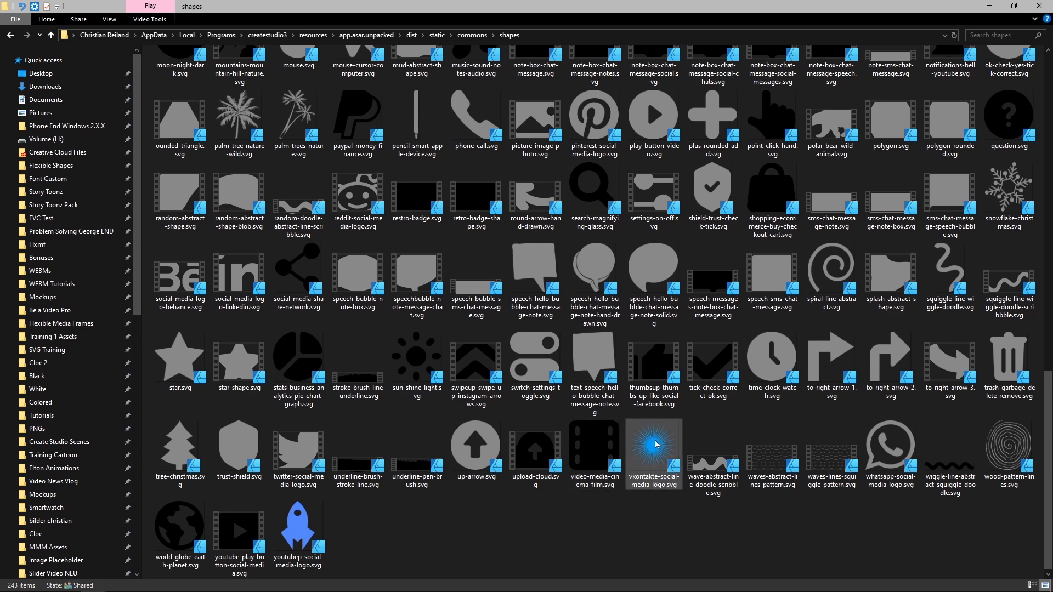
pyautogui.moveTo(657, 444)
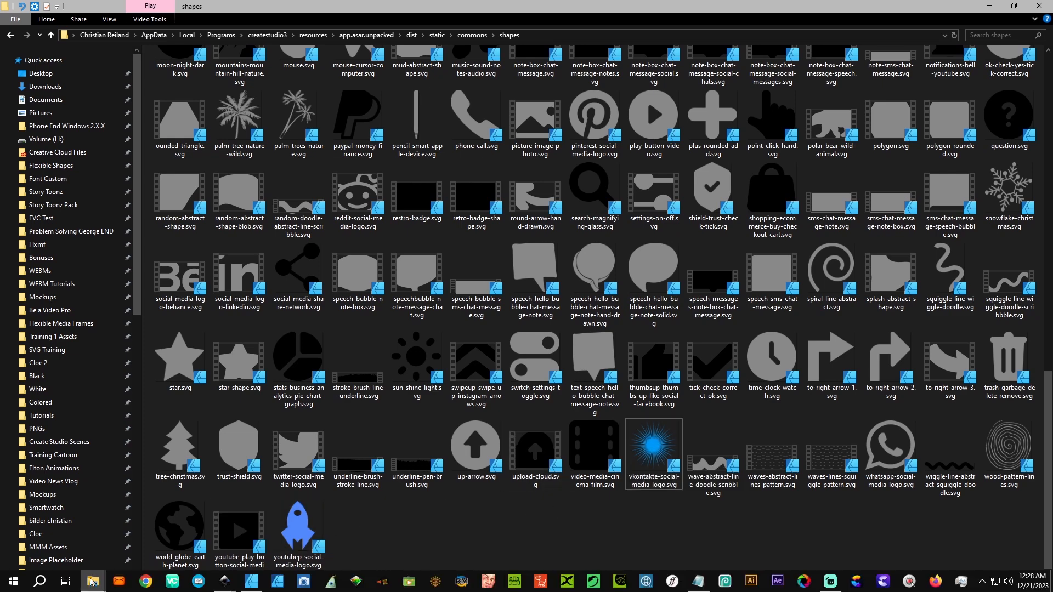
# Copy the Merry Christmas file windows-social-media-logo.svg from the Affinity Designer > Merry Christmas folder
pyautogui.moveTo(93, 581)
pyautogui.click(29, 543)
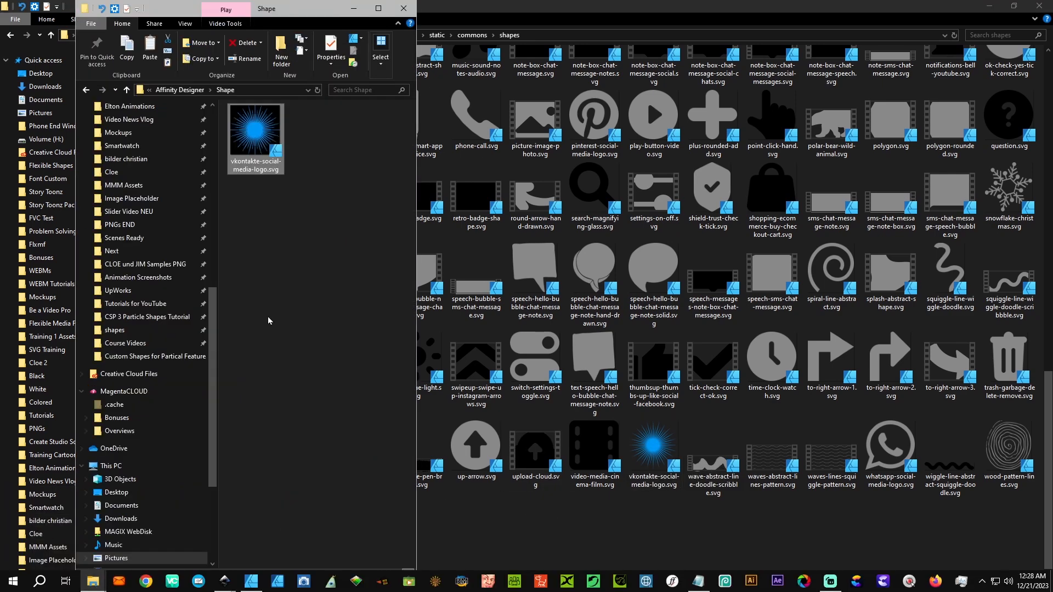
pyautogui.click(181, 89)
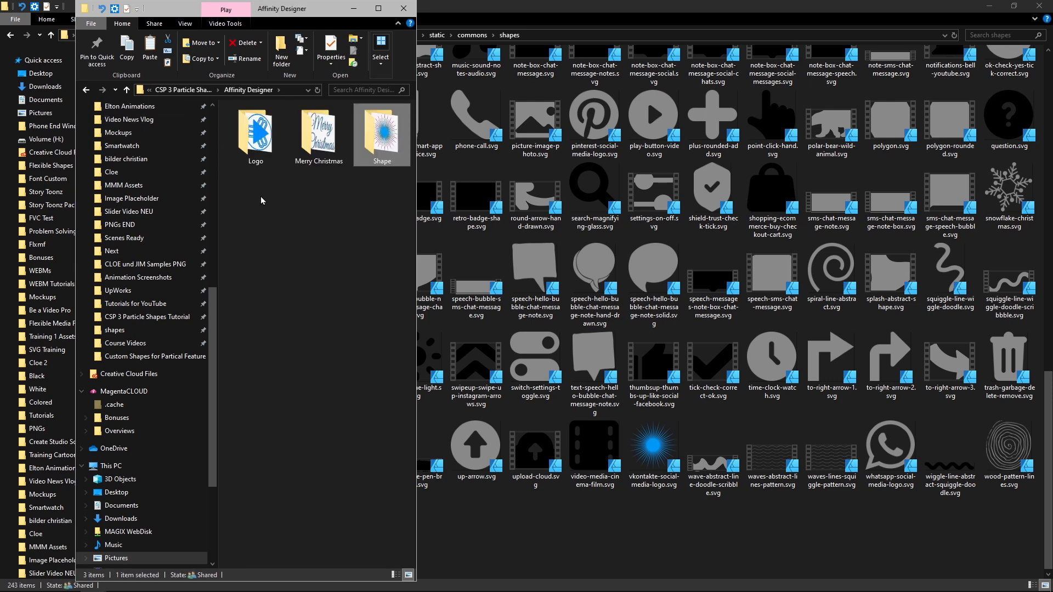
pyautogui.doubleClick(319, 137)
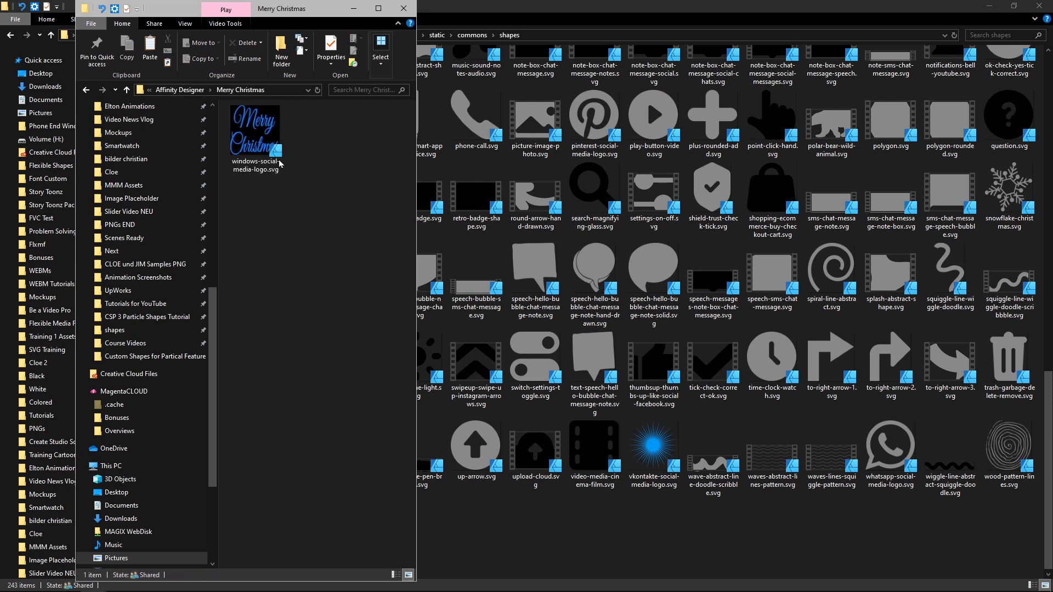
pyautogui.rightClick(243, 137)
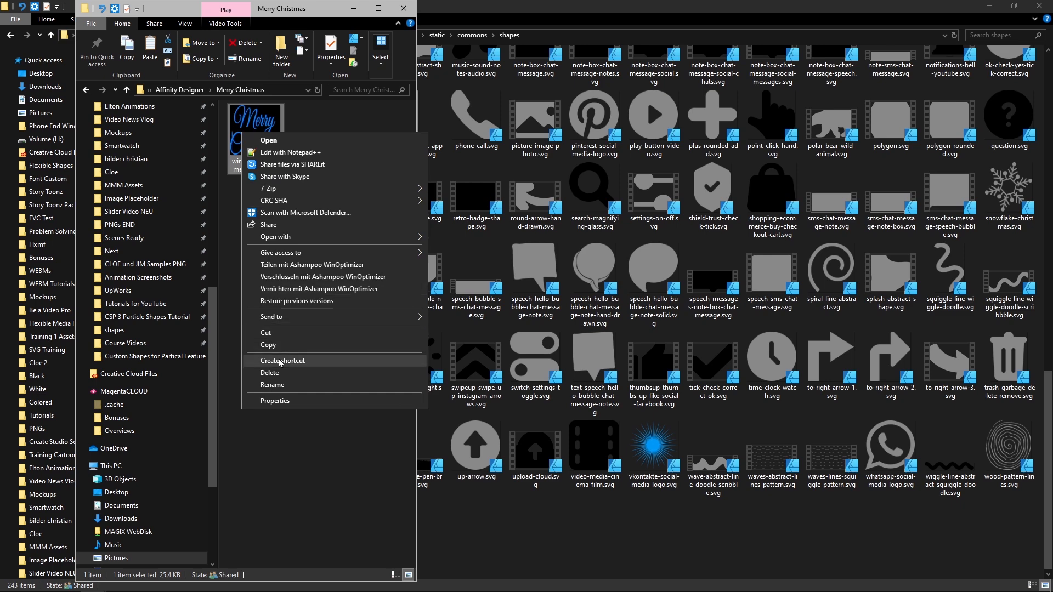
pyautogui.click(284, 345)
# Paste the copied Merry Christmas SVG into CreateStudio 3's commons > shapes folder
pyautogui.click(729, 533)
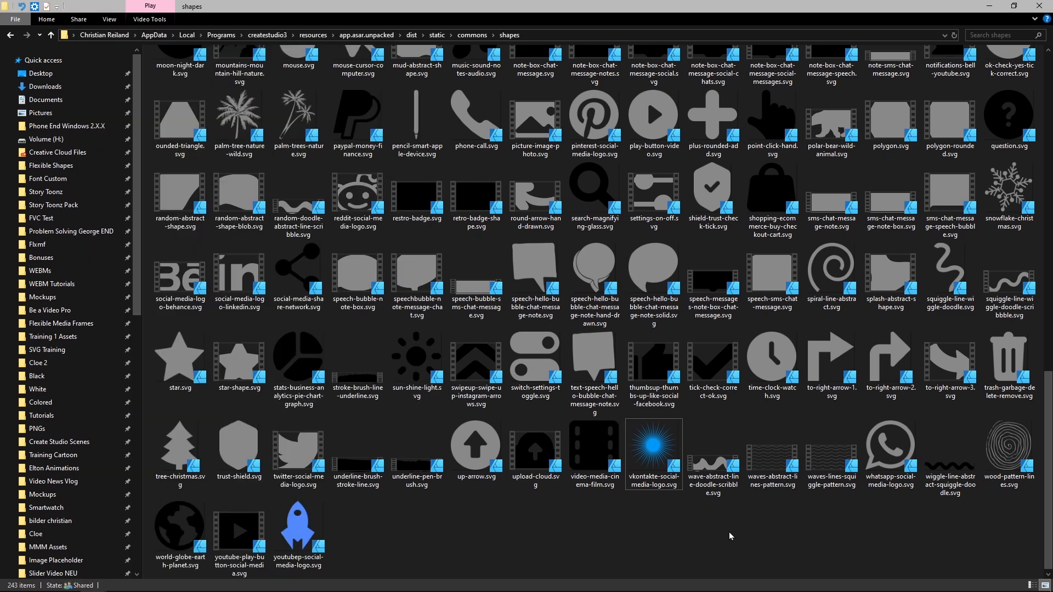
pyautogui.rightClick(729, 533)
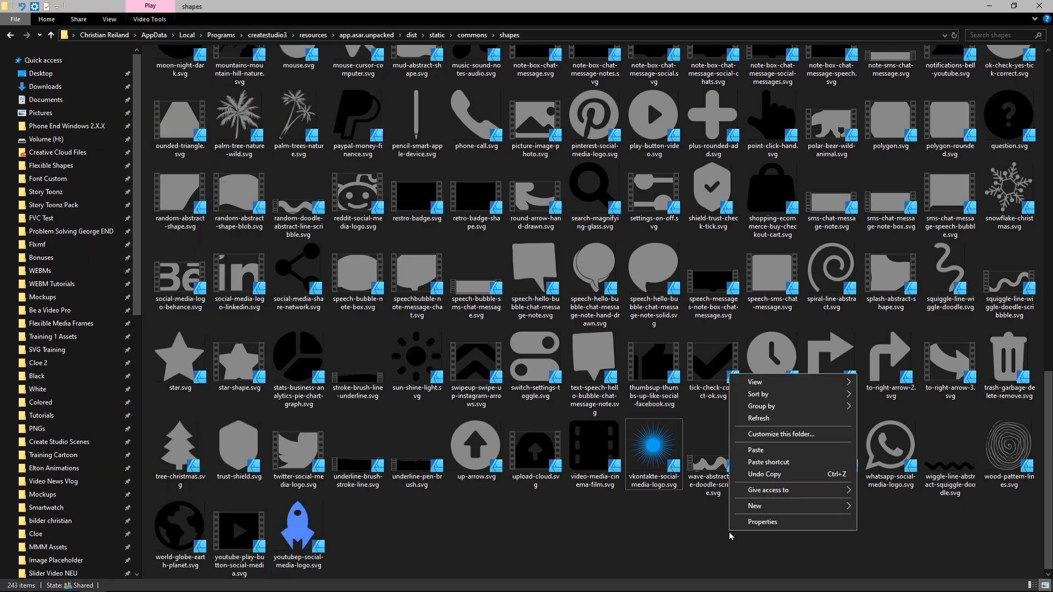
pyautogui.click(778, 451)
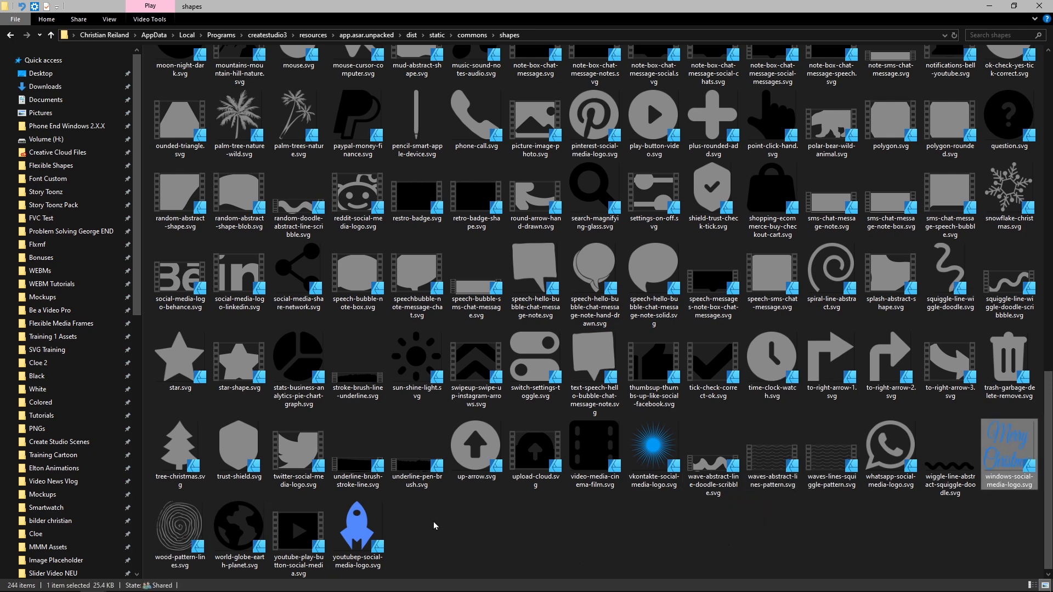
# Copy the logo file wordpress-social-media-logo.svg from the Affinity Designer > Logo folder
pyautogui.click(93, 589)
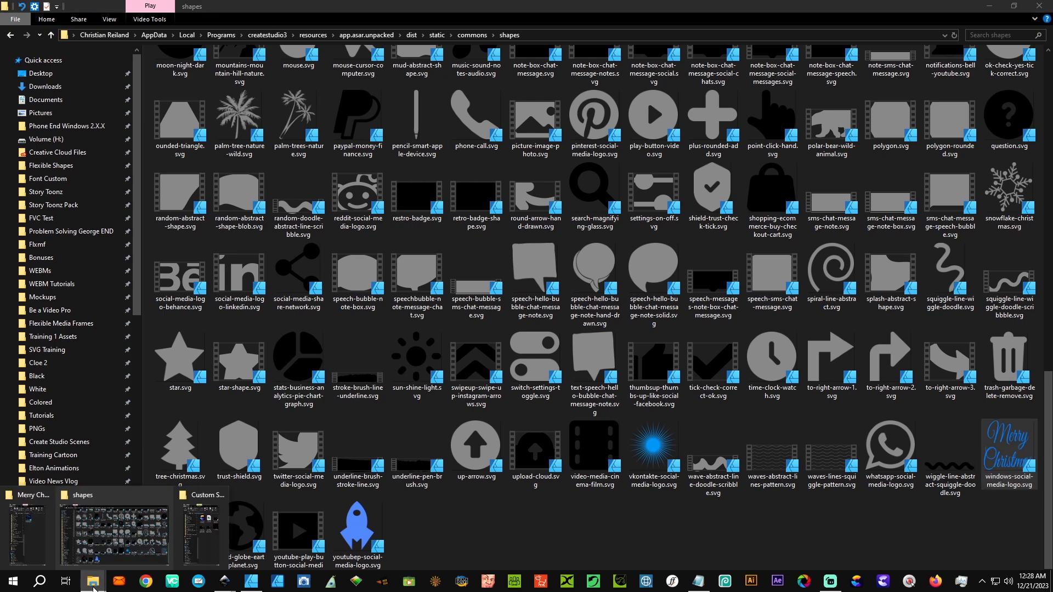
pyautogui.click(26, 529)
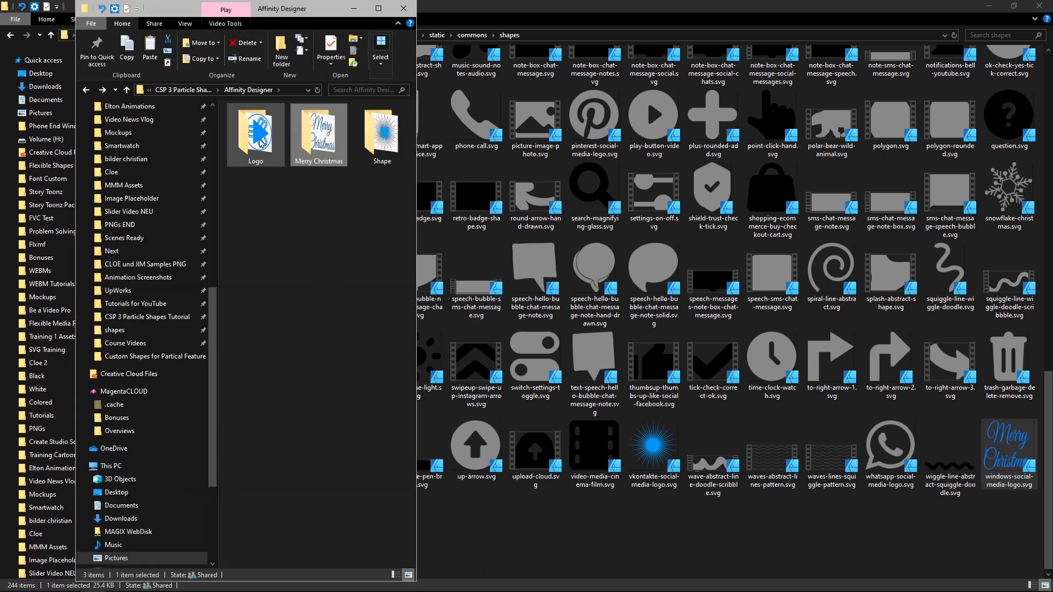
pyautogui.click(262, 143)
pyautogui.doubleClick(262, 142)
pyautogui.rightClick(262, 147)
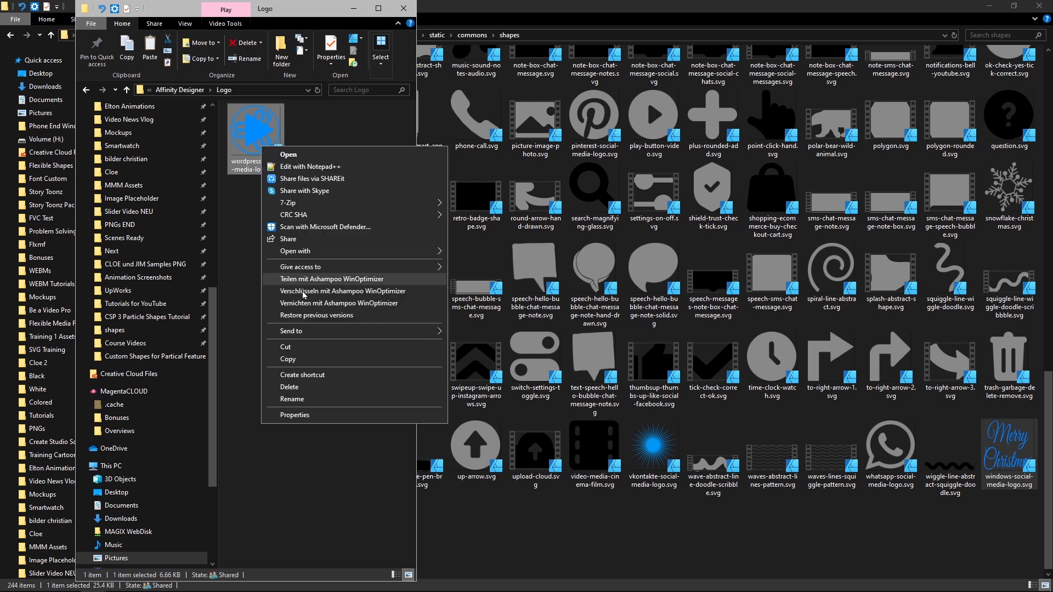
pyautogui.click(315, 358)
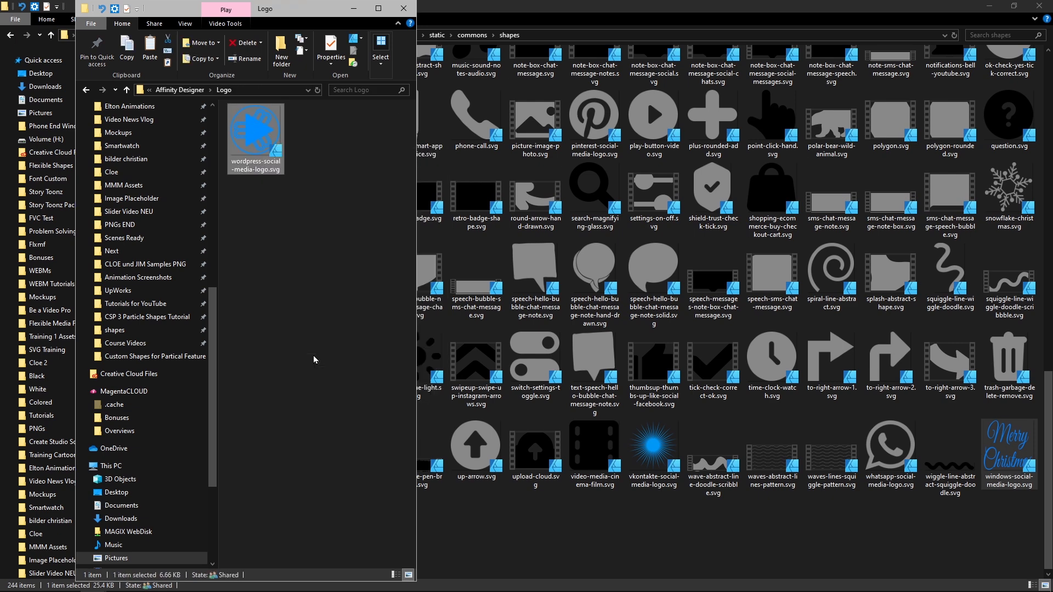
# Paste the copied logo SVG into CreateStudio 3's commons > shapes folder
pyautogui.click(574, 531)
pyautogui.rightClick(574, 530)
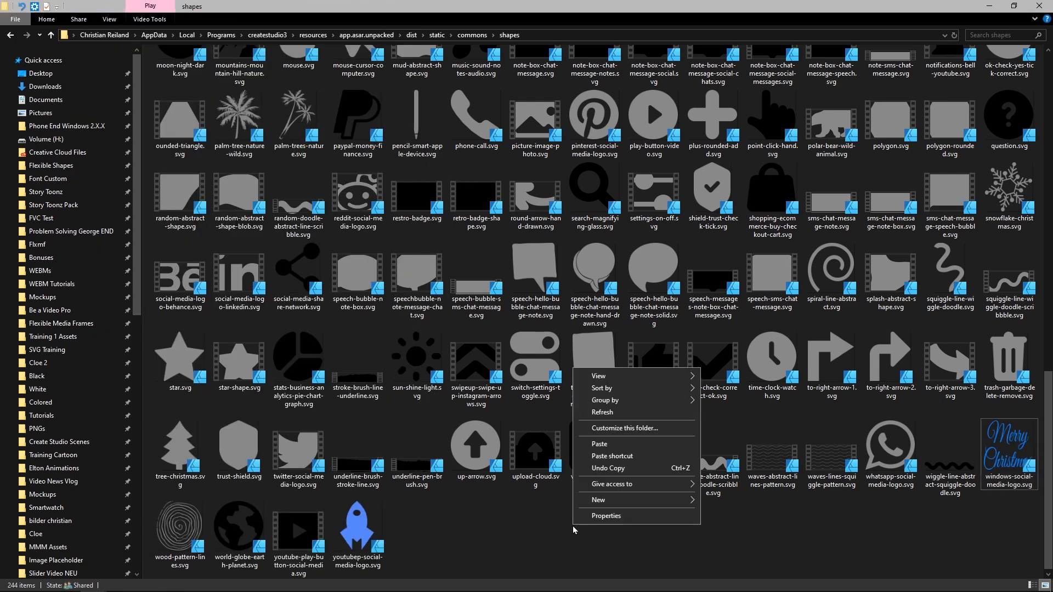
pyautogui.click(600, 444)
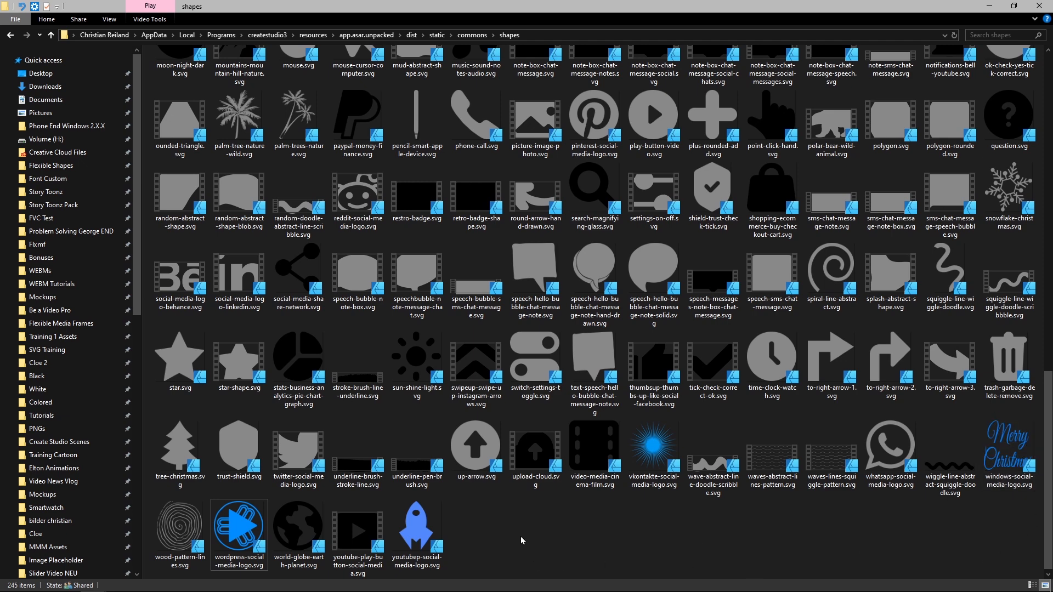
# Switch to CreateStudio 3 and start a new project
pyautogui.moveTo(876, 583)
pyautogui.click(883, 582)
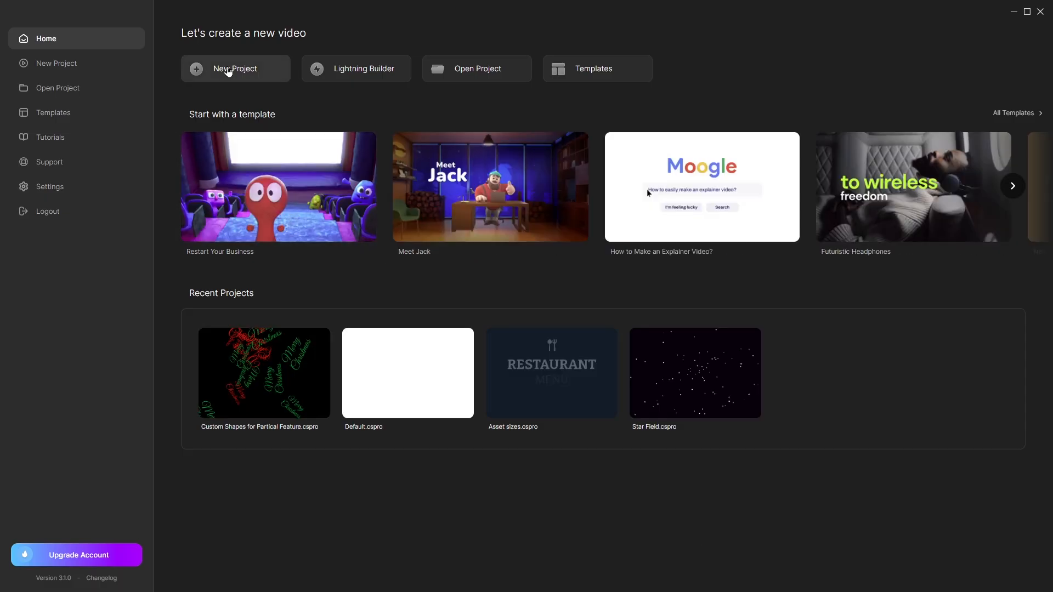
pyautogui.click(228, 72)
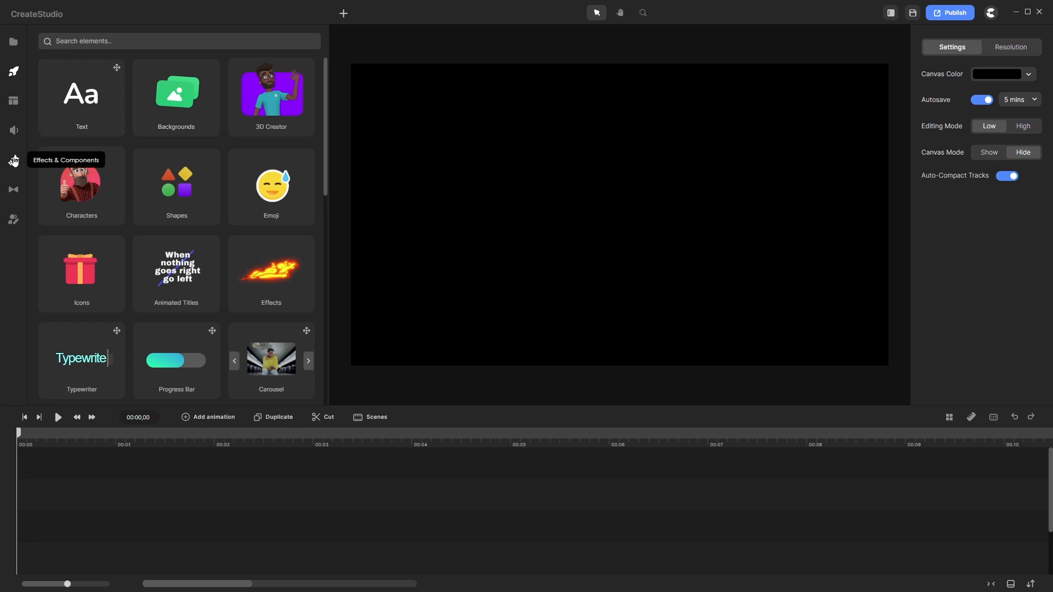
# Add the Particles component to the canvas
pyautogui.click(14, 160)
pyautogui.click(252, 45)
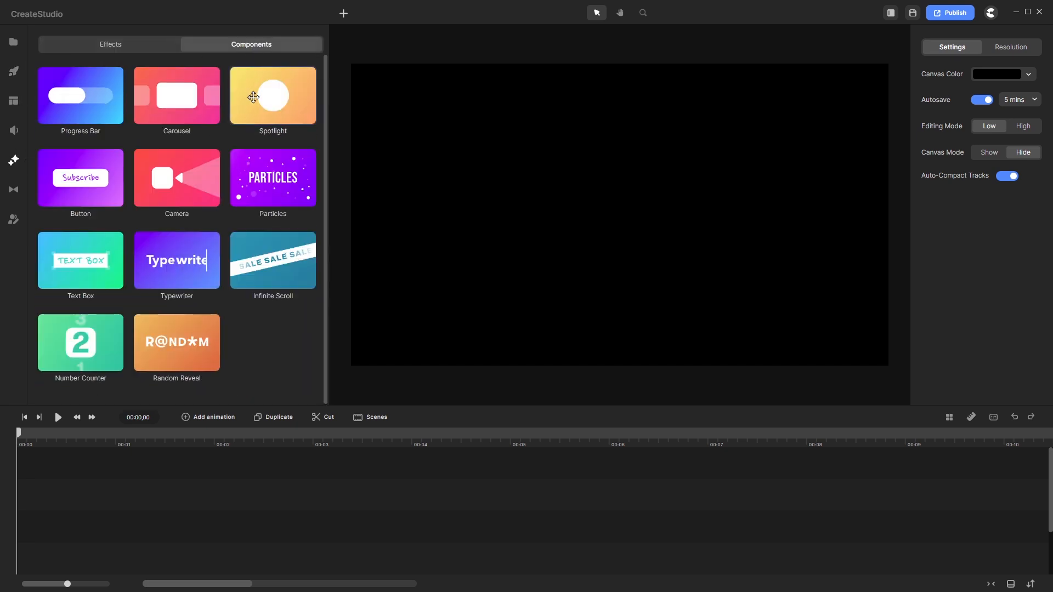
pyautogui.moveTo(273, 179); pyautogui.dragTo(545, 206)
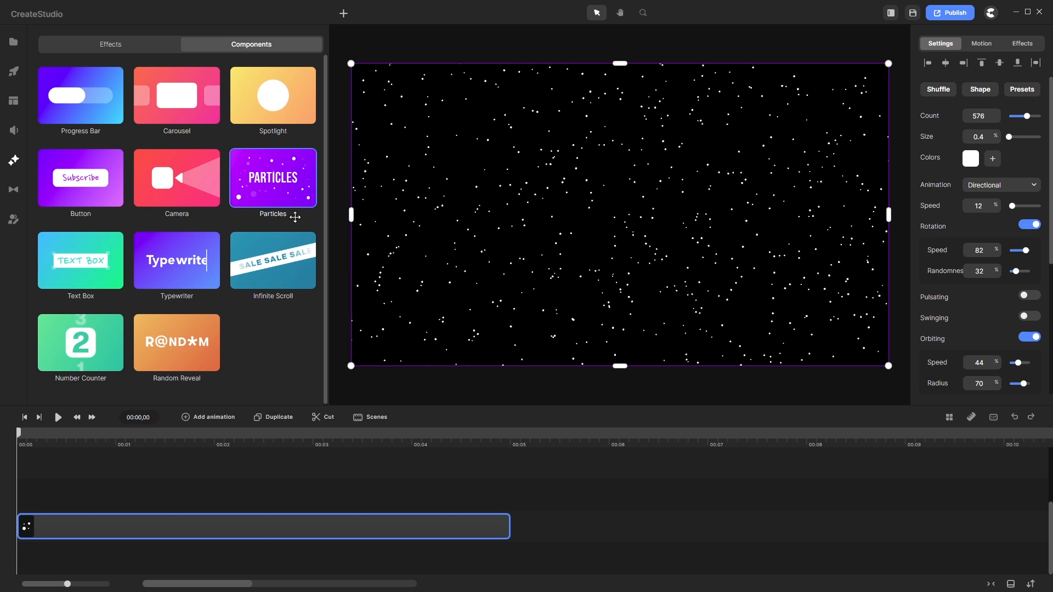
# Apply the particle preset with blue, yellow and red plus signs
pyautogui.click(1031, 96)
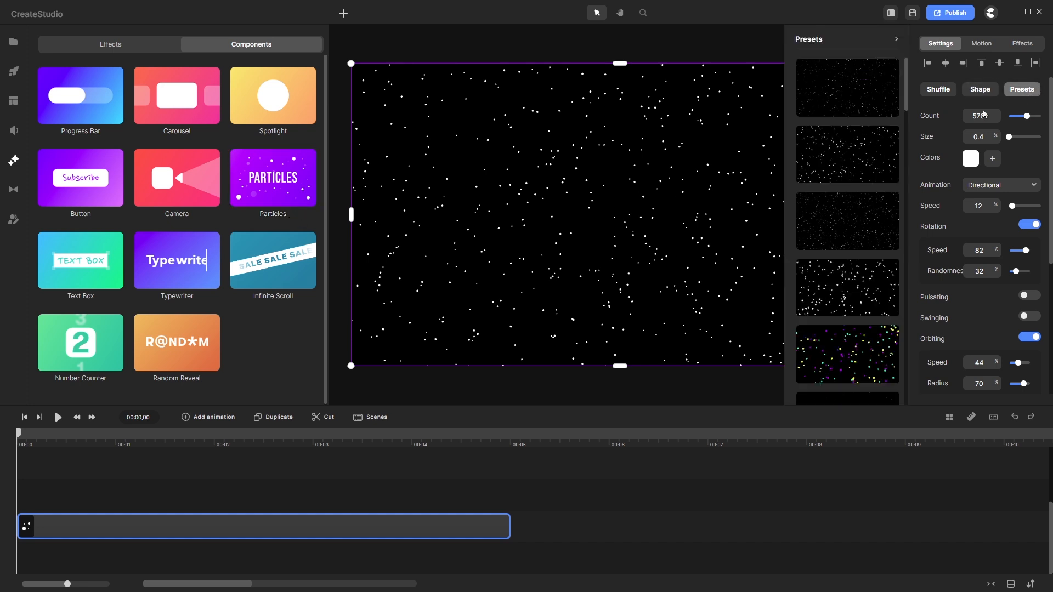
pyautogui.scroll(-3, 867, 165)
pyautogui.click(852, 235)
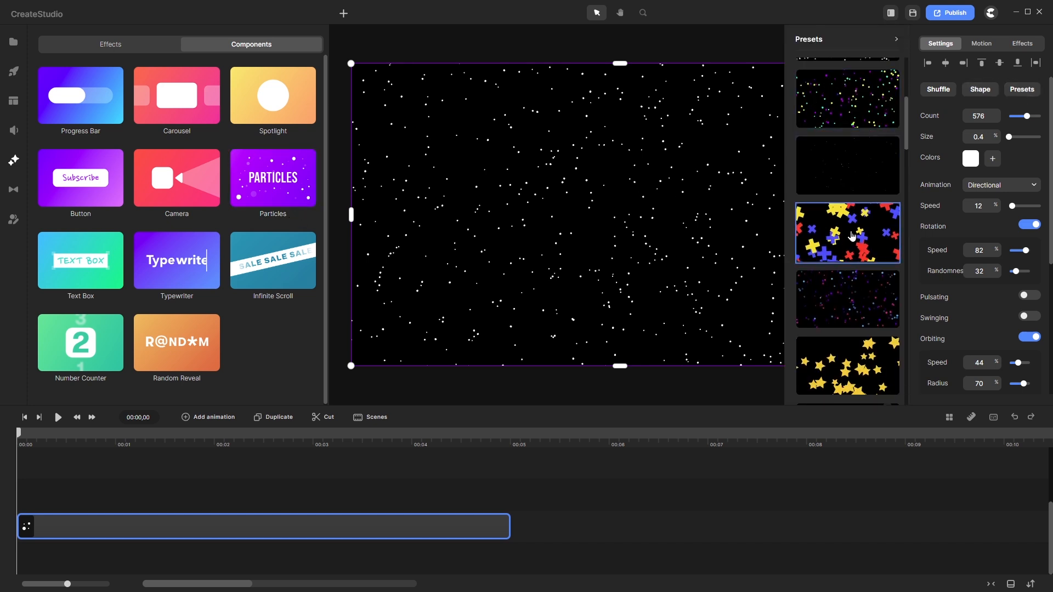
# Change the particle shape to the custom starburst and play the animation briefly
pyautogui.click(983, 92)
pyautogui.scroll(-15, 872, 152)
pyautogui.scroll(-10, 880, 149)
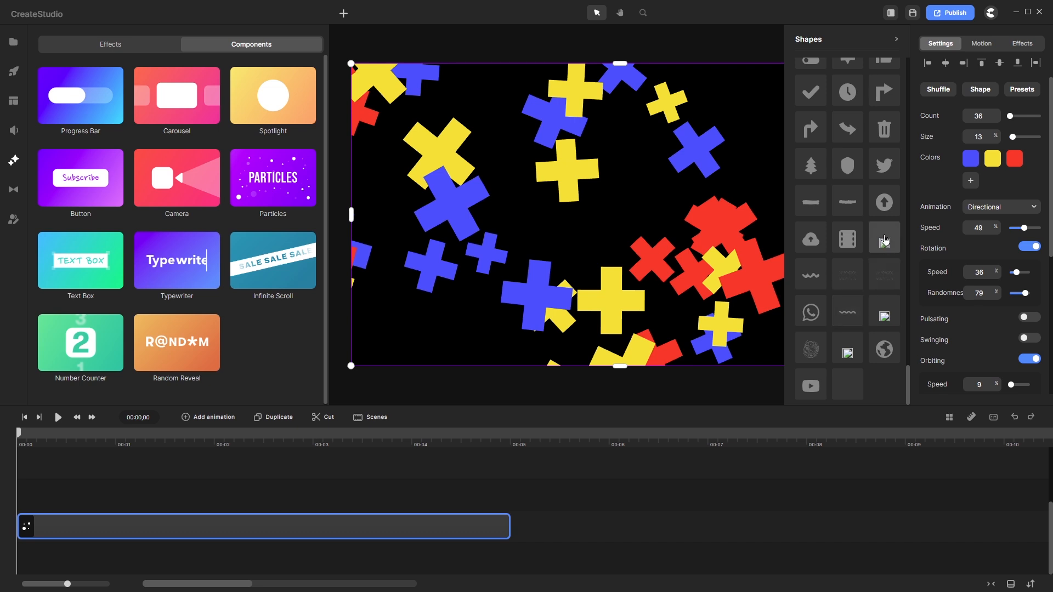
pyautogui.click(885, 240)
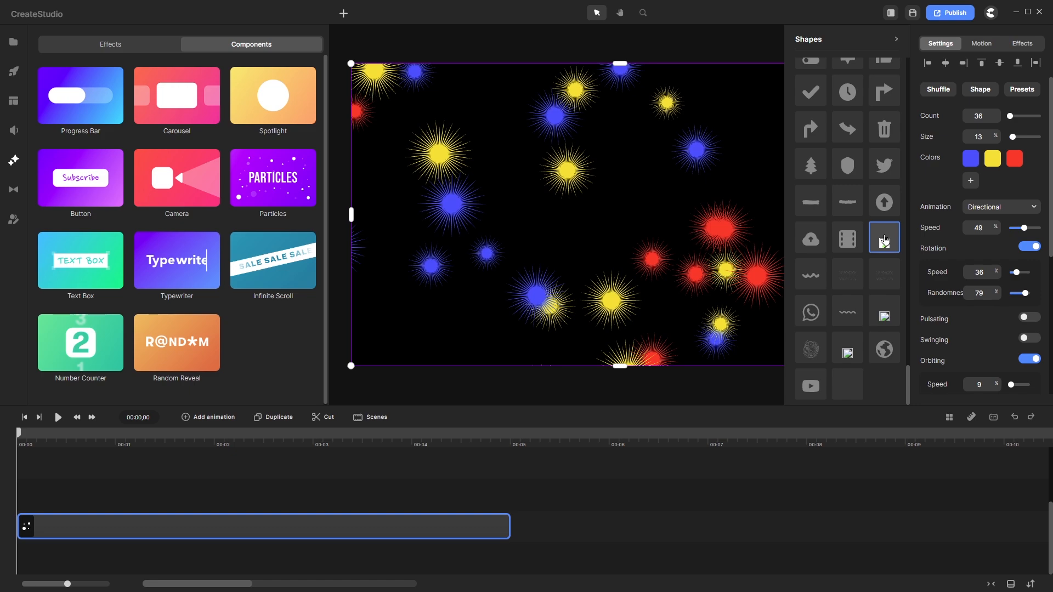
pyautogui.click(57, 418)
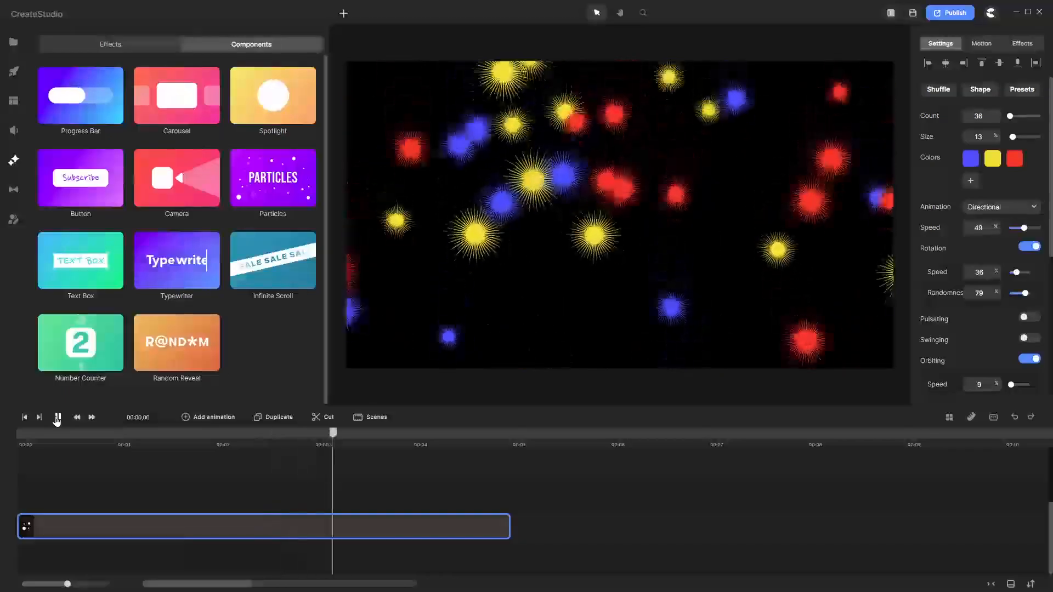
pyautogui.click(57, 418)
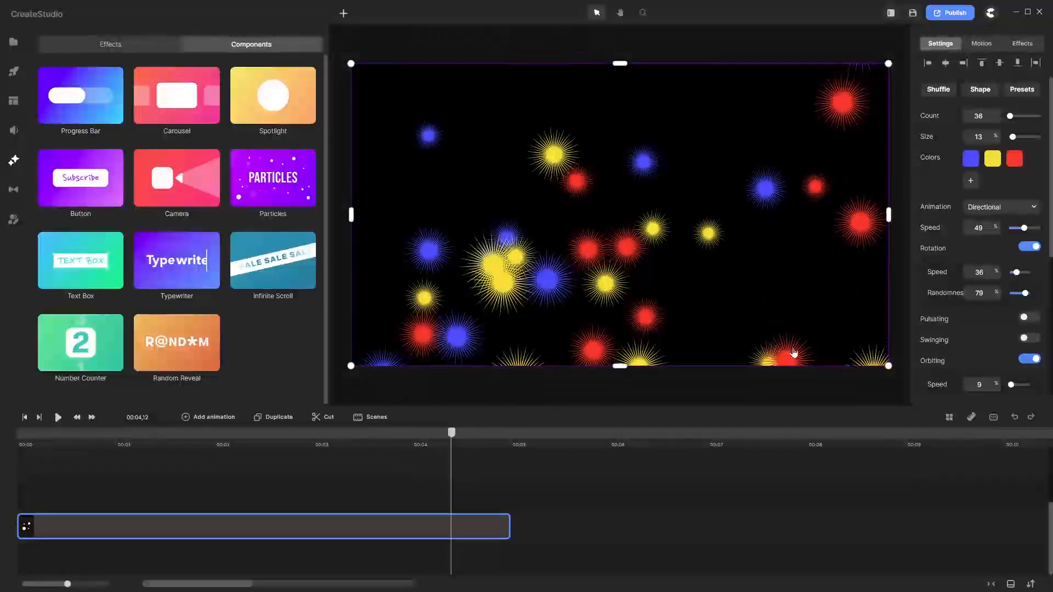
# Try the custom Merry Christmas and logo particle shapes in turn, scrubbing the timeline to preview each one
pyautogui.click(980, 89)
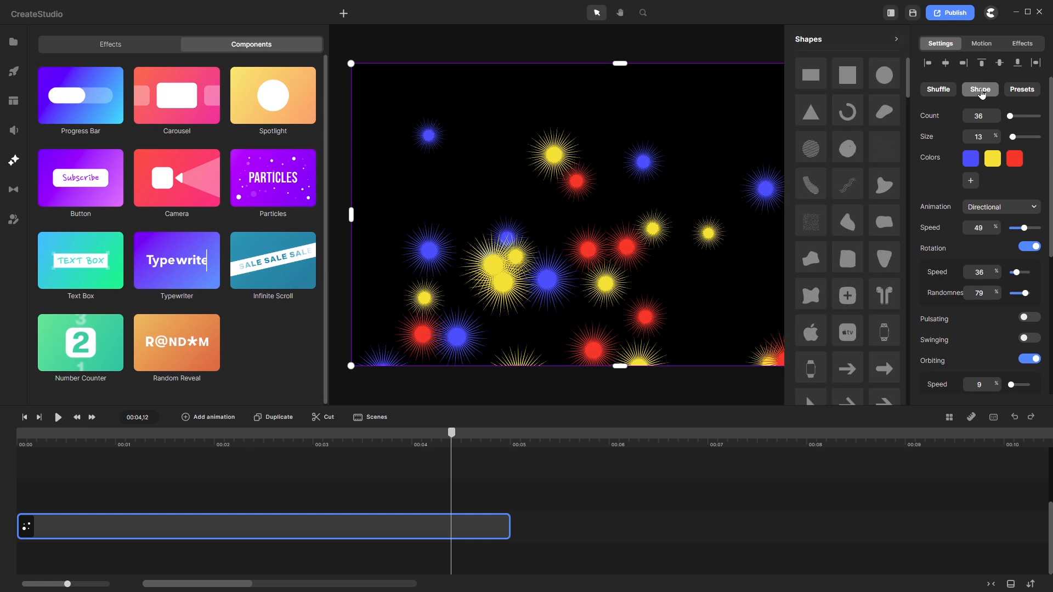
pyautogui.scroll(-10, 865, 279)
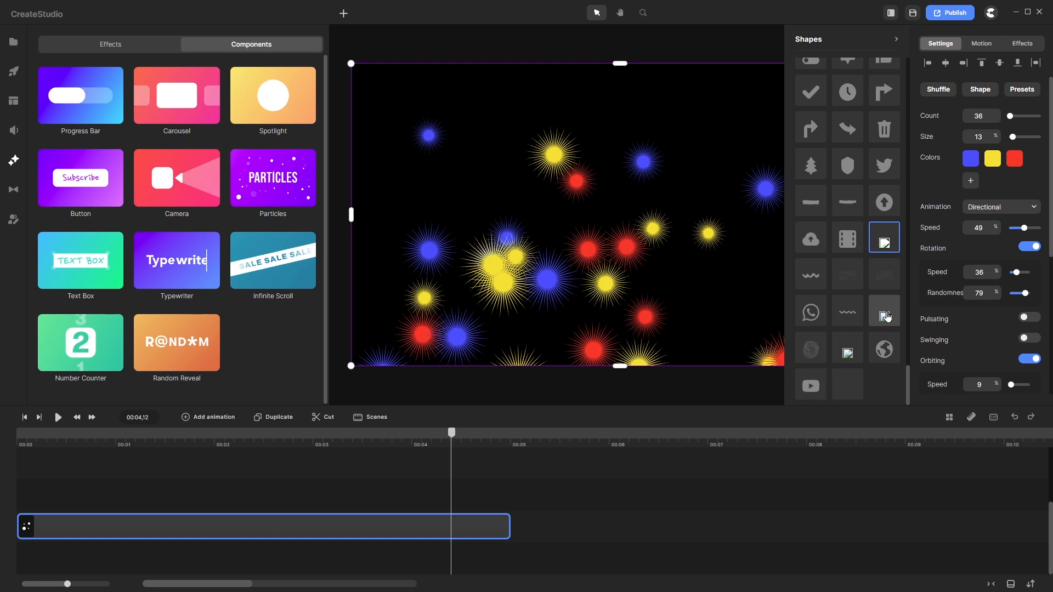
pyautogui.click(887, 315)
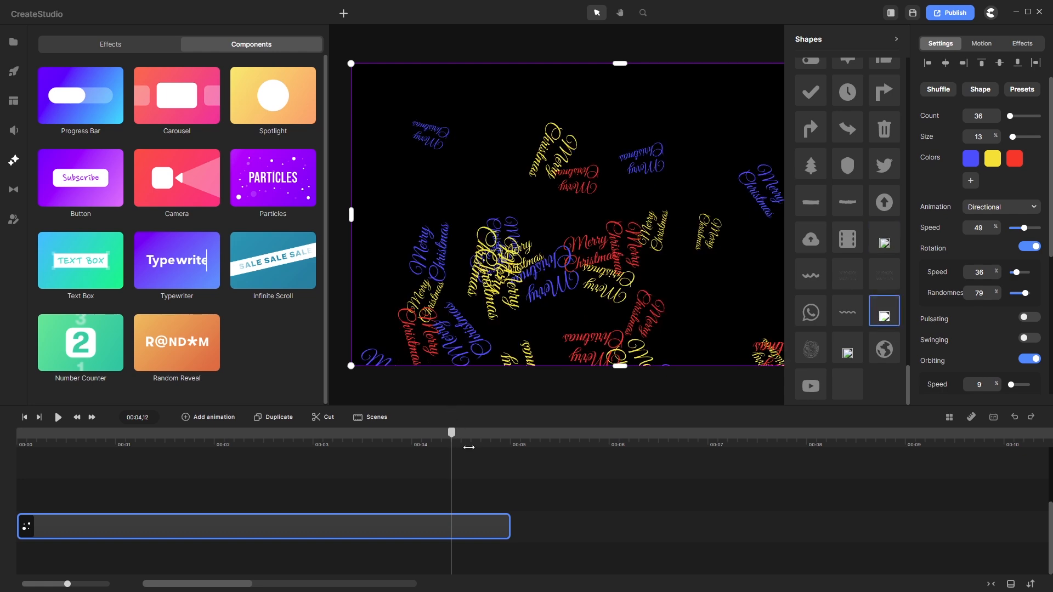
pyautogui.moveTo(452, 439); pyautogui.dragTo(212, 453)
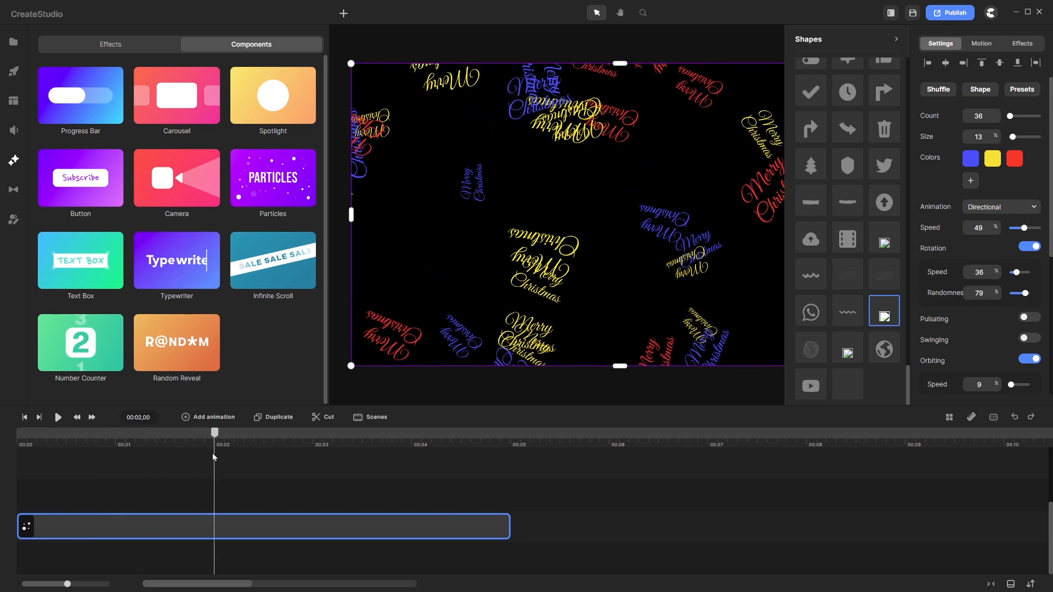
pyautogui.click(848, 353)
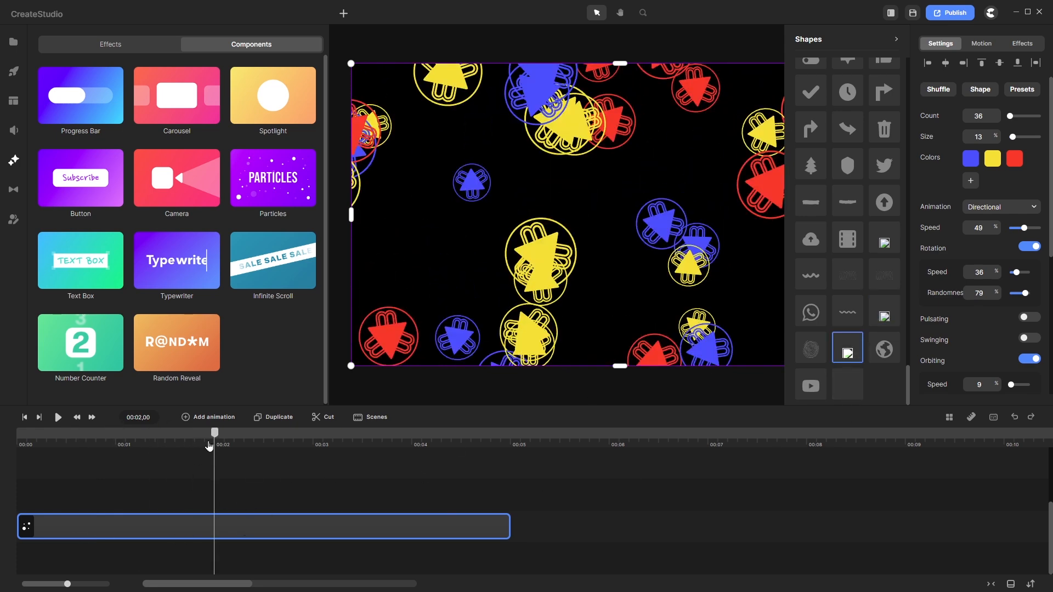
pyautogui.moveTo(216, 439); pyautogui.dragTo(191, 472)
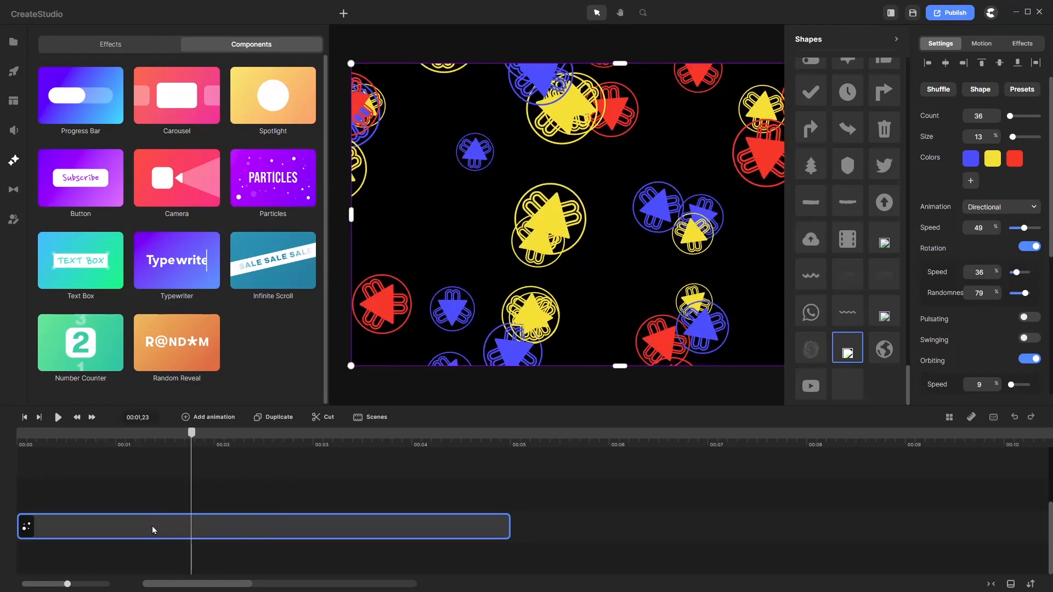
# Set the particles to the Merry Christmas shape, remove the third colour and use only green 4d9b00 and red ce0e0e
pyautogui.click(885, 310)
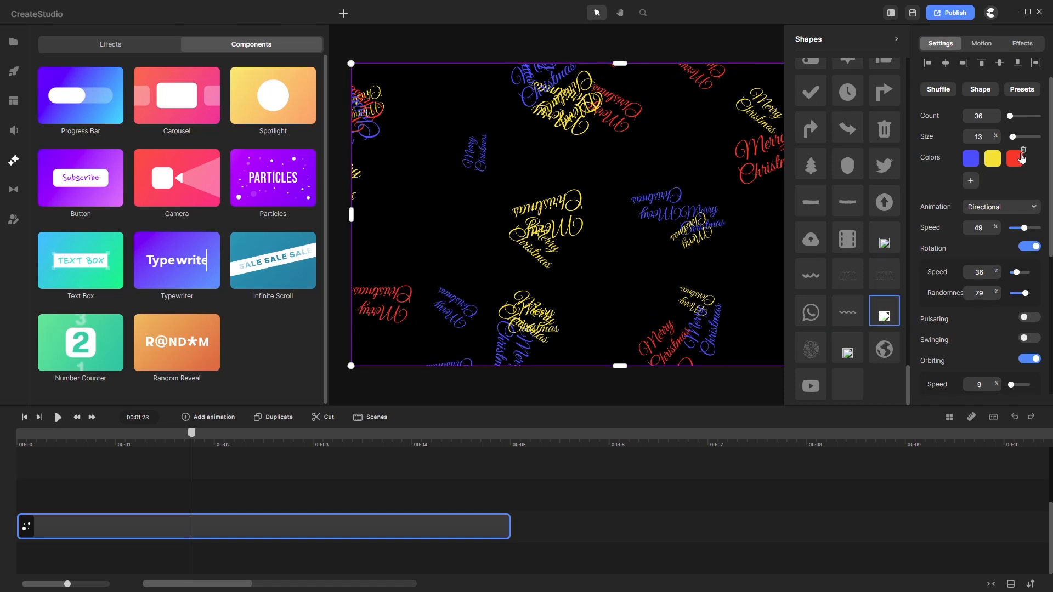
pyautogui.click(1024, 154)
pyautogui.click(971, 159)
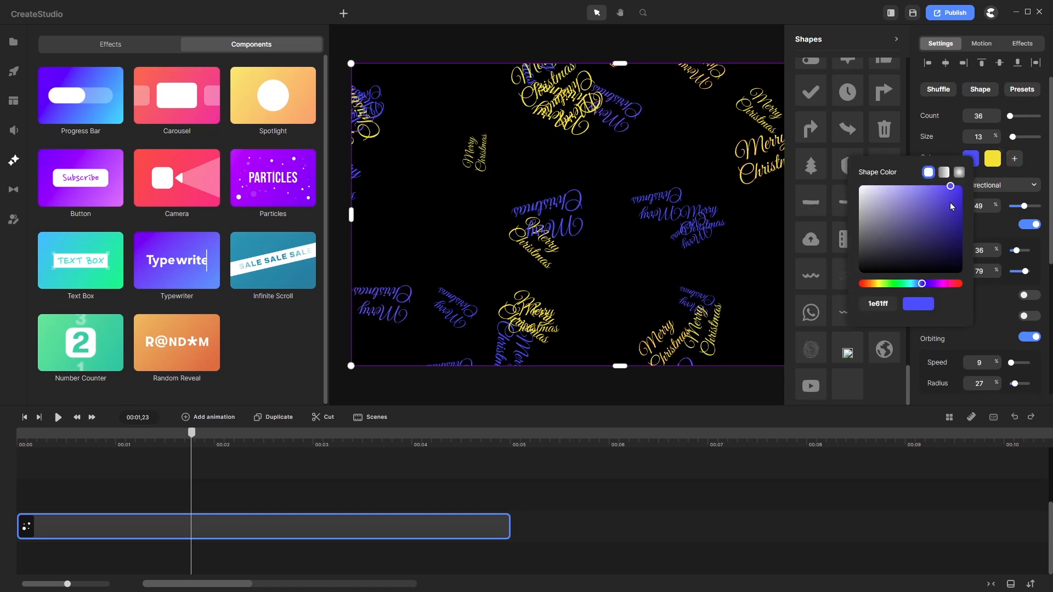
pyautogui.click(889, 288)
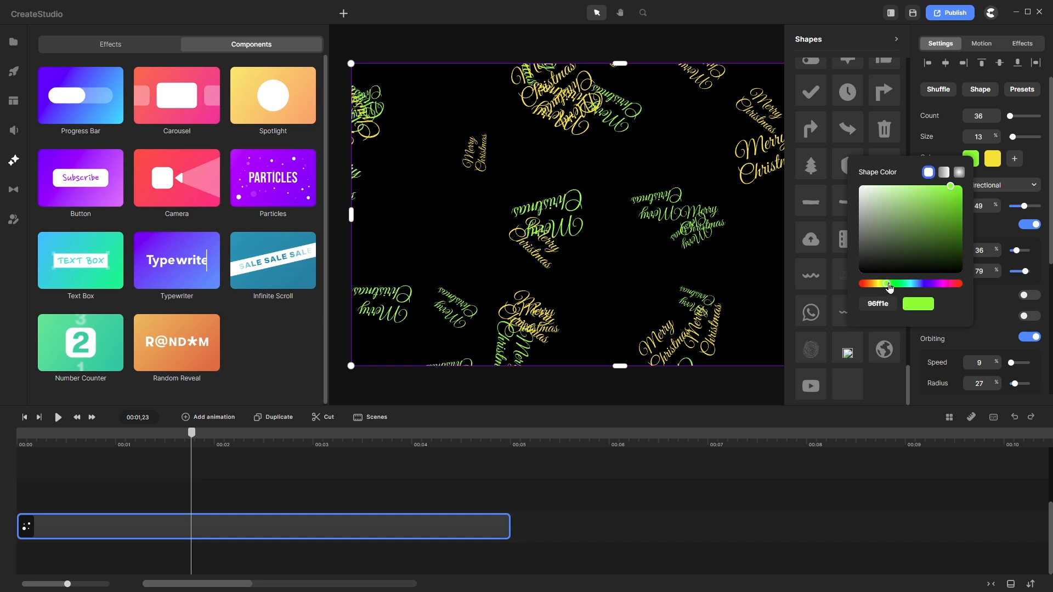
pyautogui.moveTo(943, 224); pyautogui.dragTo(986, 221)
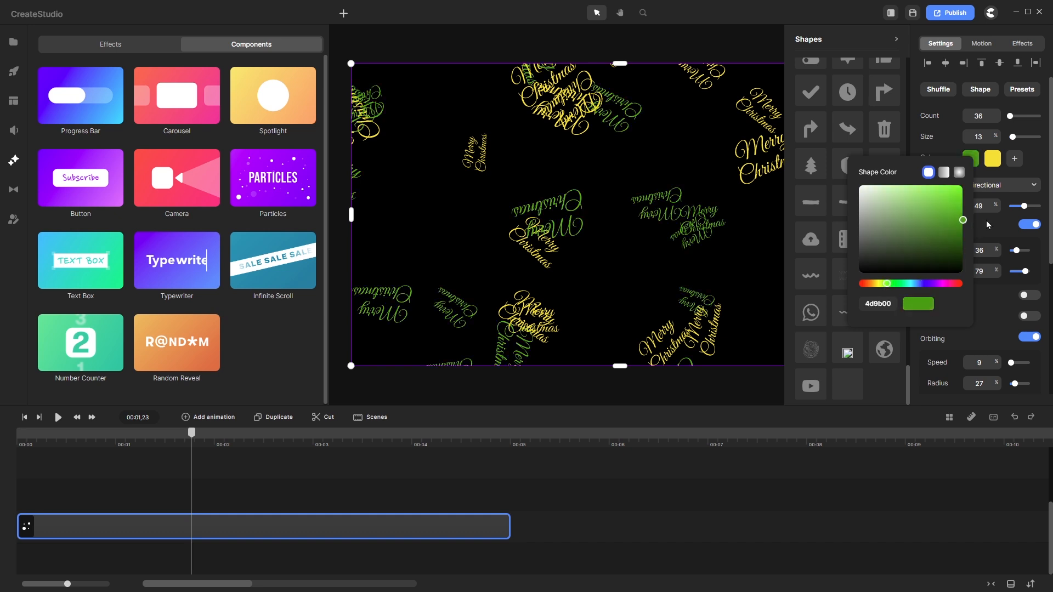
pyautogui.click(993, 159)
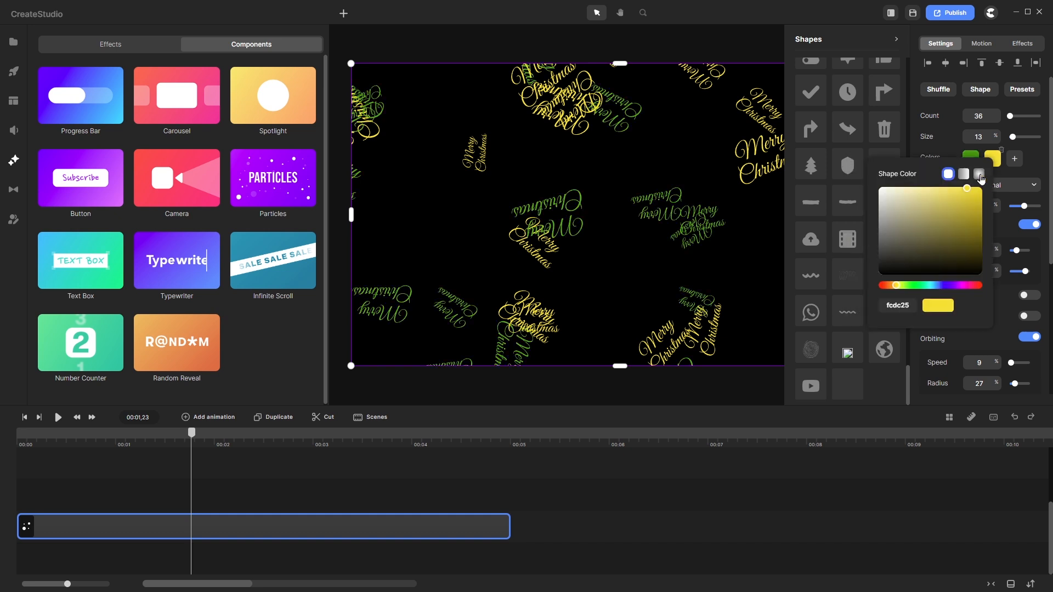
pyautogui.click(977, 286)
pyautogui.click(978, 206)
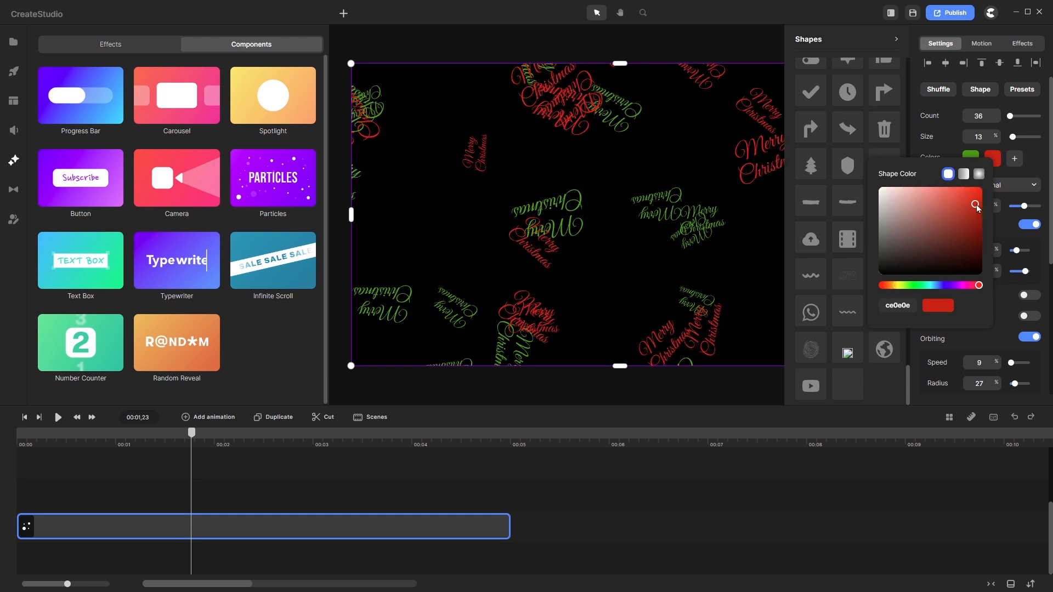
# Play the Merry Christmas particle animation from the beginning and exit CreateStudio without saving the project
pyautogui.click(24, 418)
pyautogui.click(58, 417)
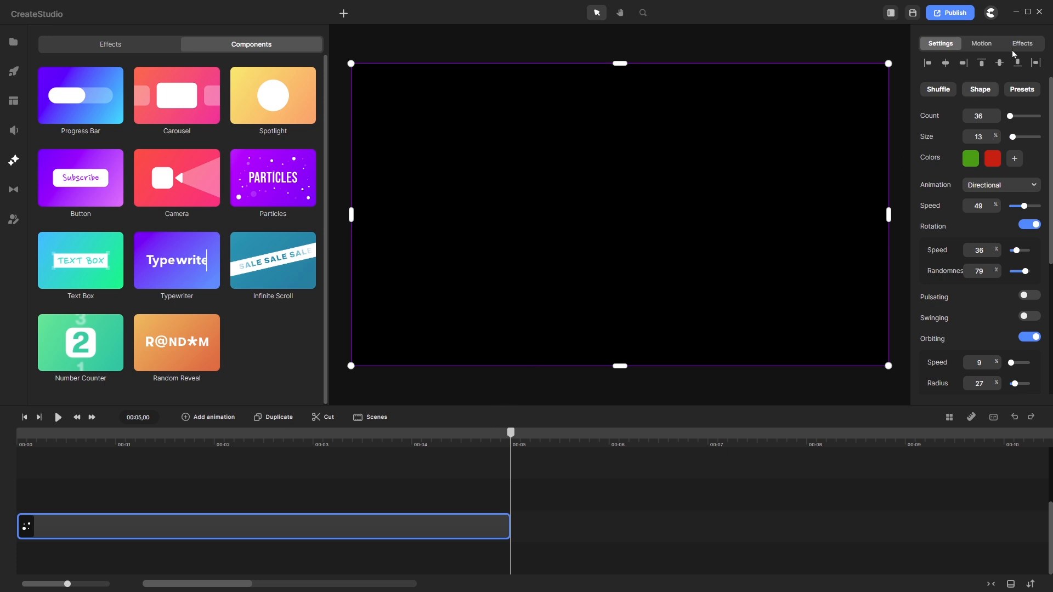
pyautogui.click(1040, 12)
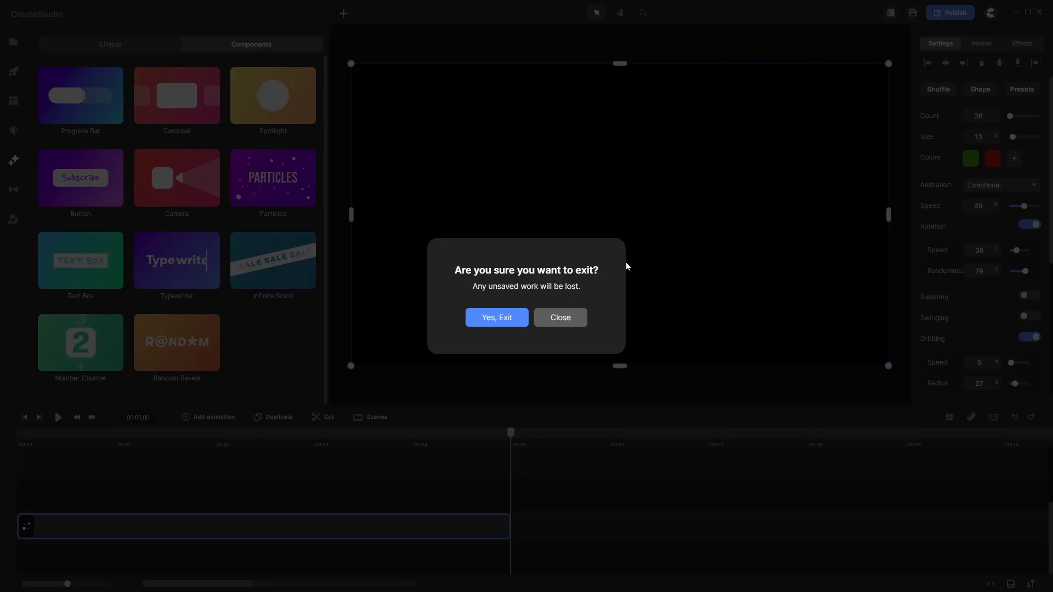
pyautogui.click(496, 315)
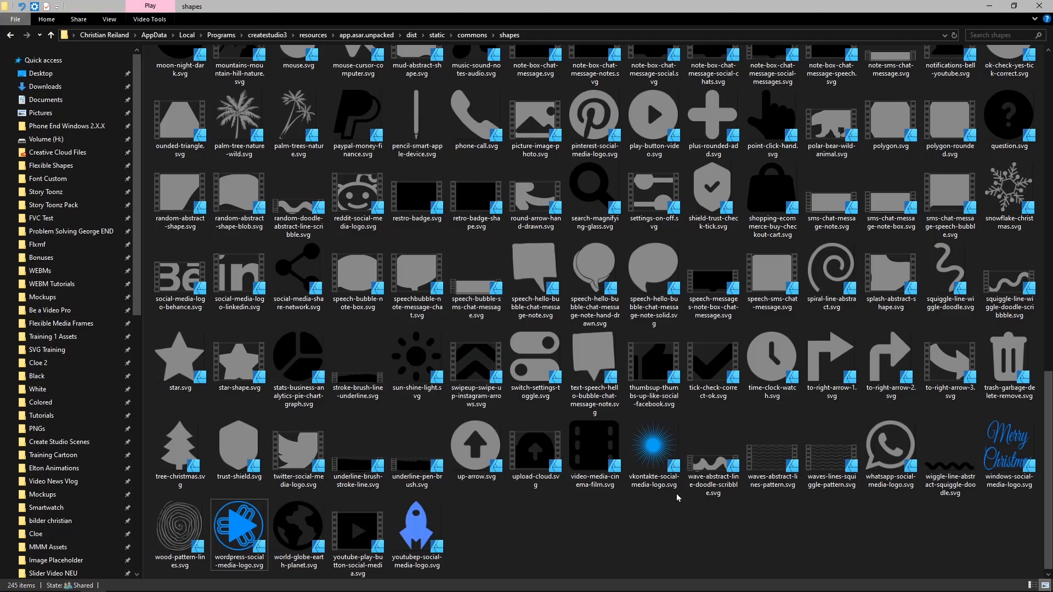
# Delete the custom vkontakte-, windows- and wordpress-social-media-logo.svg files from the shapes folder
pyautogui.click(658, 474)
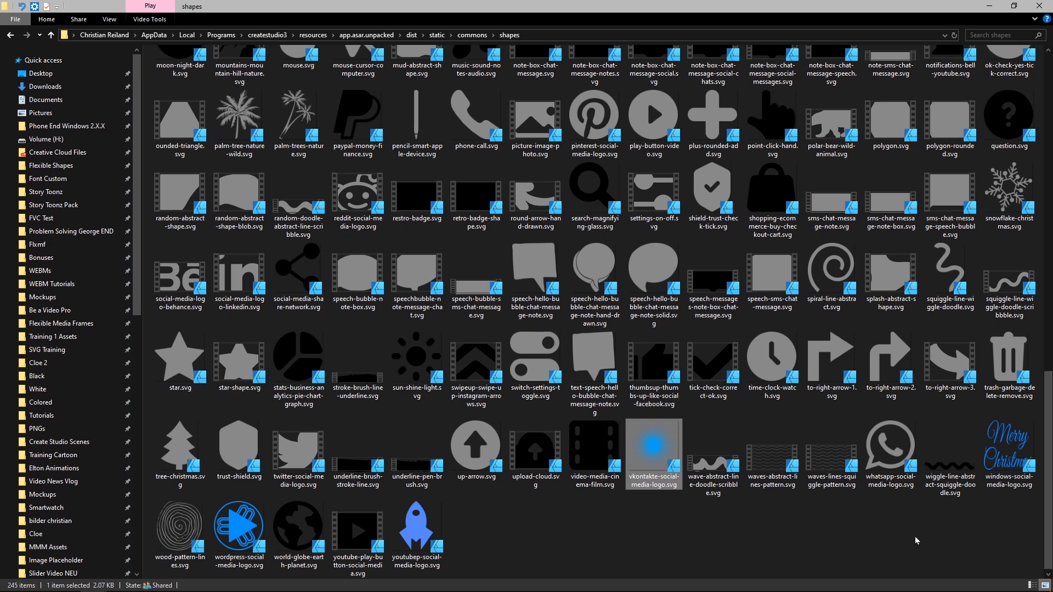
pyautogui.keyDown('ctrl'); pyautogui.click(1017, 444); pyautogui.keyUp('ctrl')
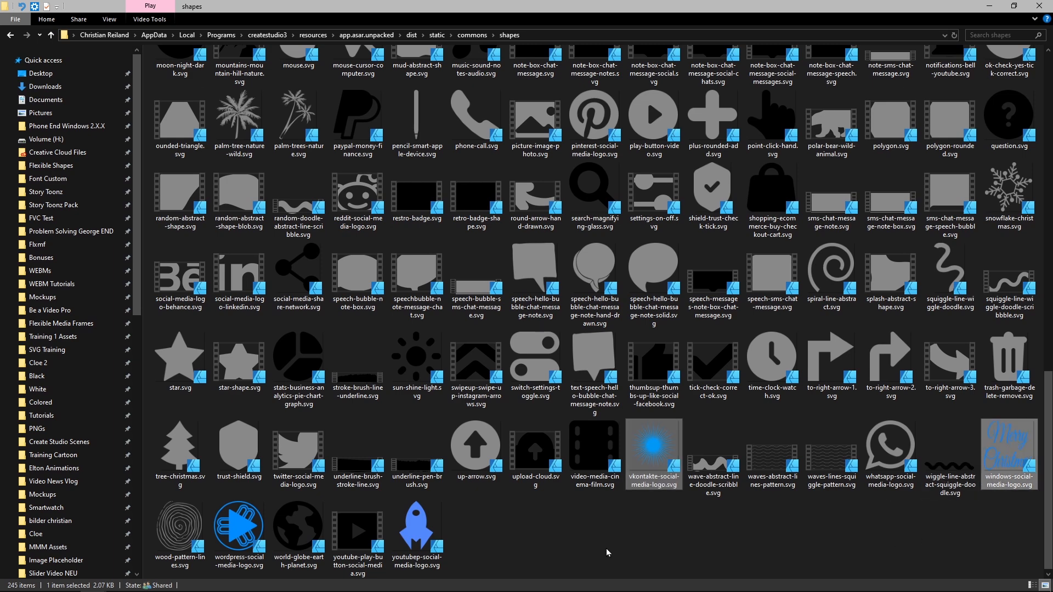
pyautogui.keyDown('ctrl'); pyautogui.click(239, 539); pyautogui.keyUp('ctrl')
pyautogui.rightClick(239, 539)
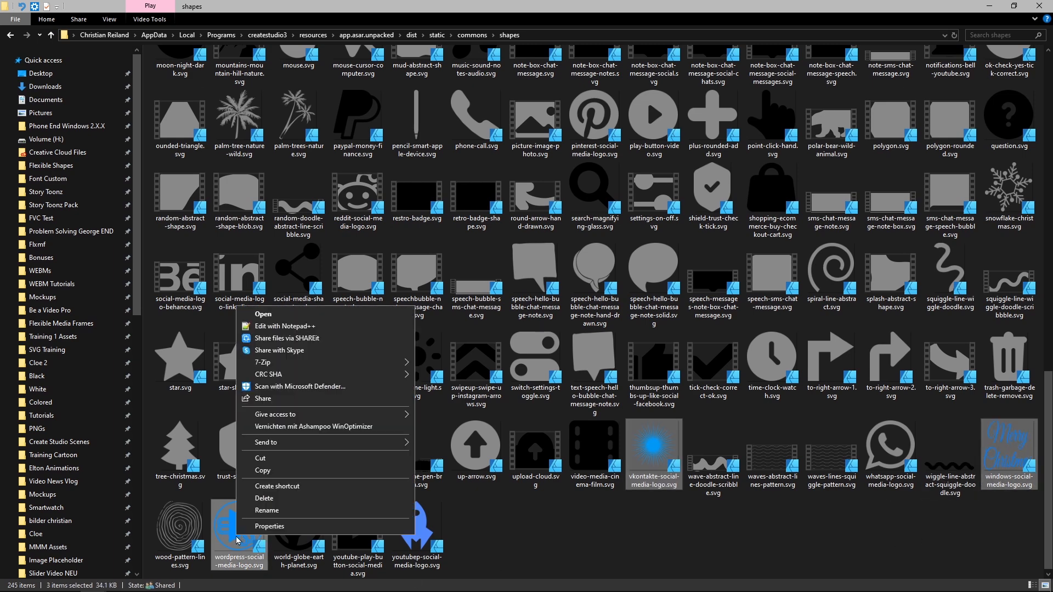
pyautogui.click(264, 499)
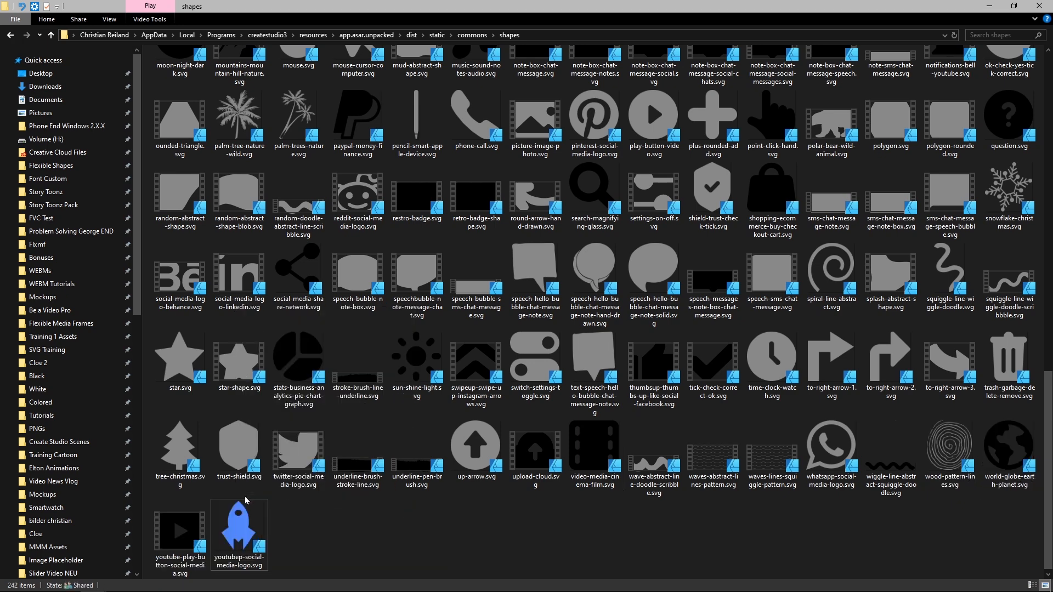
# Copy the original vkontakte-, windows- and wordpress-social-media-logo.svg files from the CSP 3 Particle Shapes Tutorial folder
pyautogui.click(92, 583)
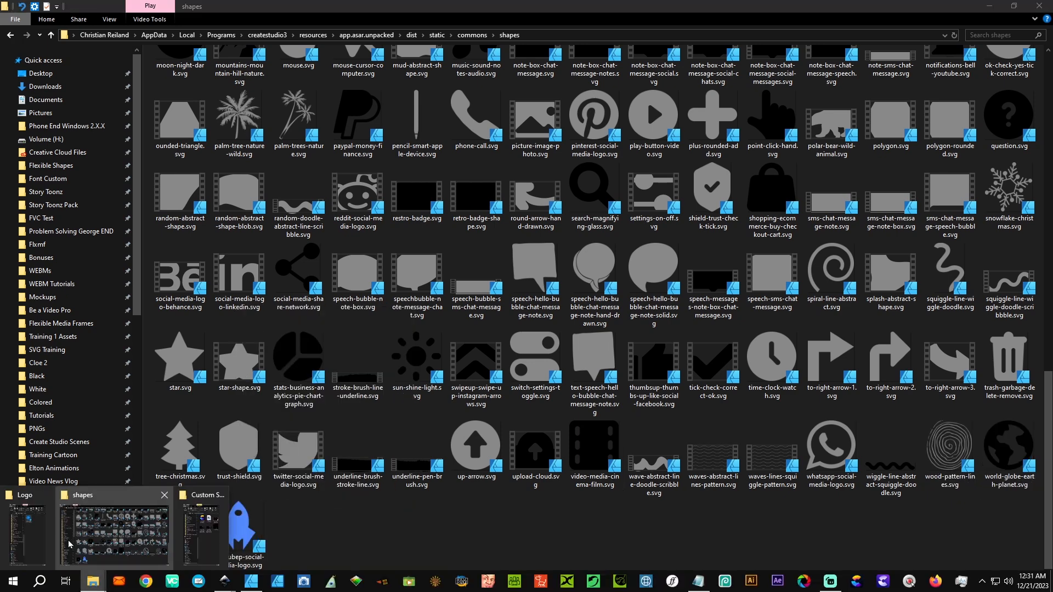
pyautogui.click(35, 536)
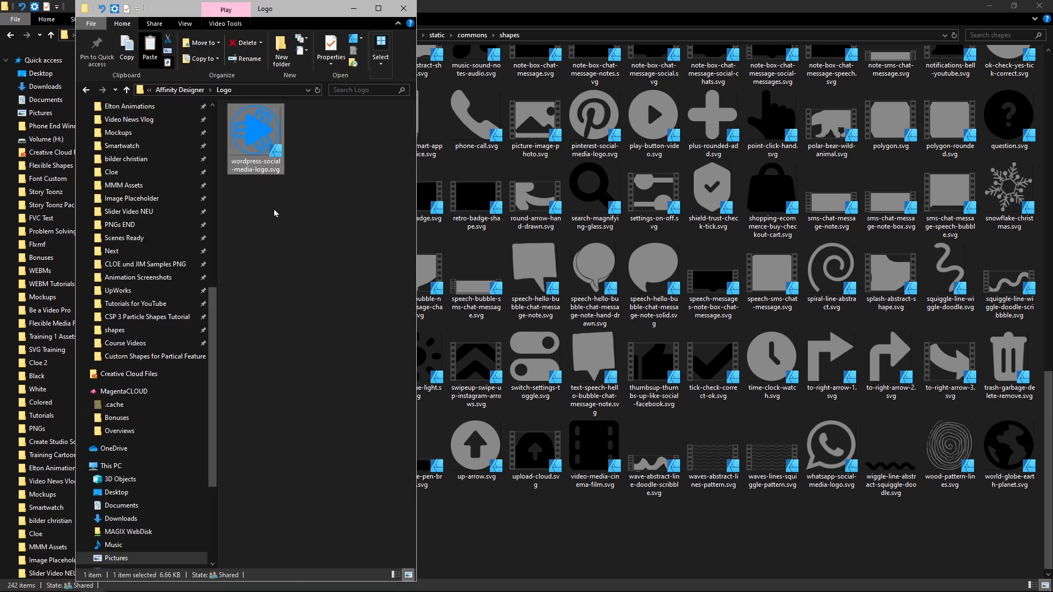
pyautogui.click(187, 94)
pyautogui.click(187, 93)
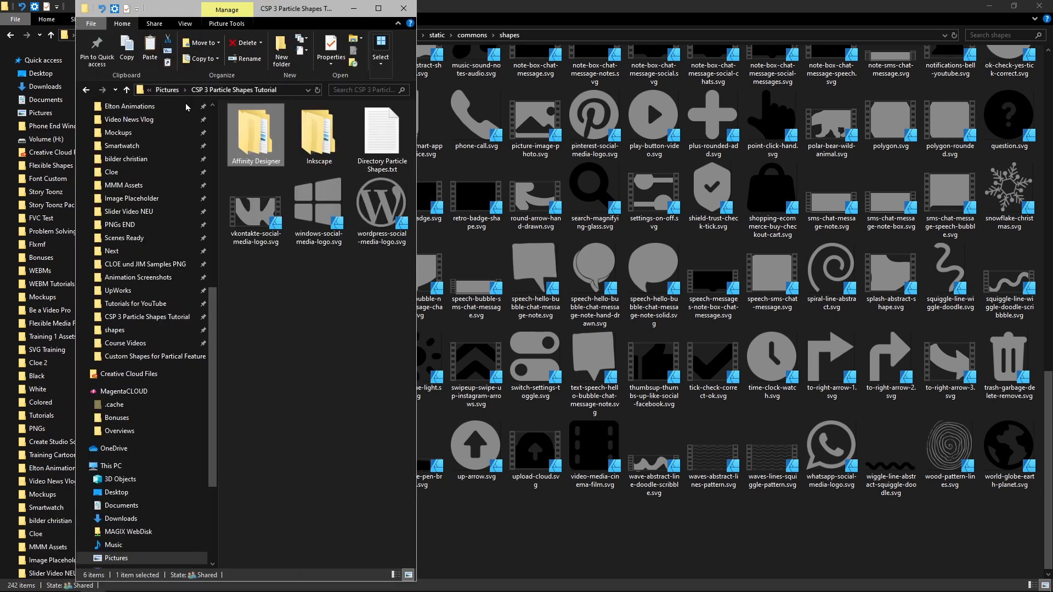
pyautogui.moveTo(273, 255); pyautogui.dragTo(362, 218)
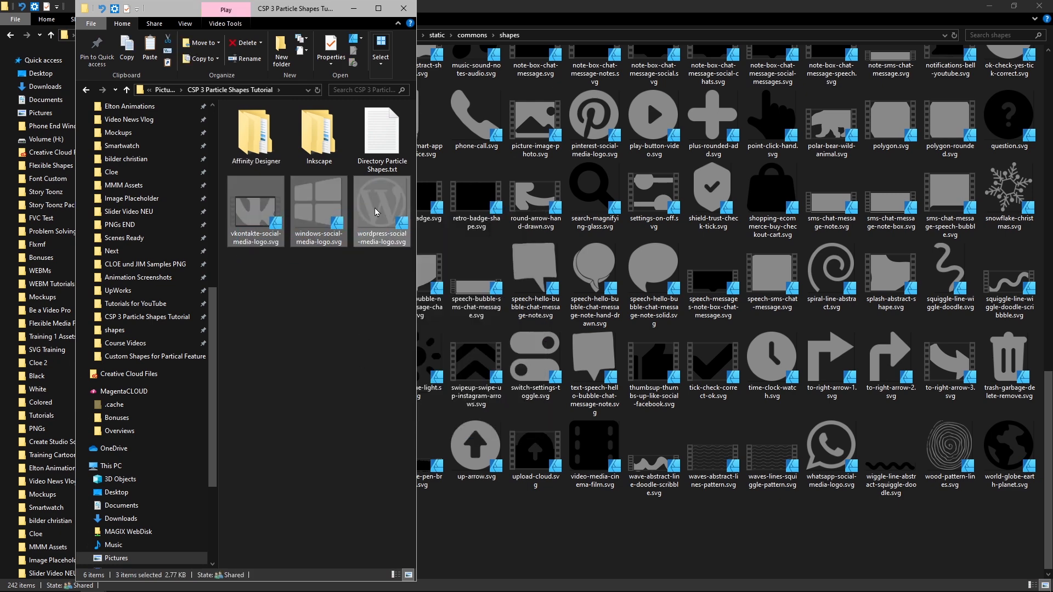
pyautogui.rightClick(377, 212)
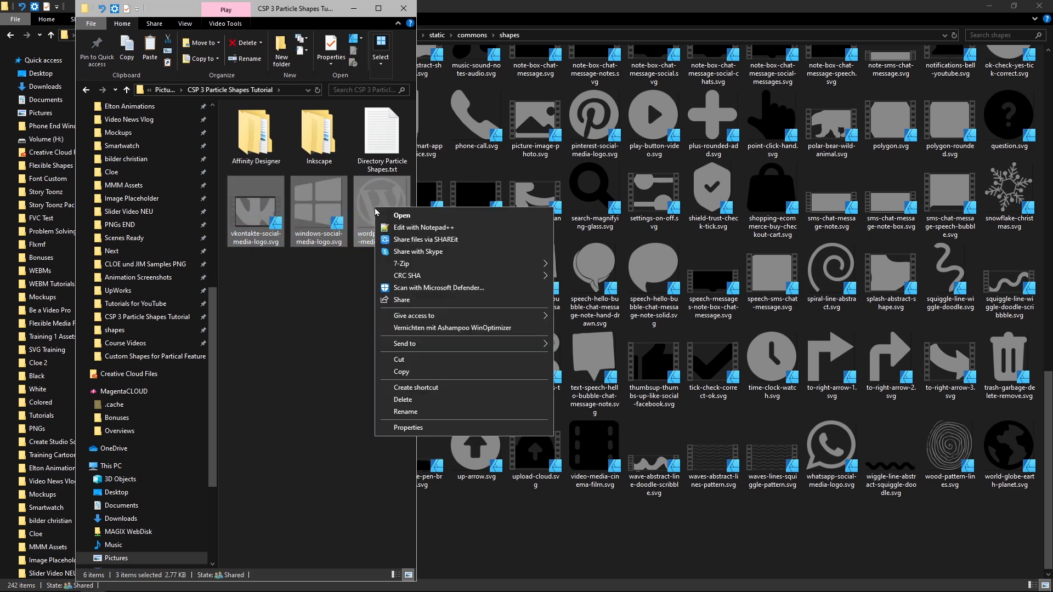
pyautogui.click(404, 375)
# Paste the three copied original logo SVG files into the CreateStudio shapes folder
pyautogui.click(662, 535)
pyautogui.rightClick(665, 528)
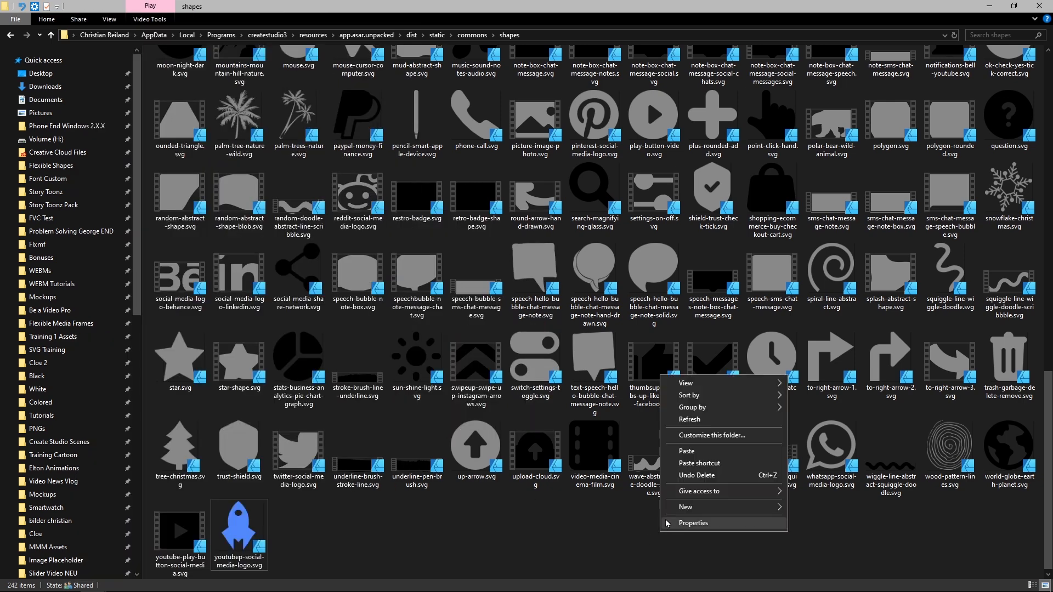
pyautogui.click(687, 451)
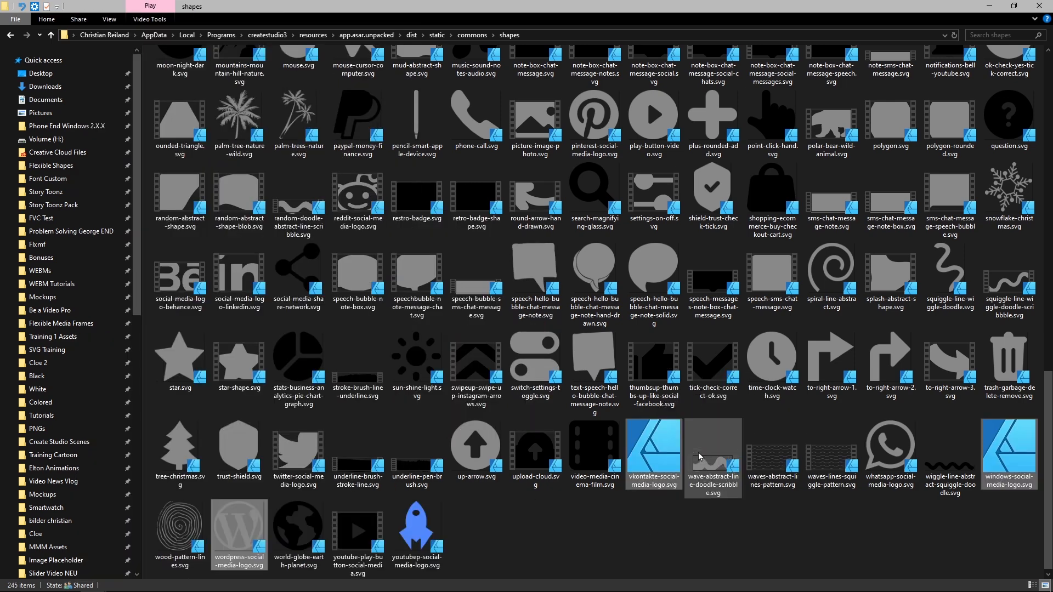
pyautogui.click(641, 540)
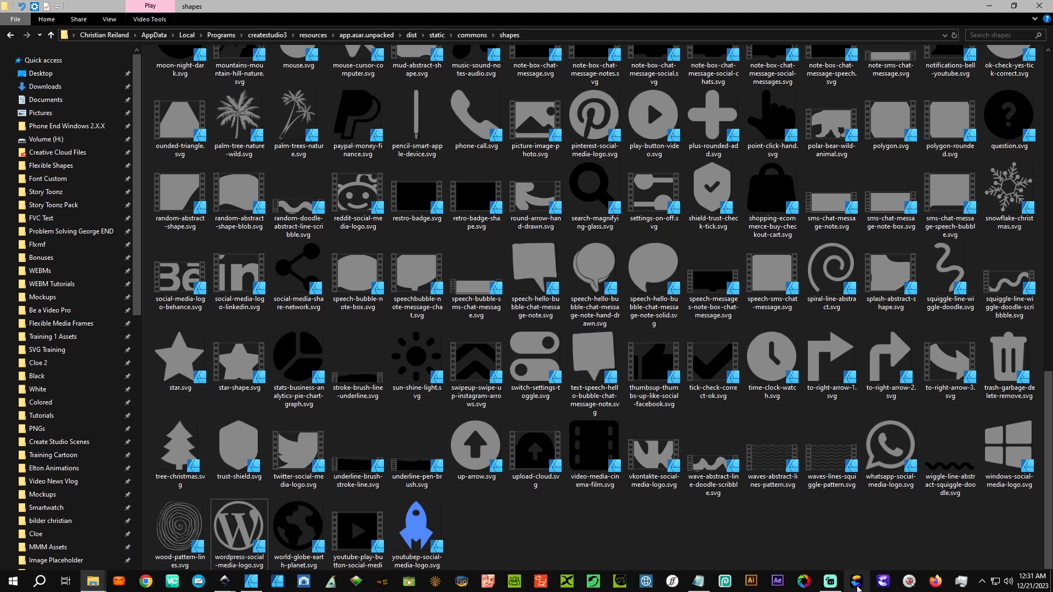
# Switch to CreateStudio, start a new project and add a Particles component to the canvas
pyautogui.click(883, 582)
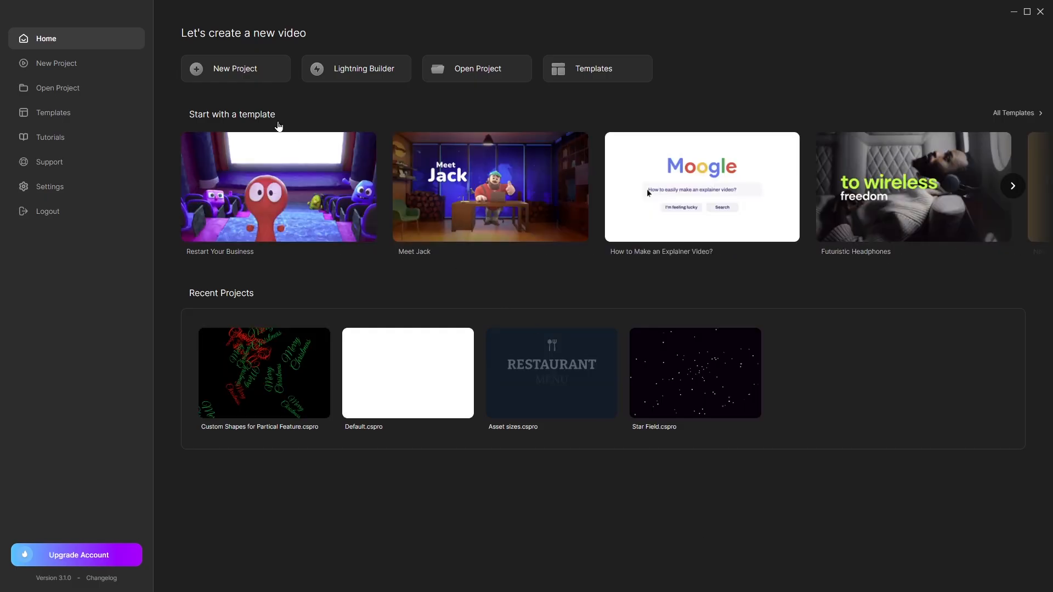
pyautogui.click(243, 70)
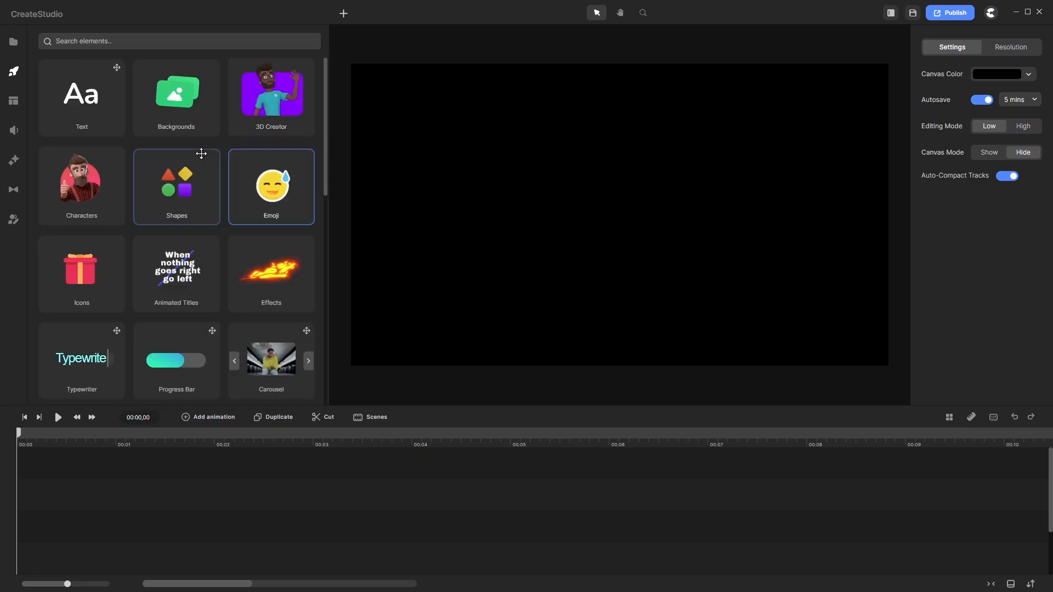
pyautogui.click(13, 160)
pyautogui.click(253, 45)
pyautogui.moveTo(262, 198); pyautogui.dragTo(601, 186)
# Apply the particle preset with blue, yellow and red plus shapes
pyautogui.click(1024, 90)
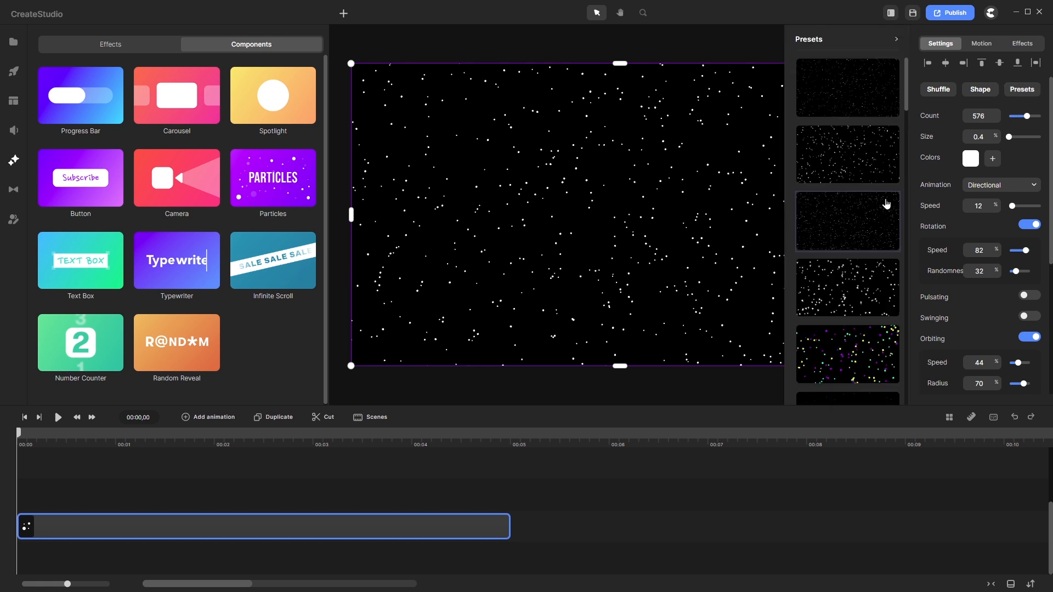
pyautogui.scroll(-3, 855, 247)
pyautogui.click(856, 247)
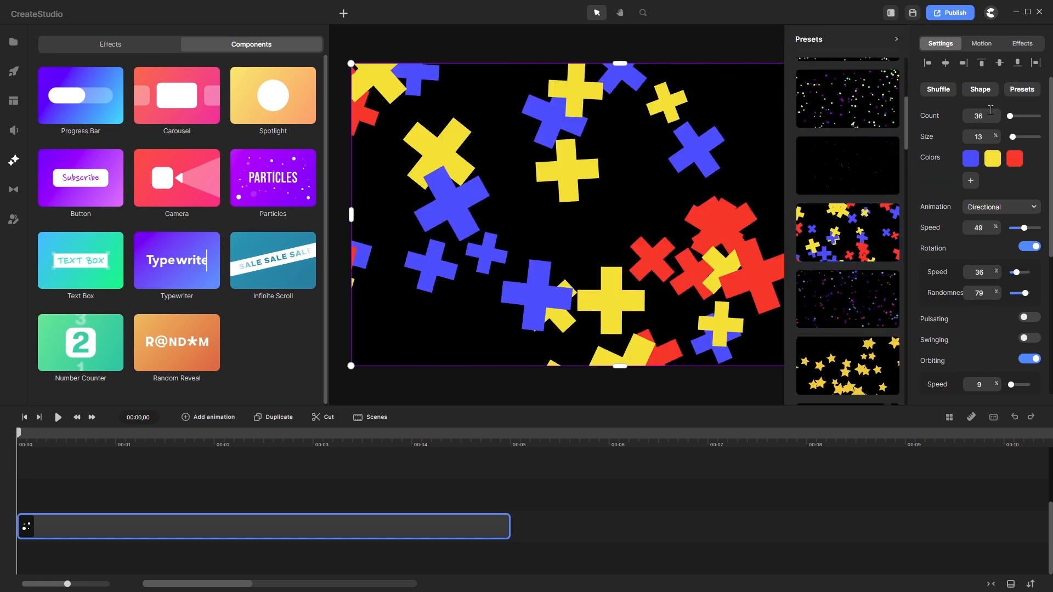
# Test the restored VK and Windows logo shapes on the particles in turn, ending with the WordPress logo
pyautogui.click(980, 89)
pyautogui.scroll(-15, 872, 208)
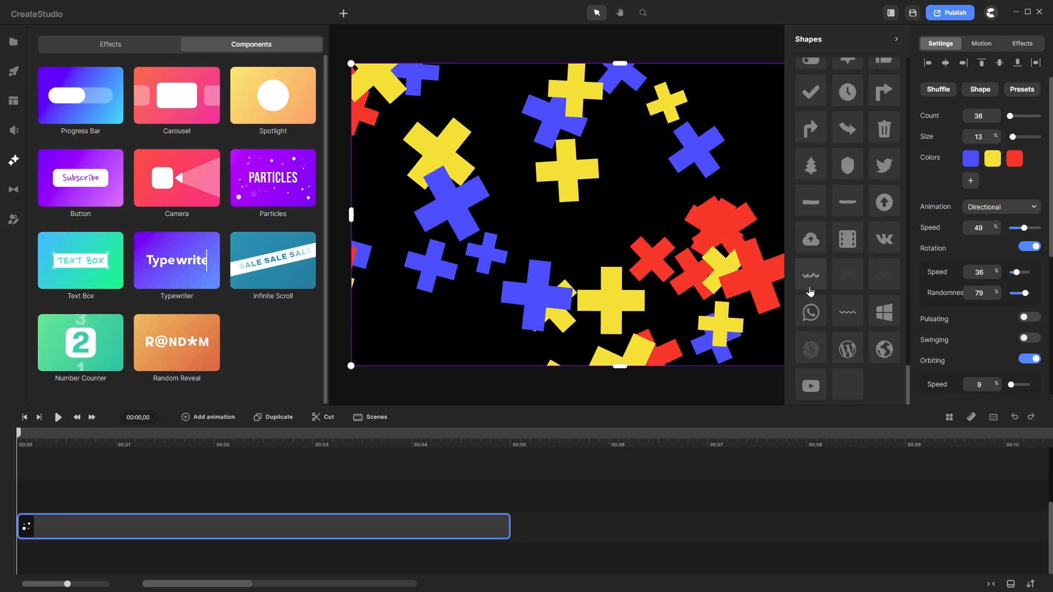
pyautogui.click(884, 237)
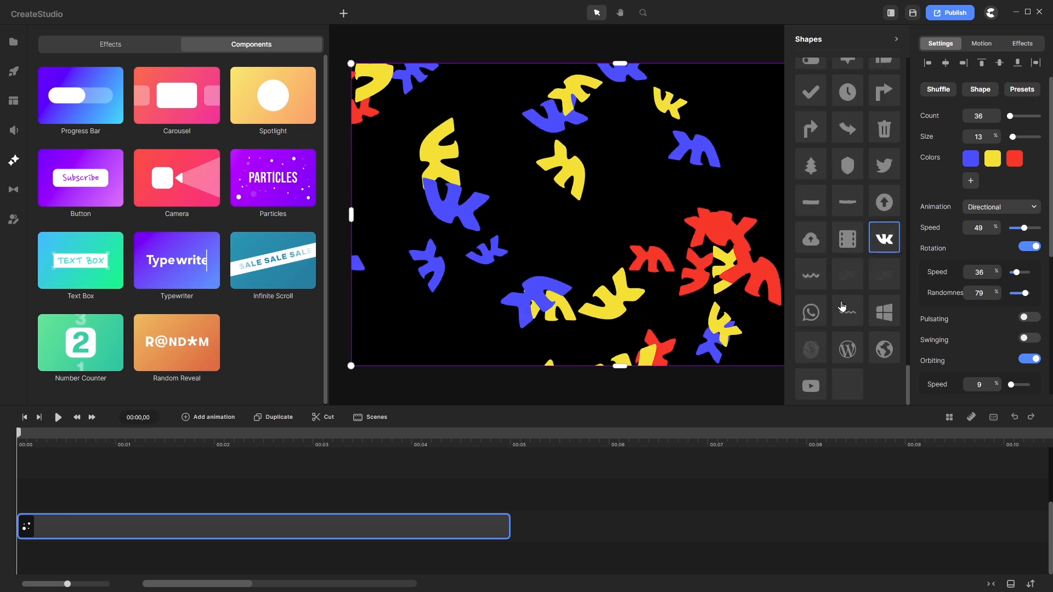
pyautogui.click(884, 312)
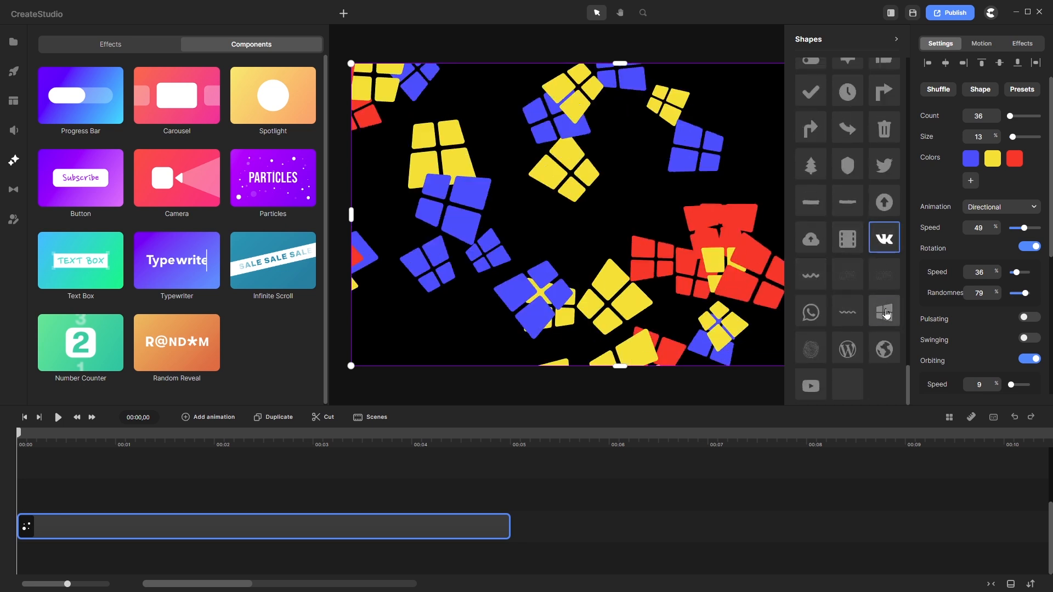
pyautogui.click(848, 351)
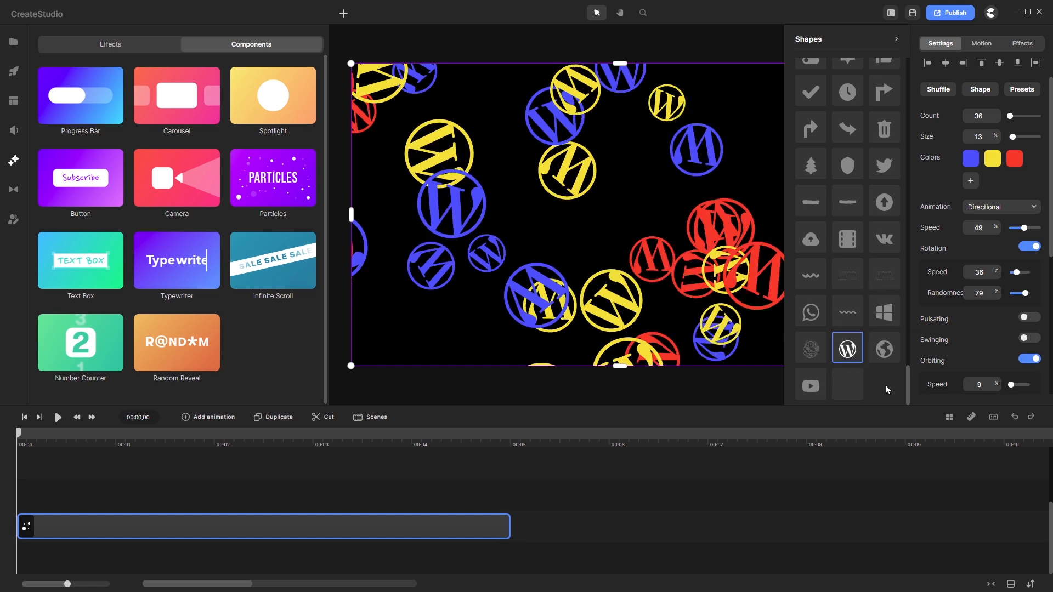